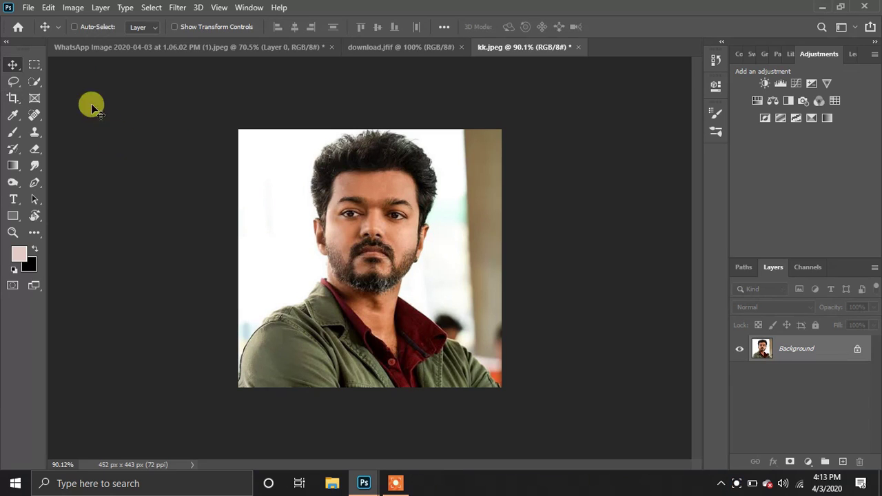
# Look over the open portrait and burnt-hole images, and zoom in on kk.jpeg
pyautogui.click(144, 49)
pyautogui.click(416, 43)
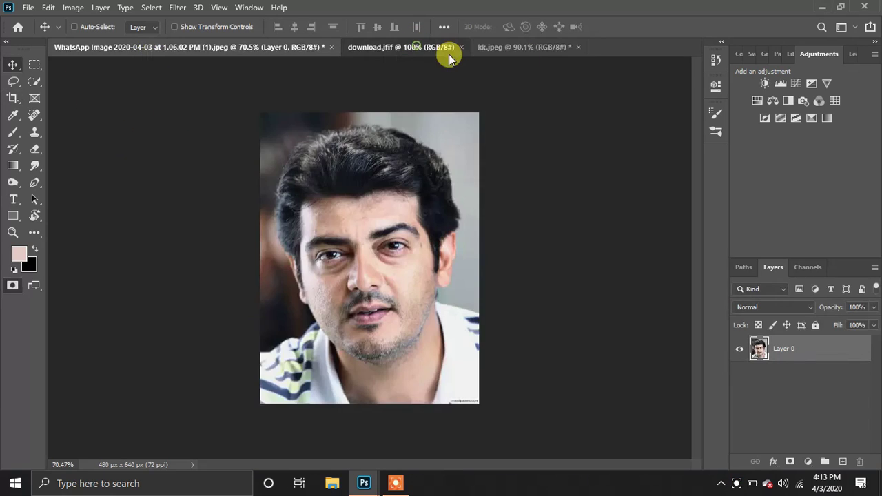
pyautogui.click(522, 48)
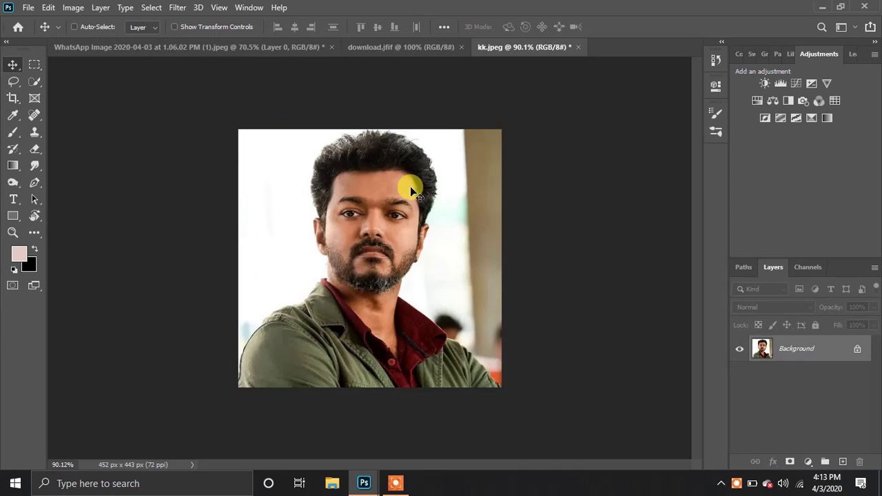
pyautogui.press('z')
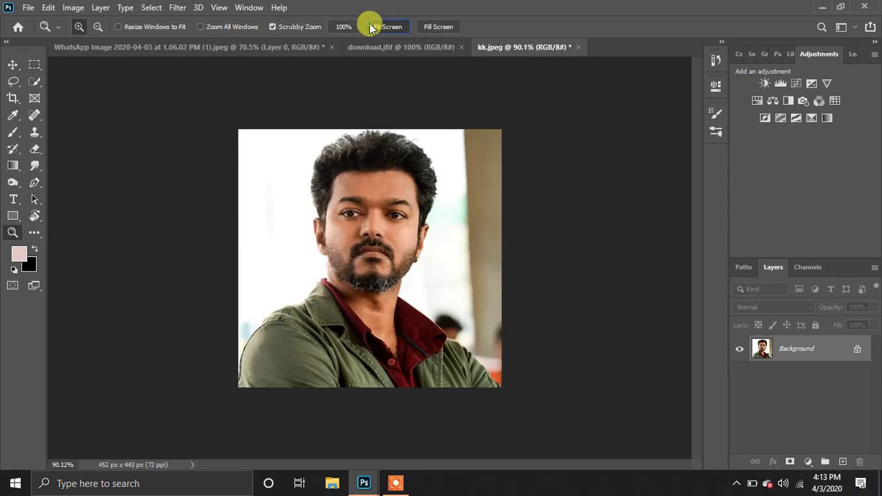
pyautogui.click(405, 71)
pyautogui.click(372, 47)
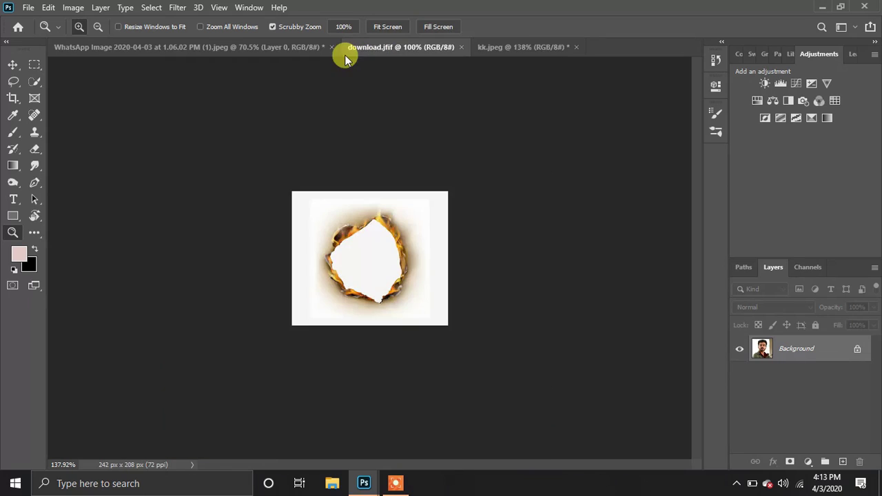
# Copy the portrait from the WhatsApp image document into kk.jpeg as a new layer above the background
pyautogui.click(298, 46)
pyautogui.moveTo(269, 187); pyautogui.dragTo(290, 178)
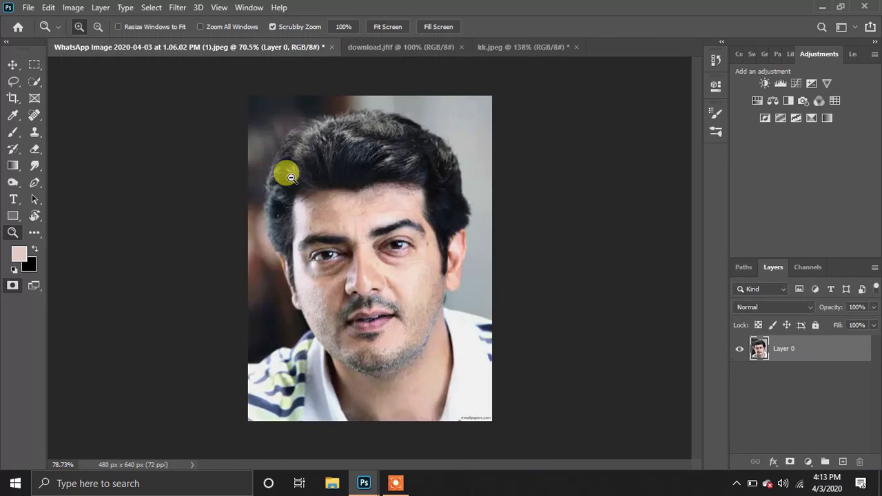
pyautogui.click(18, 62)
pyautogui.press('x')
pyautogui.moveTo(451, 177); pyautogui.dragTo(419, 258)
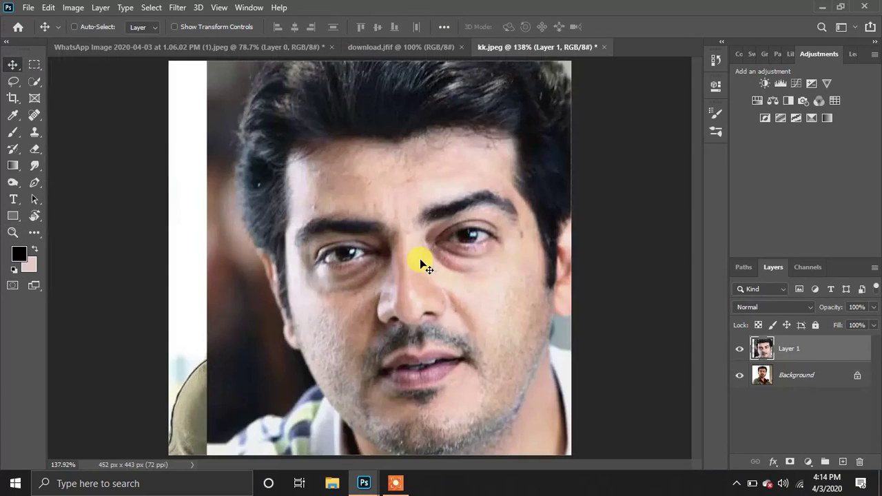
# Scale the pasted portrait layer down to about 68% over the background man and lower its opacity to 32%
pyautogui.hotkey('ctrl', 't')
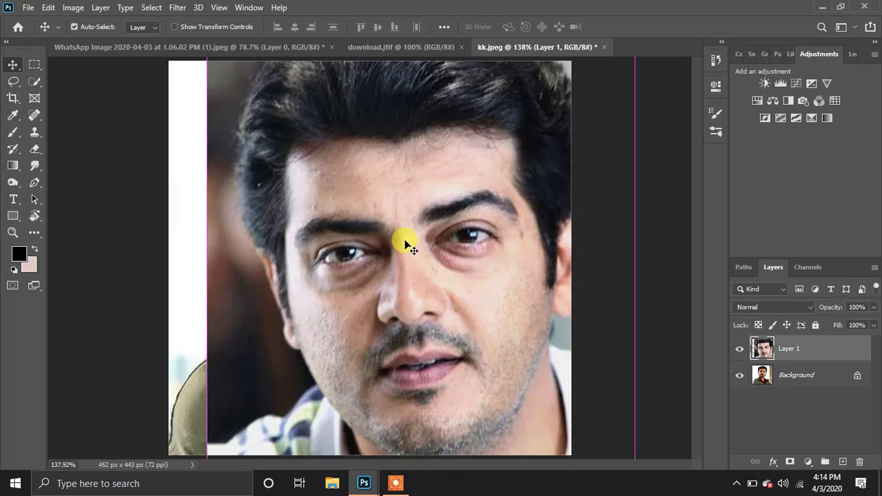
pyautogui.moveTo(503, 303); pyautogui.dragTo(387, 443)
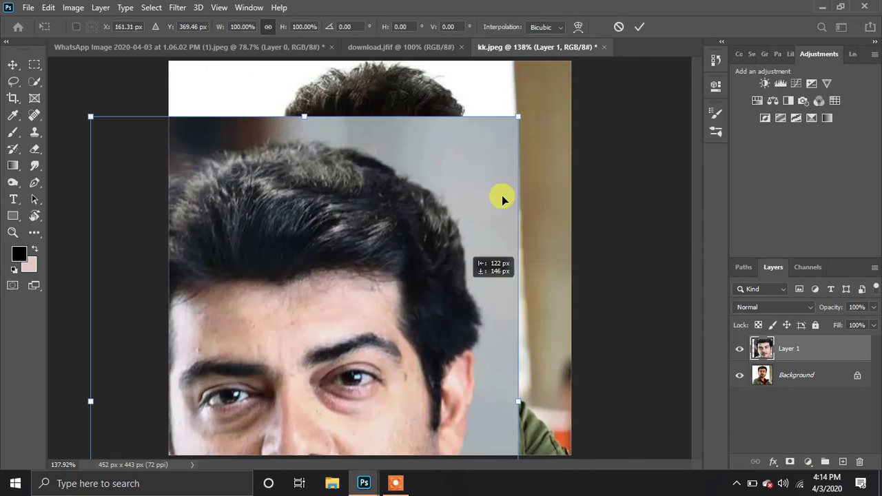
pyautogui.moveTo(523, 105); pyautogui.dragTo(390, 282)
pyautogui.moveTo(325, 312); pyautogui.dragTo(467, 123)
pyautogui.moveTo(840, 307); pyautogui.dragTo(776, 308)
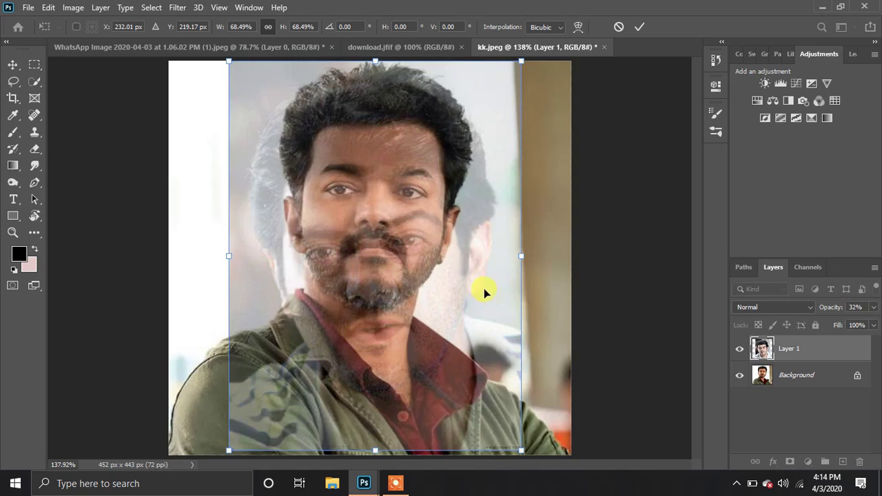
# Scale the translucent portrait to about 57%, rotate it about 4.75° and align its facial features with the face beneath
pyautogui.moveTo(484, 293); pyautogui.dragTo(479, 235)
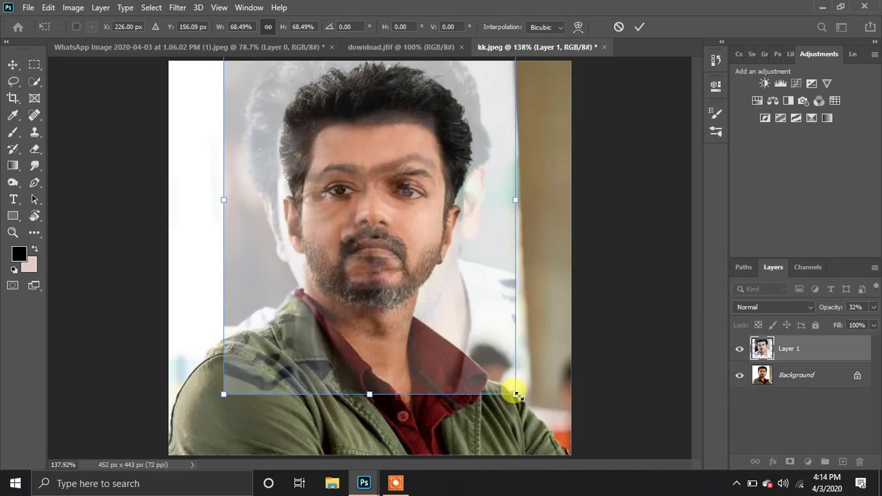
pyautogui.moveTo(516, 394); pyautogui.dragTo(434, 289)
pyautogui.moveTo(360, 236); pyautogui.dragTo(410, 288)
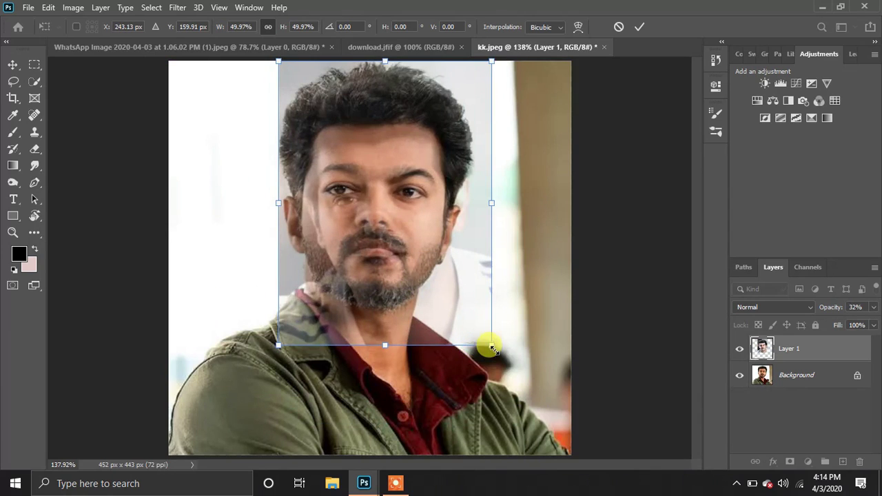
pyautogui.moveTo(491, 348); pyautogui.dragTo(473, 374)
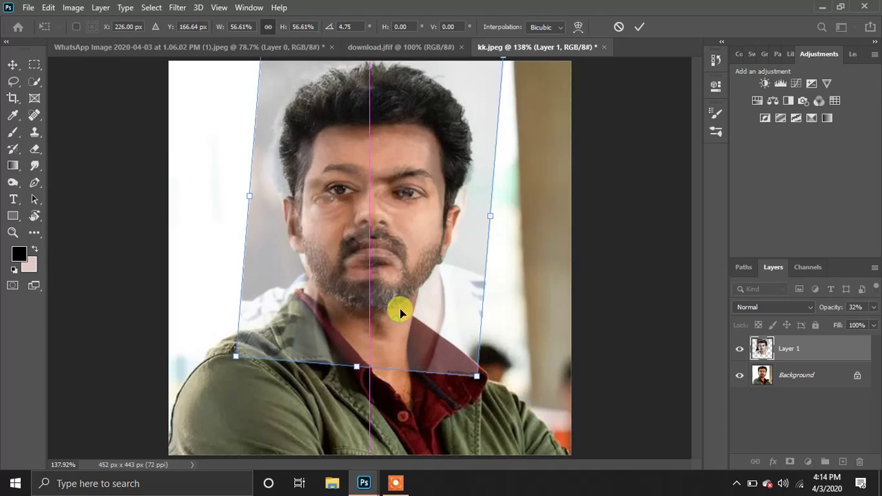
pyautogui.moveTo(399, 308); pyautogui.dragTo(406, 316)
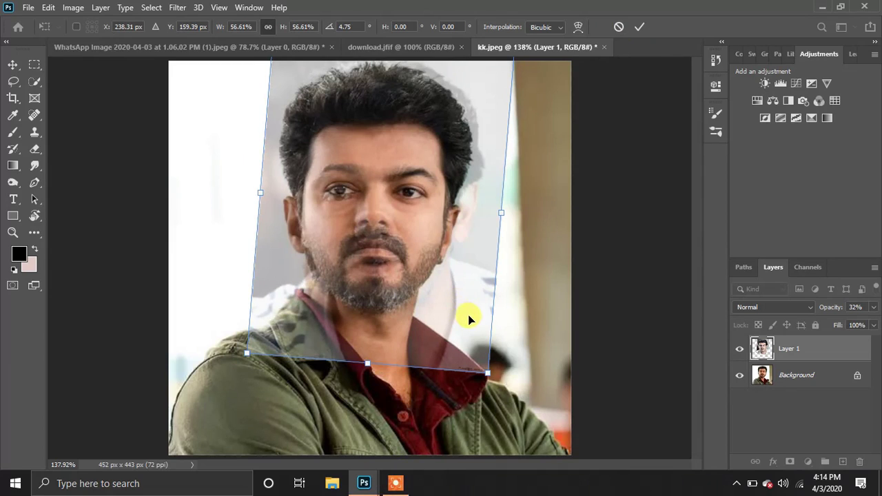
pyautogui.moveTo(487, 366)
pyautogui.mouseDown()
pyautogui.moveTo(479, 361)
pyautogui.moveTo(482, 368)
pyautogui.mouseUp()
pyautogui.click(395, 483)
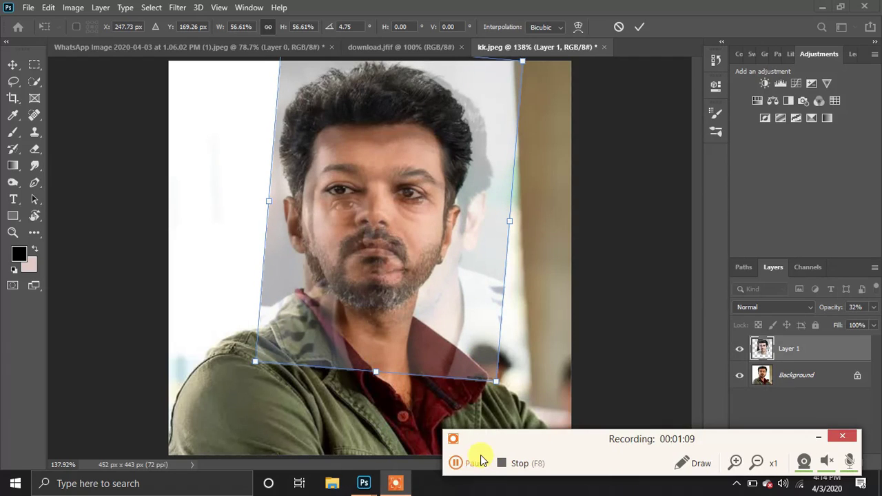
pyautogui.click(475, 460)
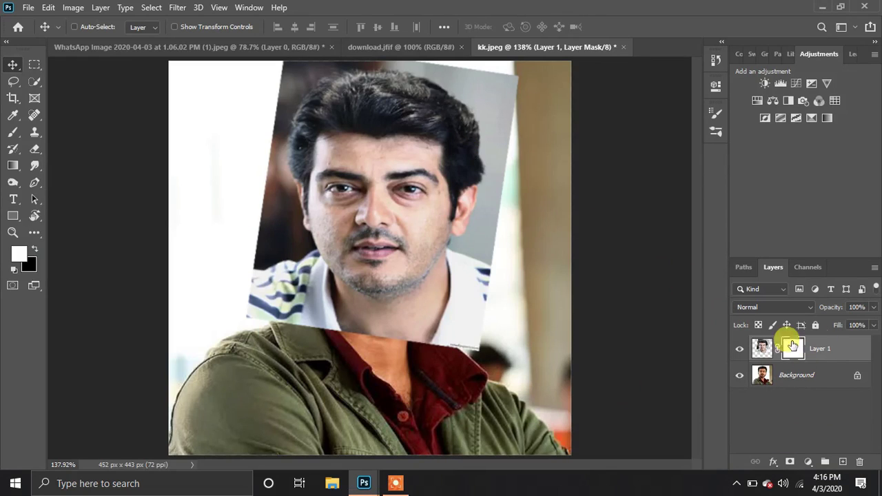
# Hide the portrait layer and copy the burnt-hole image from download.jfif into kk.jpeg as a new layer
pyautogui.click(740, 348)
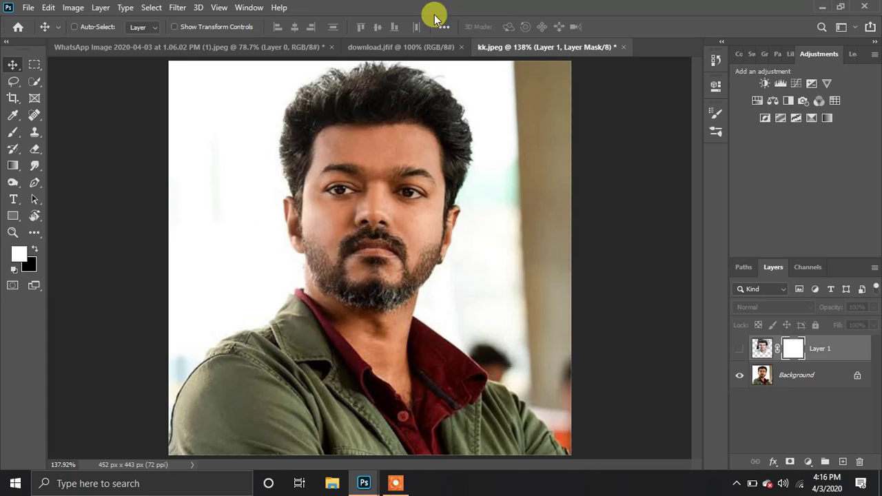
pyautogui.click(358, 48)
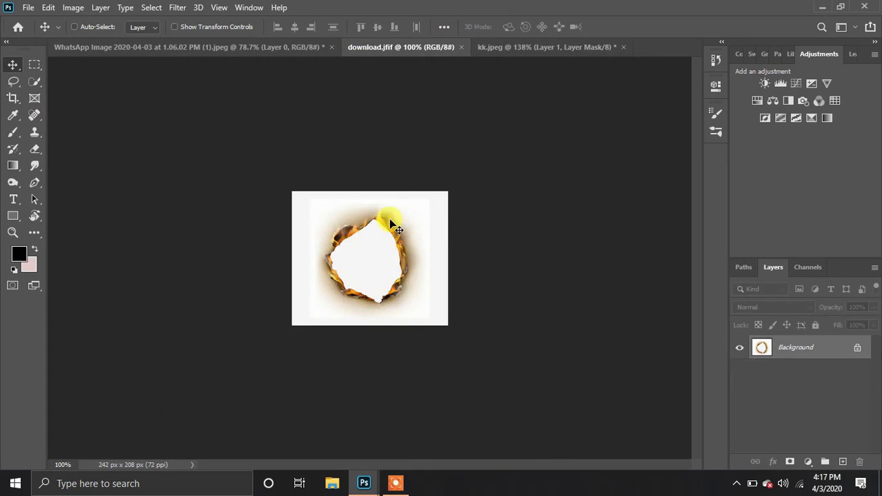
pyautogui.moveTo(440, 204)
pyautogui.mouseDown()
pyautogui.moveTo(345, 137)
pyautogui.moveTo(370, 218)
pyautogui.moveTo(301, 81)
pyautogui.moveTo(547, 55)
pyautogui.moveTo(523, 49)
pyautogui.moveTo(430, 210)
pyautogui.mouseUp()
pyautogui.click(427, 217)
pyautogui.press('ctrl')
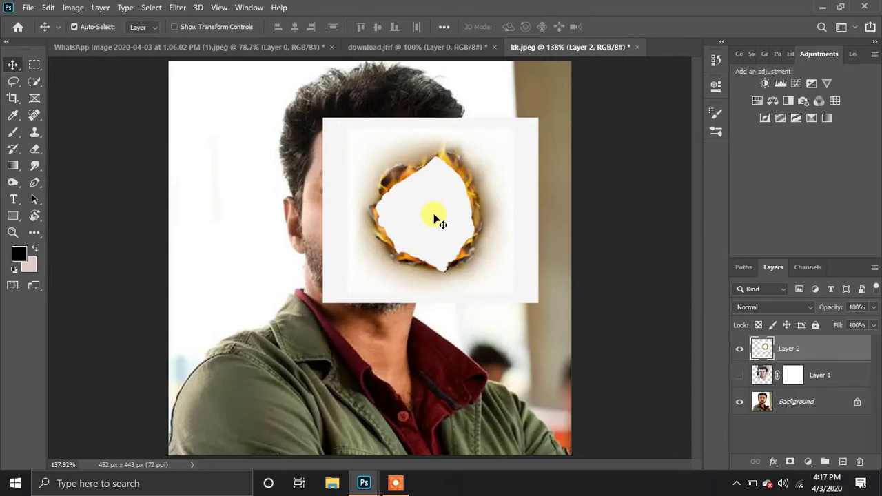
# Enlarge the burnt-hole layer to about 141% with Free Transform
pyautogui.hotkey('ctrl', 't')
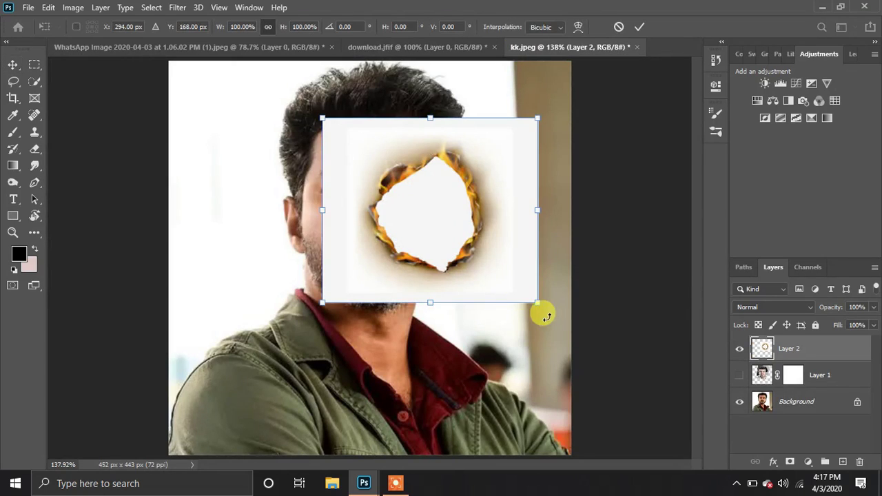
pyautogui.moveTo(536, 303); pyautogui.dragTo(513, 365)
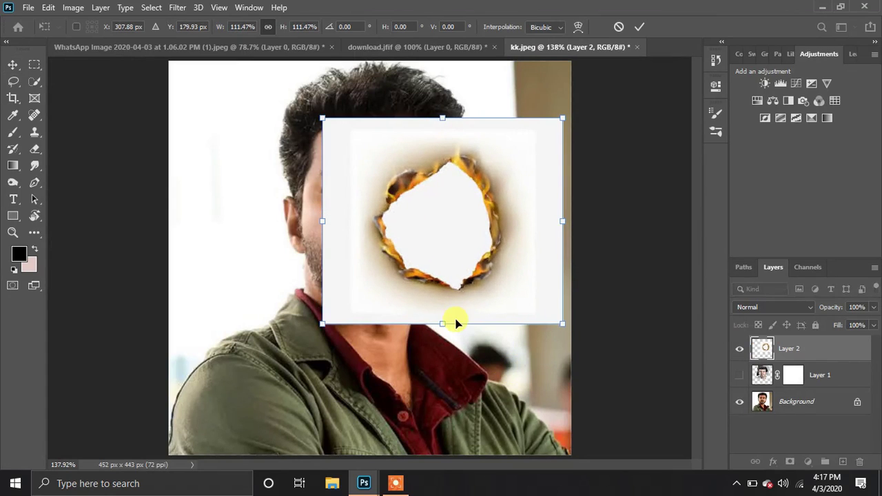
pyautogui.moveTo(445, 319); pyautogui.dragTo(442, 379)
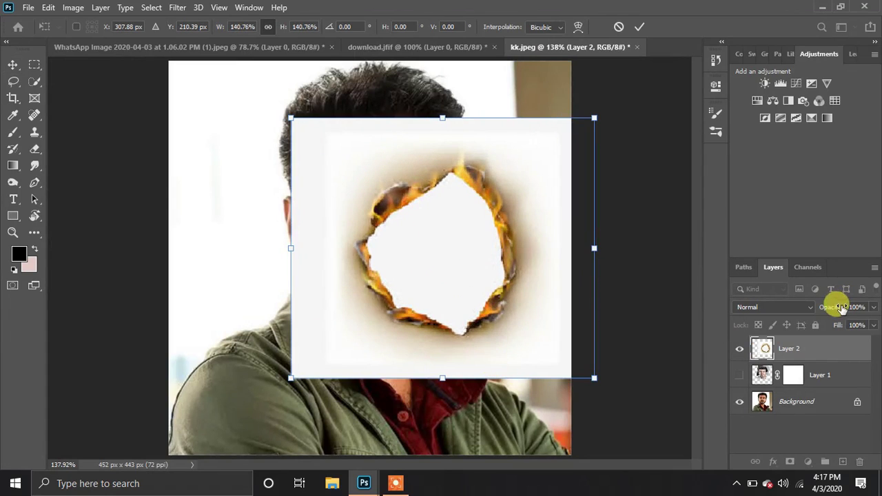
# Lower the burnt-hole layer's opacity to 62% and set its blend mode to Multiply
pyautogui.moveTo(836, 301); pyautogui.dragTo(782, 307)
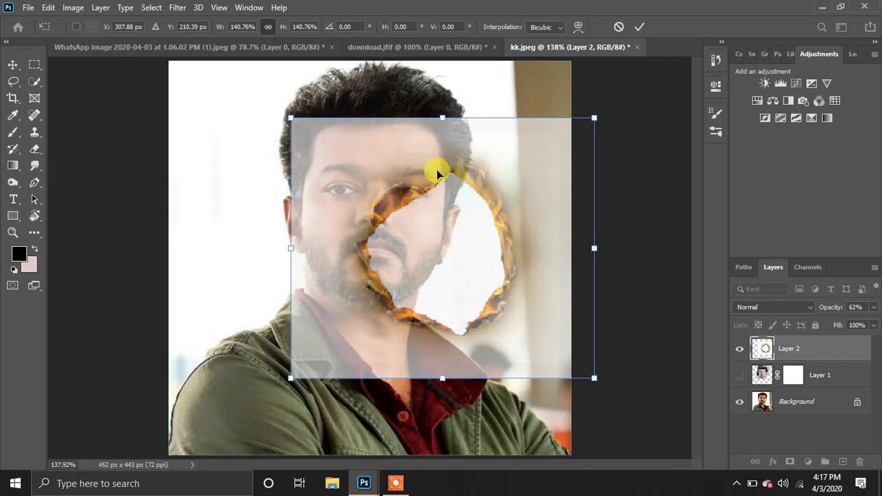
pyautogui.click(762, 312)
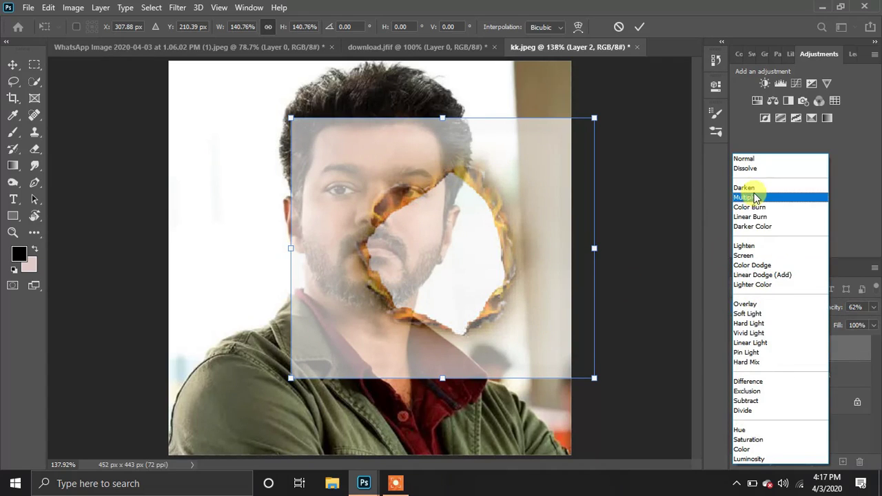
pyautogui.click(755, 198)
# Move the burnt hole over the face and resize it to about 106% wide and 134% high
pyautogui.moveTo(594, 117); pyautogui.dragTo(498, 175)
pyautogui.moveTo(504, 240); pyautogui.dragTo(490, 149)
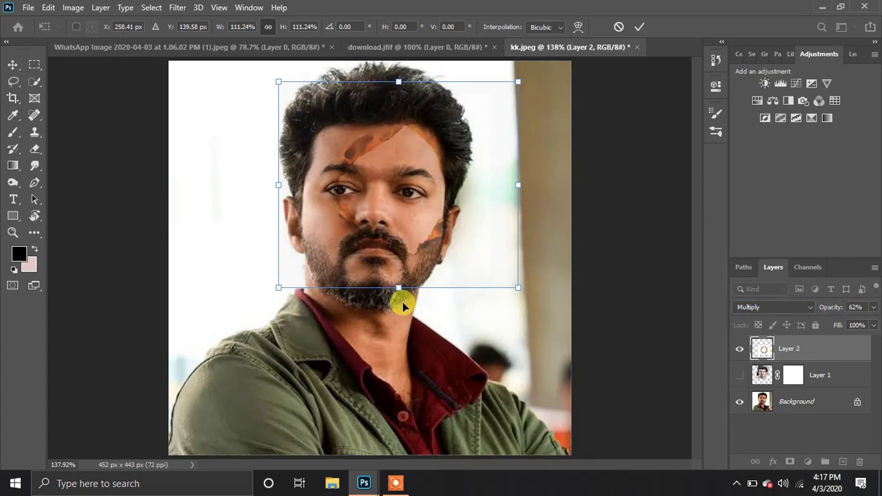
pyautogui.moveTo(399, 287); pyautogui.dragTo(399, 330)
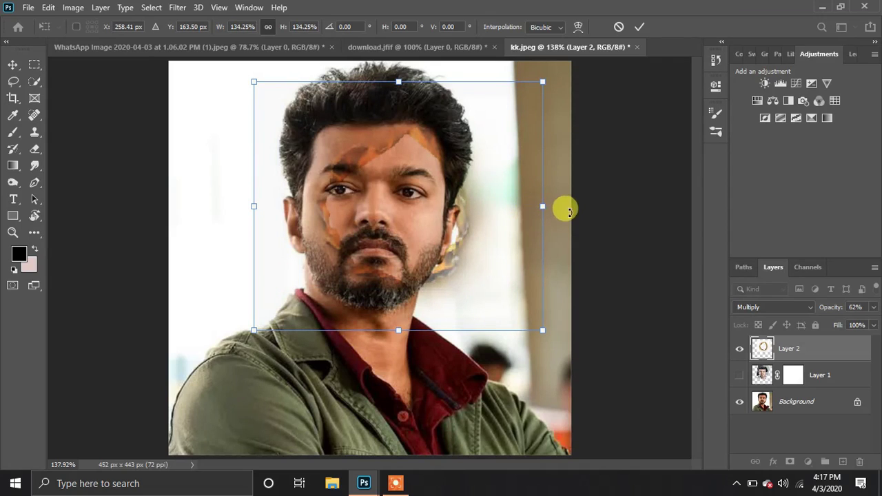
pyautogui.moveTo(539, 202); pyautogui.dragTo(481, 206)
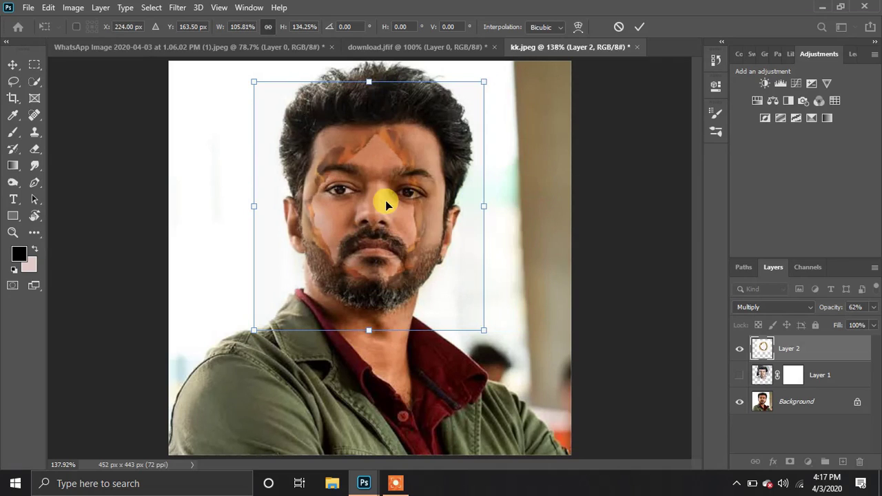
# Shift the burnt hole onto the right half of the face and narrow it to about 67% width
pyautogui.moveTo(390, 203); pyautogui.dragTo(428, 184)
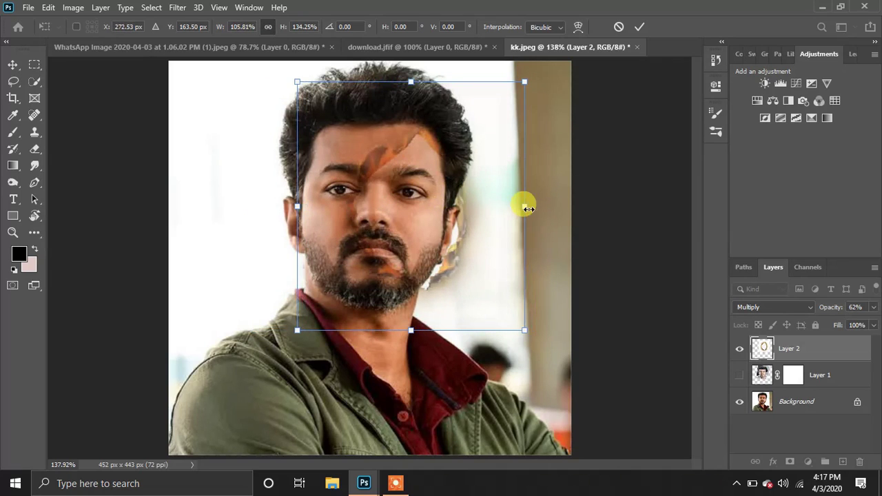
pyautogui.moveTo(525, 206); pyautogui.dragTo(507, 205)
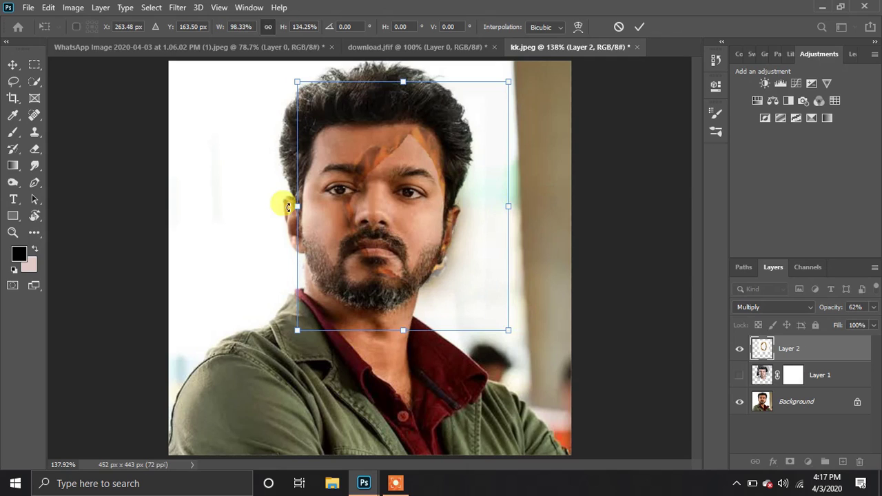
pyautogui.moveTo(297, 205); pyautogui.dragTo(340, 206)
pyautogui.moveTo(510, 208); pyautogui.dragTo(484, 210)
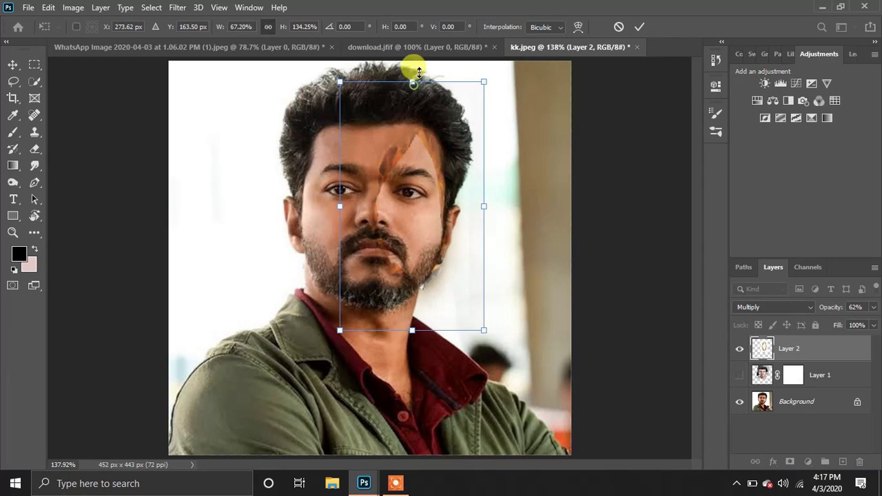
# Fine-tune the burnt hole to about 74% wide and 139% high around the face's right half, and apply the transform
pyautogui.moveTo(421, 81); pyautogui.dragTo(425, 60)
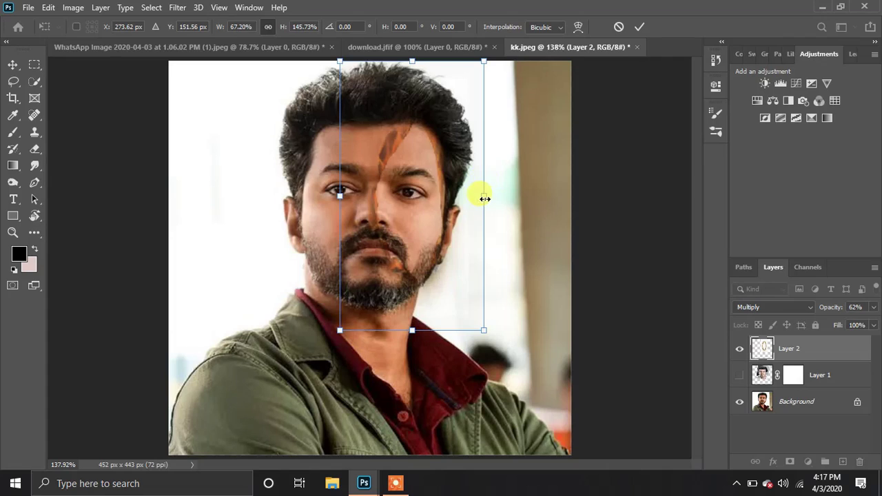
pyautogui.moveTo(484, 196); pyautogui.dragTo(490, 199)
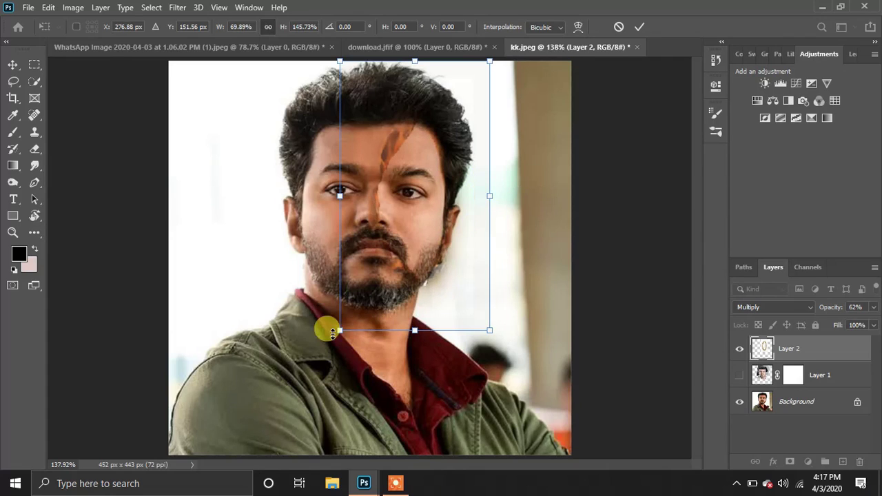
pyautogui.moveTo(404, 324)
pyautogui.mouseDown()
pyautogui.moveTo(386, 329)
pyautogui.moveTo(407, 320)
pyautogui.moveTo(406, 335)
pyautogui.mouseUp()
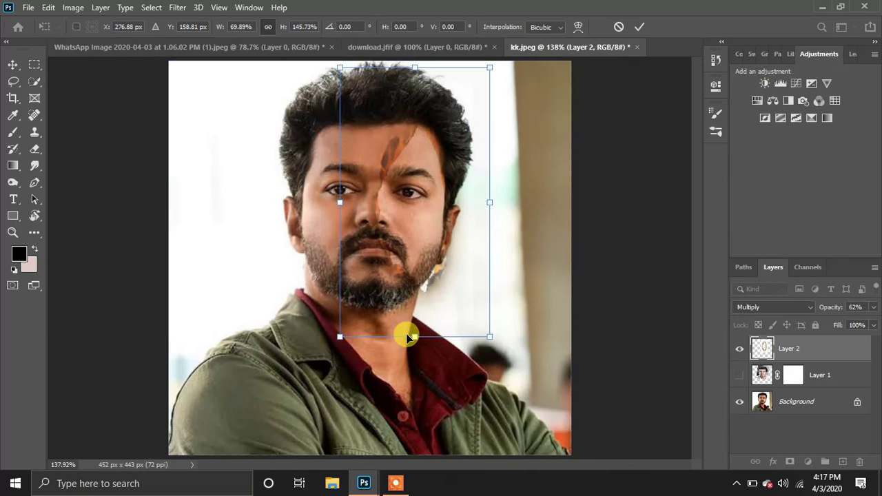
pyautogui.moveTo(339, 332); pyautogui.dragTo(334, 348)
pyautogui.moveTo(489, 213)
pyautogui.mouseDown()
pyautogui.moveTo(480, 213)
pyautogui.moveTo(494, 217)
pyautogui.mouseUp()
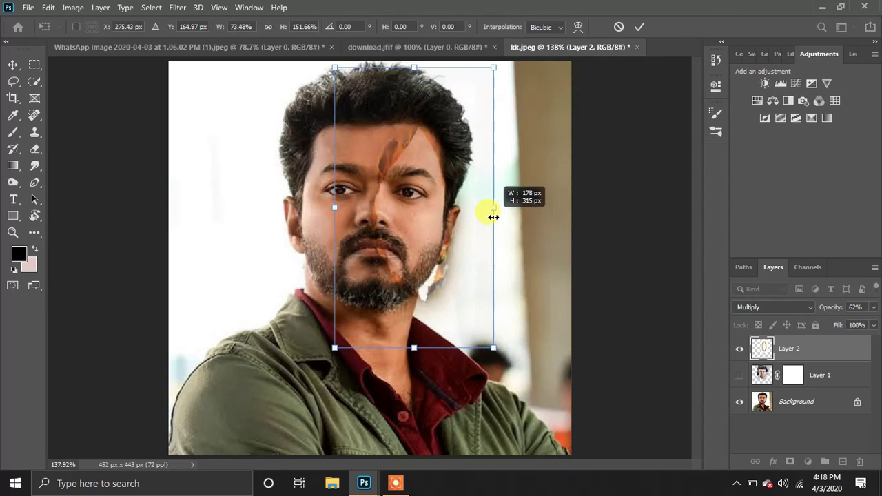
pyautogui.moveTo(404, 347); pyautogui.dragTo(372, 326)
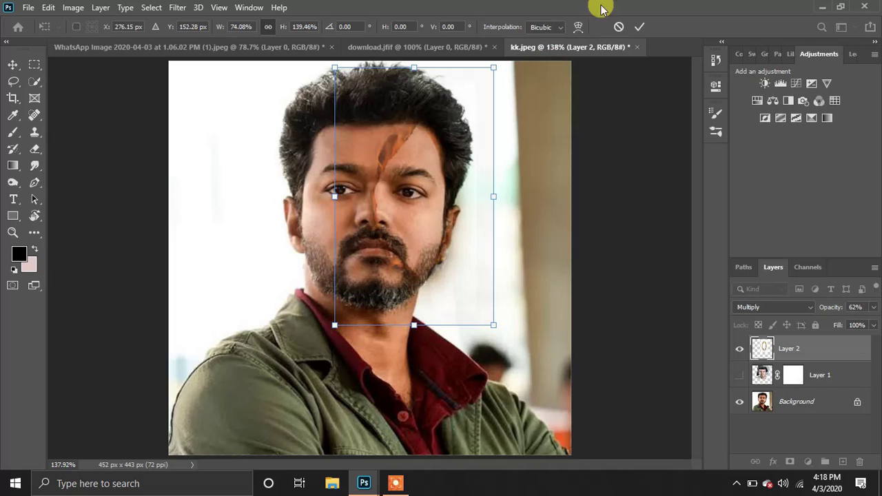
pyautogui.click(638, 29)
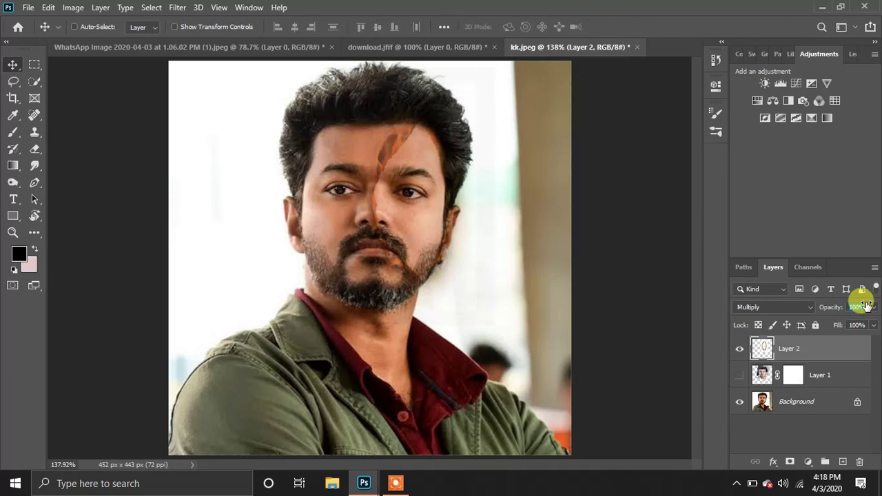
# Set the burnt-hole layer's opacity to 99% and show the second portrait's layer
pyautogui.moveTo(873, 306); pyautogui.dragTo(872, 305)
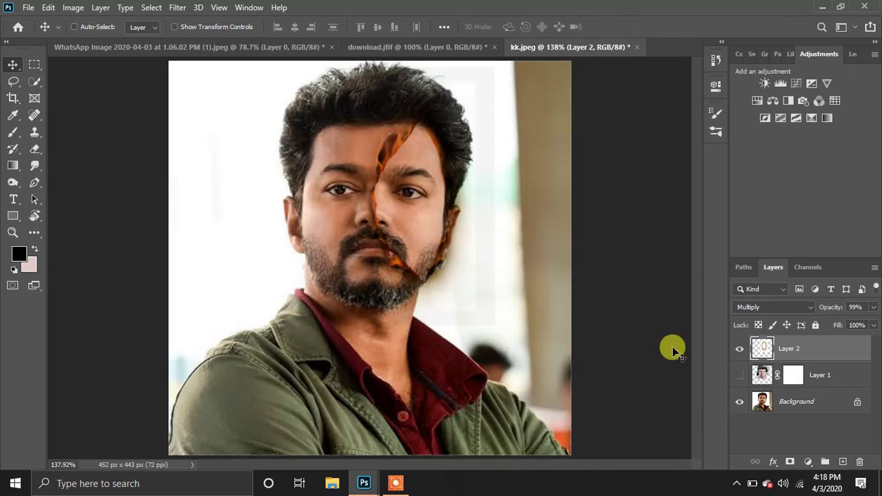
pyautogui.click(739, 375)
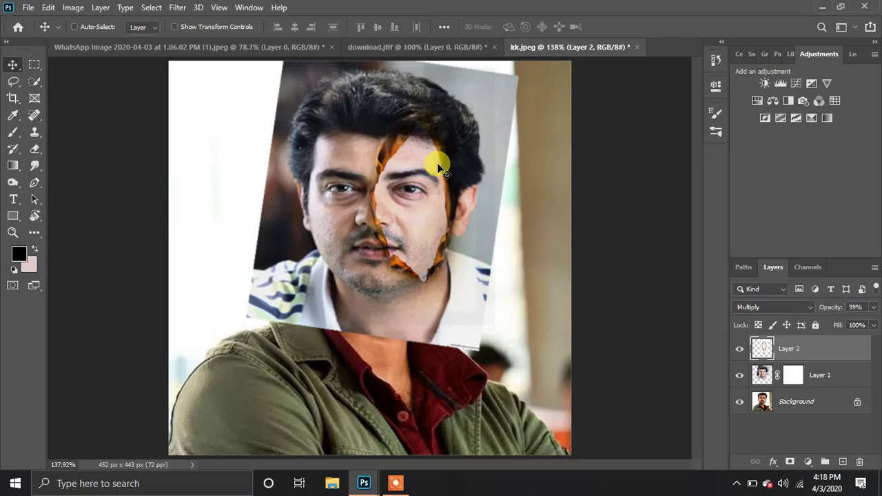
# Hide the second portrait by painting its layer mask black with a soft 90 px brush
pyautogui.click(793, 376)
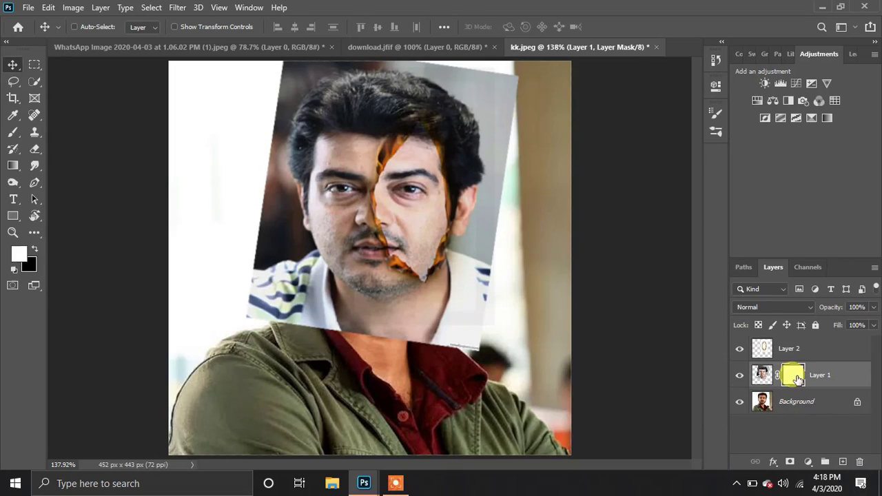
pyautogui.click(11, 132)
pyautogui.press('x')
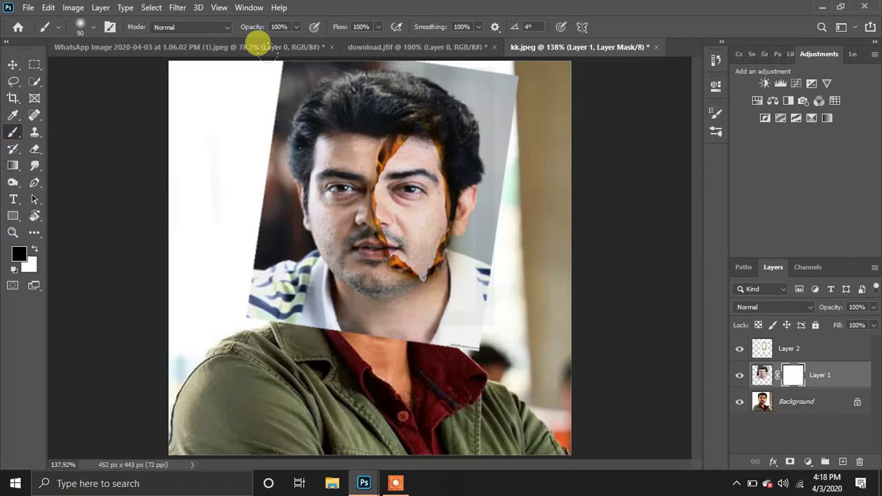
pyautogui.moveTo(282, 69)
pyautogui.mouseDown()
pyautogui.moveTo(300, 281)
pyautogui.moveTo(500, 31)
pyautogui.moveTo(311, 160)
pyautogui.mouseUp()
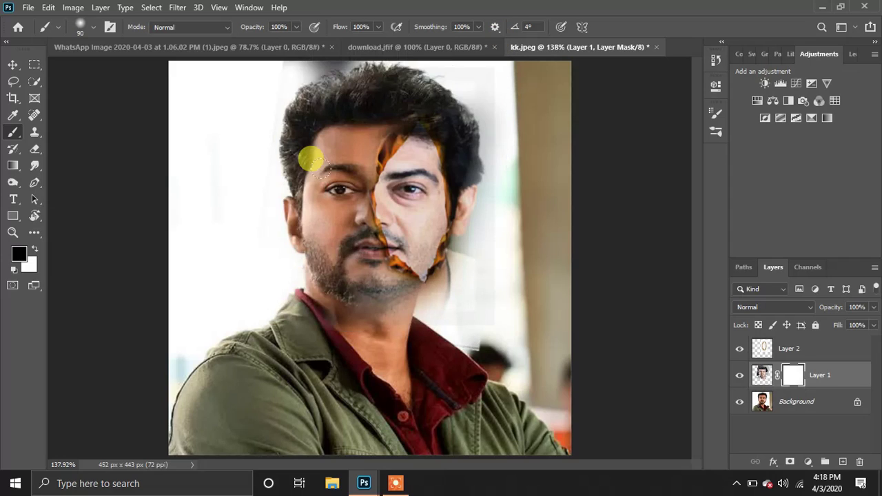
pyautogui.moveTo(311, 160); pyautogui.dragTo(396, 193)
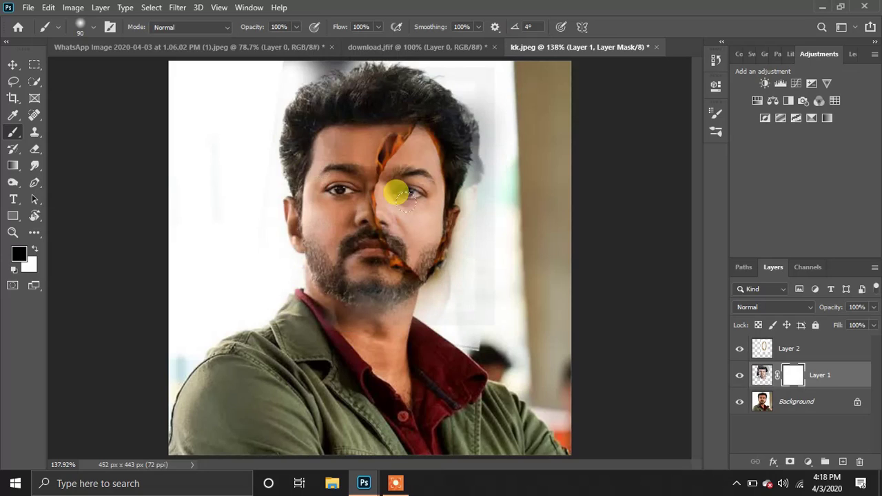
pyautogui.moveTo(397, 193); pyautogui.dragTo(437, 41)
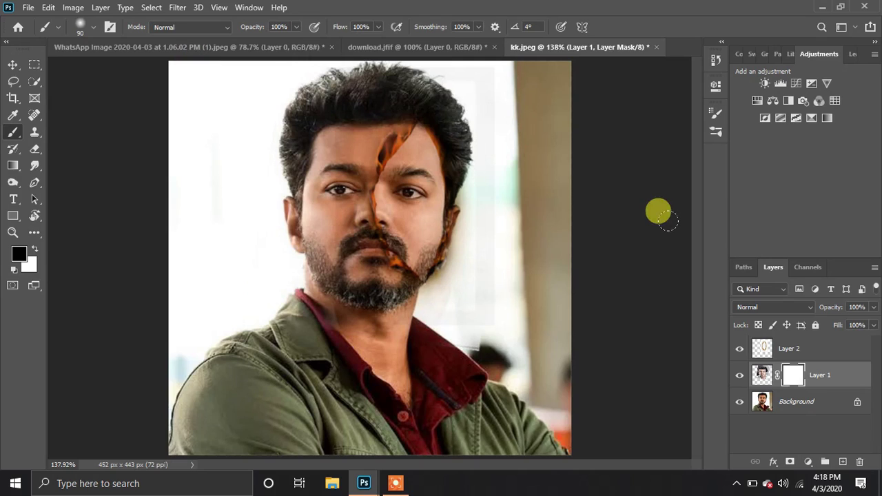
pyautogui.hotkey('ctrl', 'i')
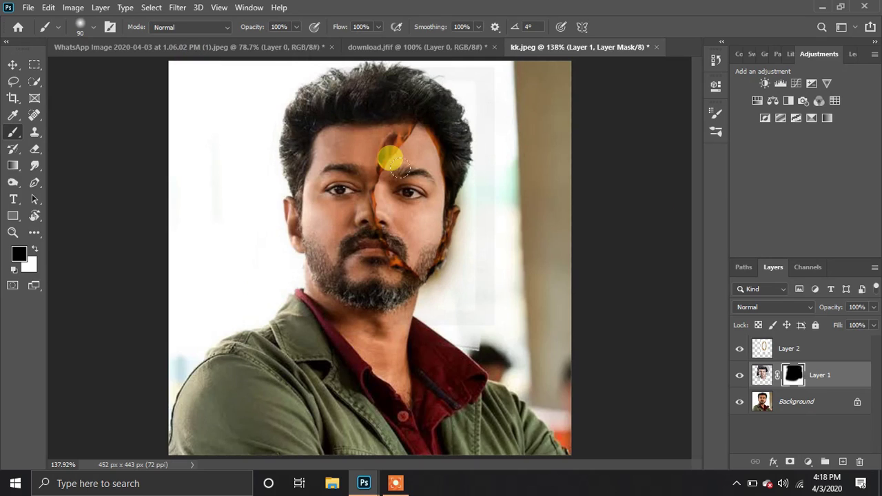
# Paint white on the Layer 1 mask inside the burnt hole to reveal the second face, reducing the brush to 50 px
pyautogui.press('x')
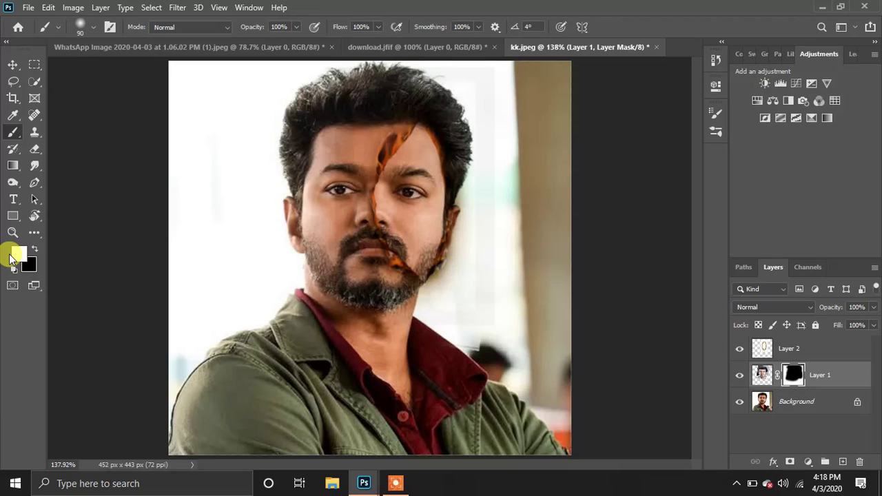
pyautogui.click(411, 133)
pyautogui.moveTo(417, 137)
pyautogui.mouseDown()
pyautogui.moveTo(396, 163)
pyautogui.moveTo(406, 163)
pyautogui.moveTo(405, 137)
pyautogui.moveTo(413, 134)
pyautogui.moveTo(400, 233)
pyautogui.mouseUp()
pyautogui.press('[')
pyautogui.press('[')
pyautogui.press('[')
pyautogui.press('[')
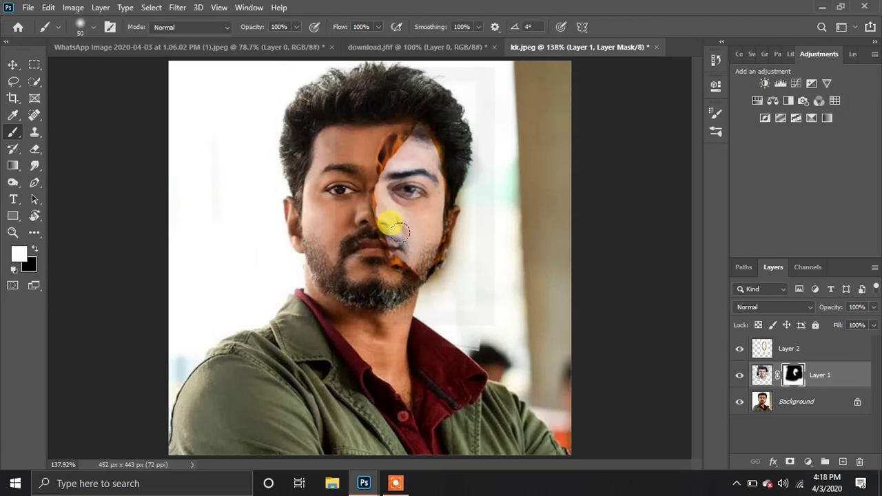
pyautogui.moveTo(400, 233); pyautogui.dragTo(423, 167)
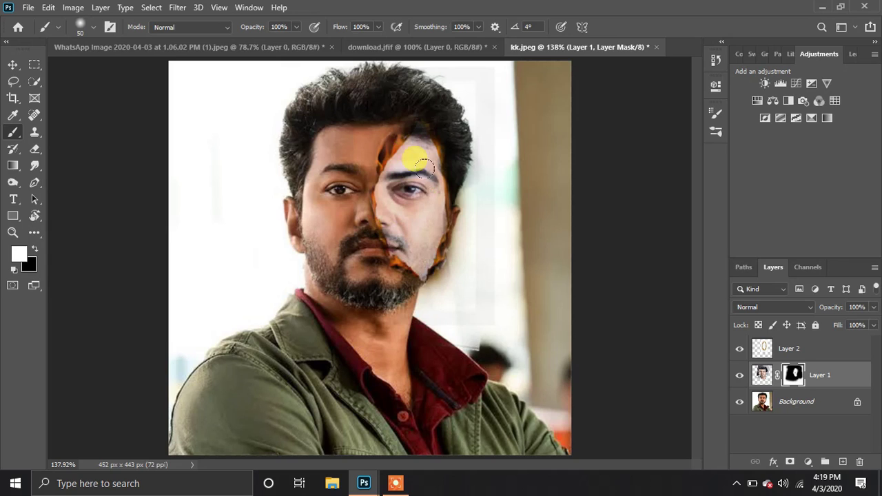
# Unlock the base portrait's background layer and hide it to isolate the burnt hole and second face
pyautogui.click(740, 401)
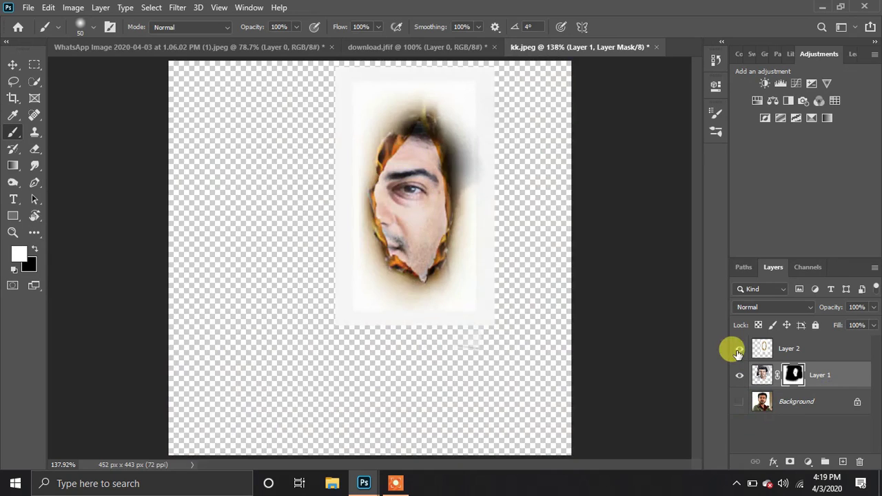
pyautogui.click(738, 350)
pyautogui.click(738, 349)
pyautogui.click(857, 400)
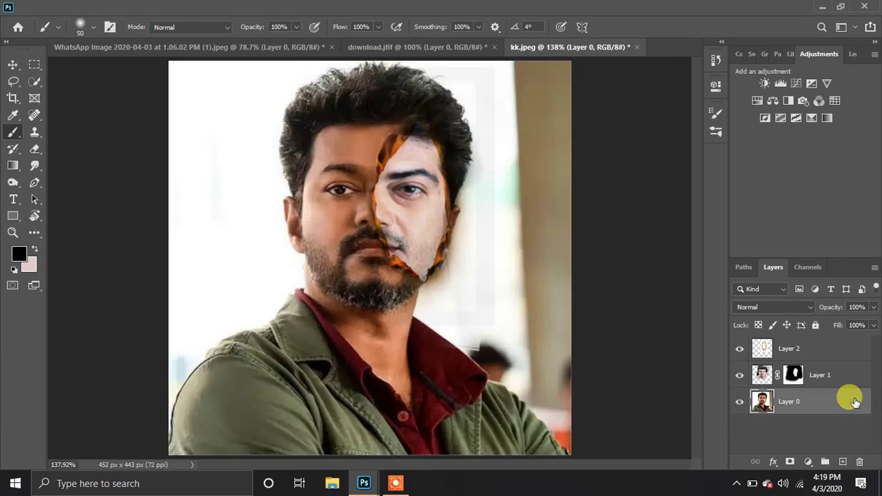
pyautogui.click(738, 403)
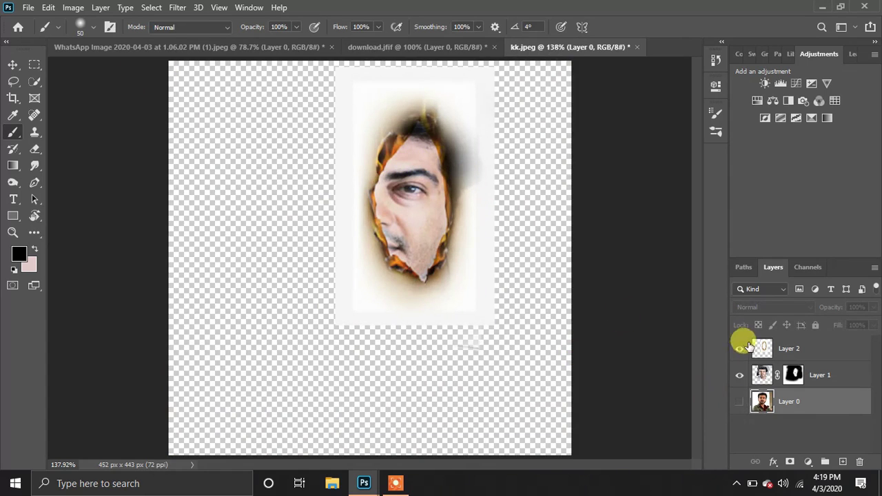
# Paint black on the Layer 1 mask around the outside of the burnt edge to clear the second portrait's spill
pyautogui.click(793, 374)
pyautogui.press('d')
pyautogui.press('x')
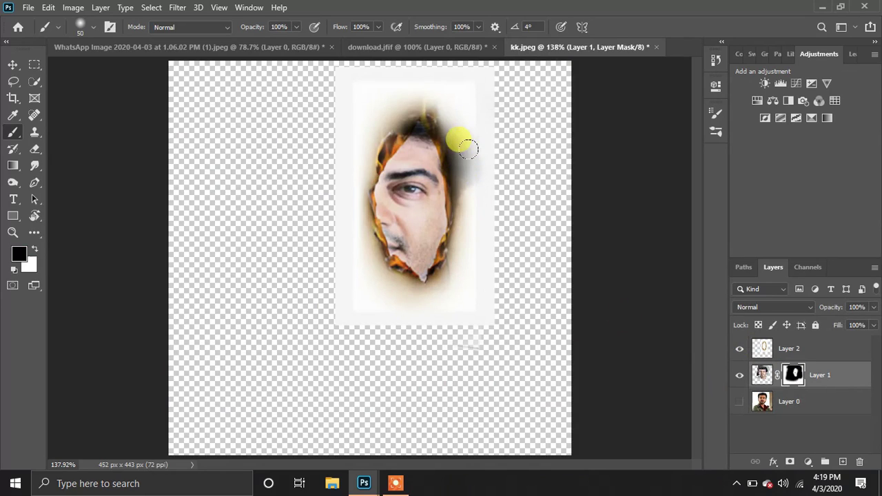
pyautogui.moveTo(467, 149)
pyautogui.mouseDown()
pyautogui.moveTo(468, 198)
pyautogui.moveTo(452, 150)
pyautogui.mouseUp()
pyautogui.moveTo(454, 138)
pyautogui.mouseDown()
pyautogui.moveTo(404, 97)
pyautogui.moveTo(374, 126)
pyautogui.moveTo(401, 90)
pyautogui.moveTo(464, 199)
pyautogui.mouseUp()
pyautogui.click(457, 274)
pyautogui.moveTo(456, 274)
pyautogui.mouseDown()
pyautogui.moveTo(434, 252)
pyautogui.moveTo(454, 287)
pyautogui.mouseUp()
pyautogui.click(377, 277)
pyautogui.moveTo(378, 277)
pyautogui.mouseDown()
pyautogui.moveTo(350, 237)
pyautogui.moveTo(366, 250)
pyautogui.mouseUp()
# Paint white on the Layer 1 mask around the mouth and lower cheek to restore the second face inside the hole
pyautogui.press('x')
pyautogui.moveTo(393, 220)
pyautogui.mouseDown()
pyautogui.moveTo(381, 180)
pyautogui.moveTo(405, 140)
pyautogui.moveTo(424, 147)
pyautogui.moveTo(422, 132)
pyautogui.moveTo(433, 149)
pyautogui.moveTo(416, 149)
pyautogui.moveTo(455, 233)
pyautogui.moveTo(442, 218)
pyautogui.moveTo(445, 242)
pyautogui.moveTo(413, 276)
pyautogui.mouseUp()
pyautogui.press('[')
pyautogui.press('[')
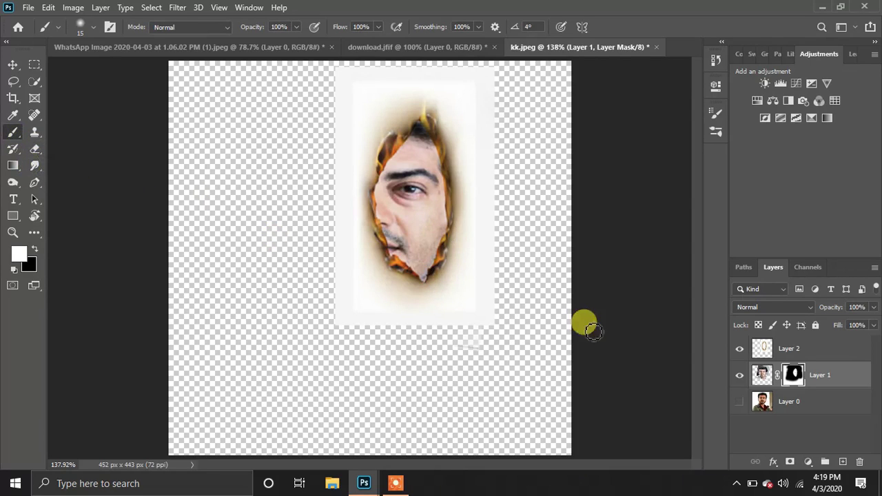
# On the burnt-hole layer, sample brown from the burnt edge and paint over the hole's lower tip with a 9 px brush
pyautogui.click(760, 346)
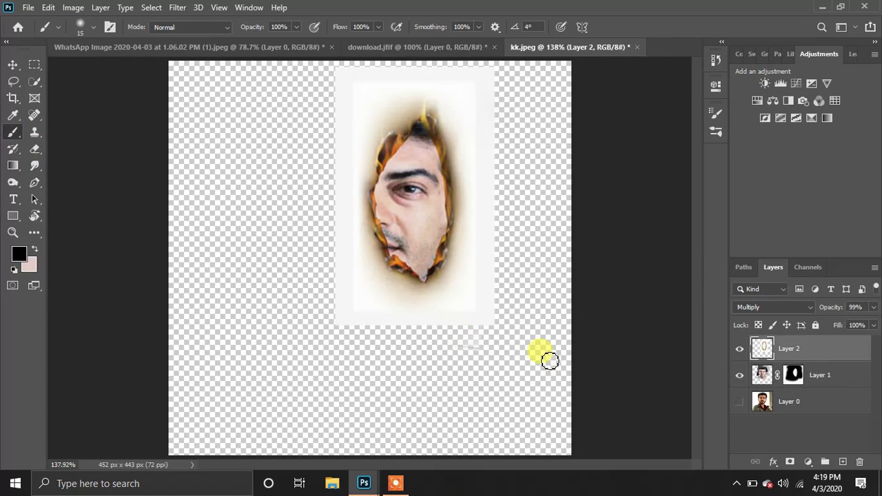
pyautogui.press('[')
pyautogui.press('[')
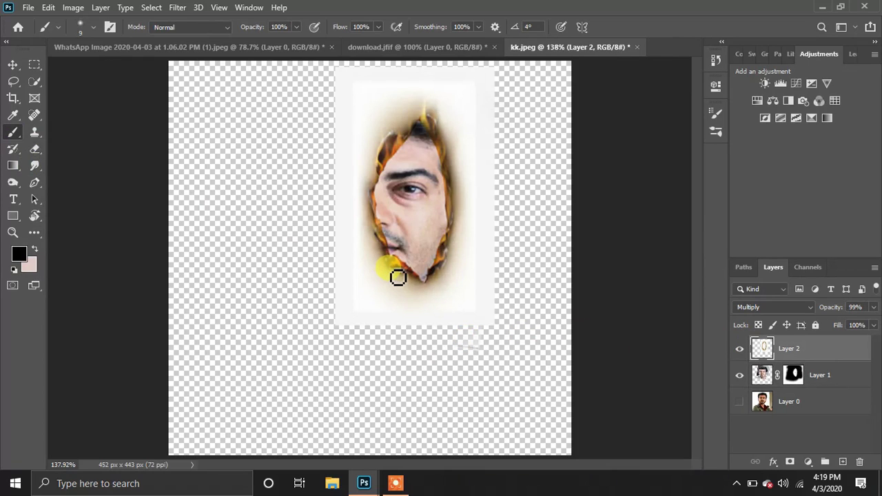
pyautogui.keyDown('alt'); pyautogui.click(403, 256); pyautogui.keyUp('alt')
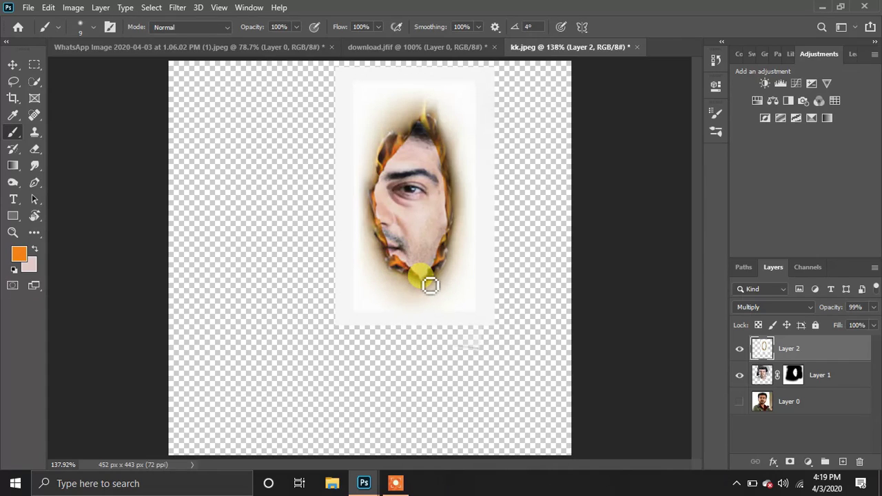
pyautogui.keyDown('alt'); pyautogui.click(428, 283); pyautogui.keyUp('alt')
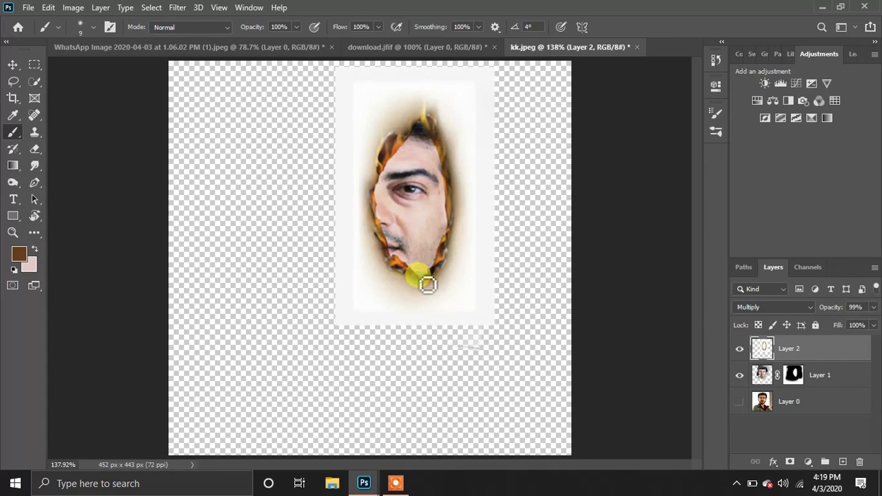
pyautogui.moveTo(762, 348); pyautogui.dragTo(782, 370)
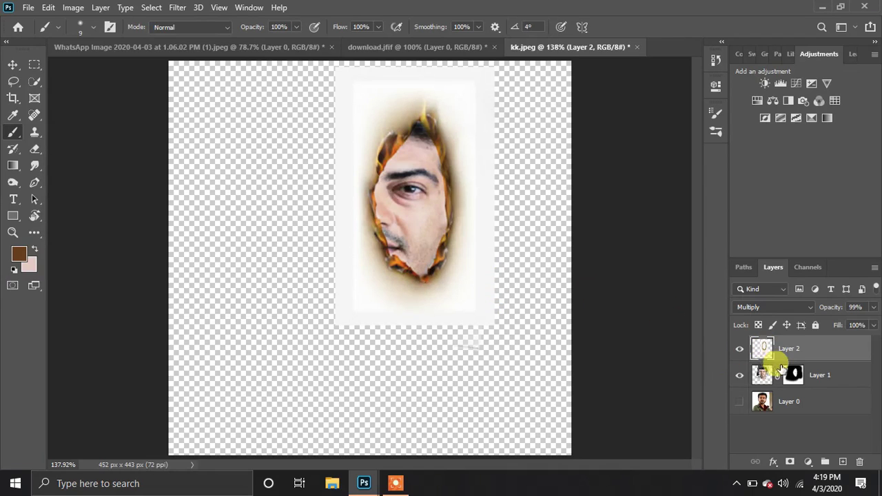
# Select the Layer 1 mask with default colours and show the base portrait again
pyautogui.click(791, 372)
pyautogui.press('d')
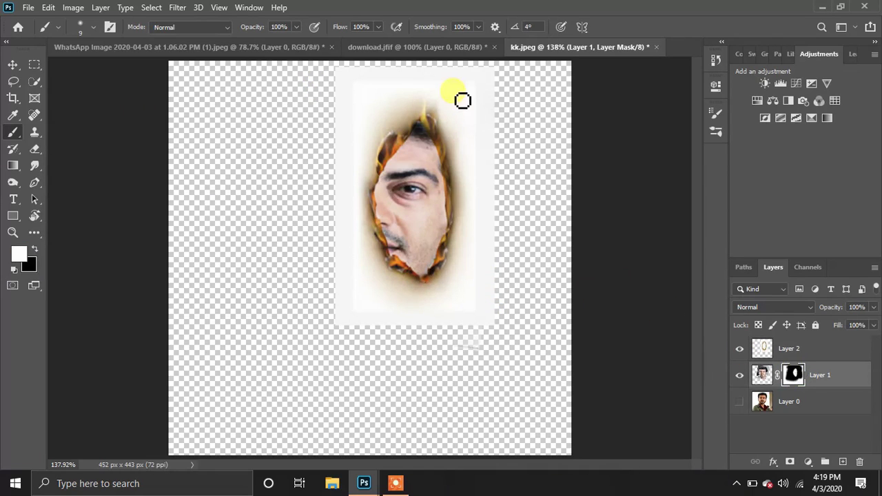
pyautogui.click(740, 401)
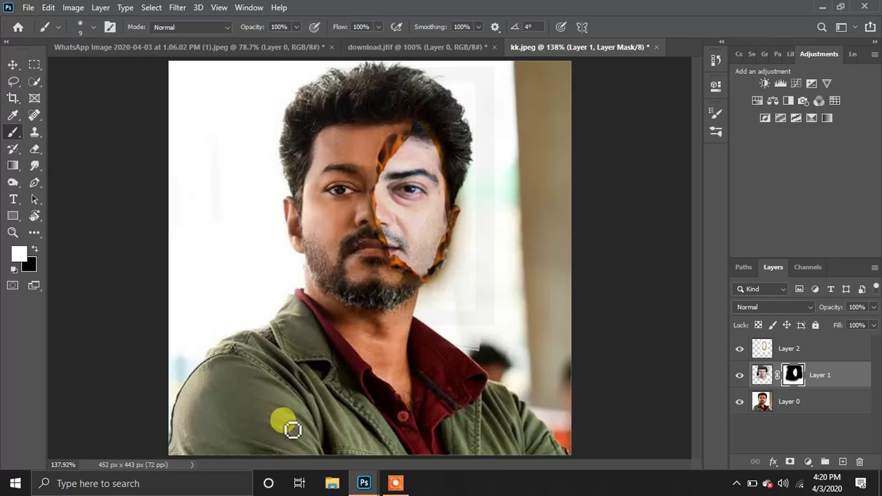
pyautogui.moveTo(394, 482)
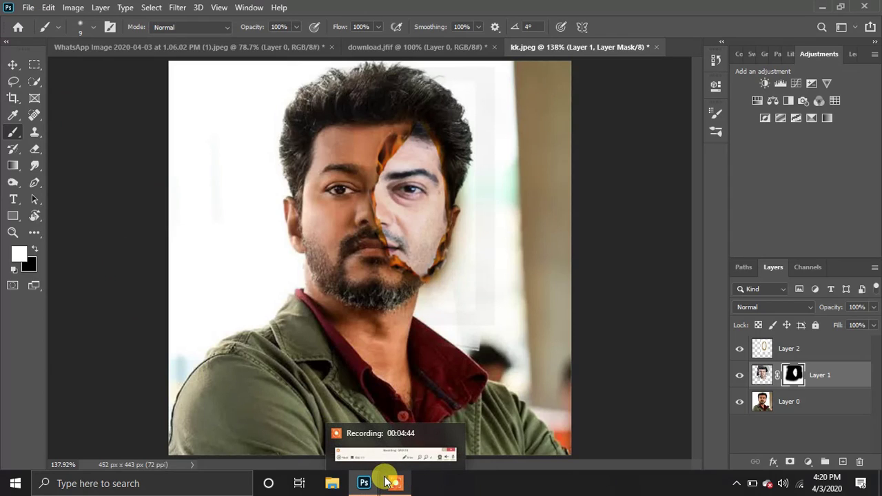
pyautogui.click(390, 482)
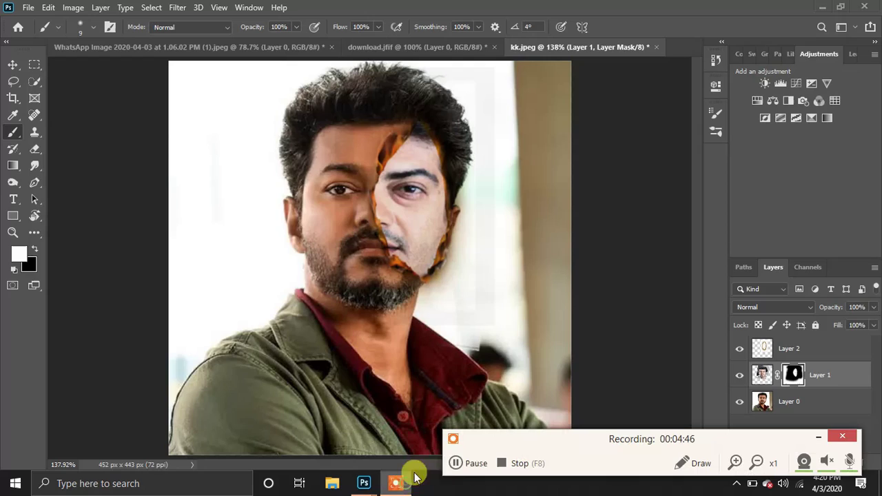
pyautogui.click(455, 463)
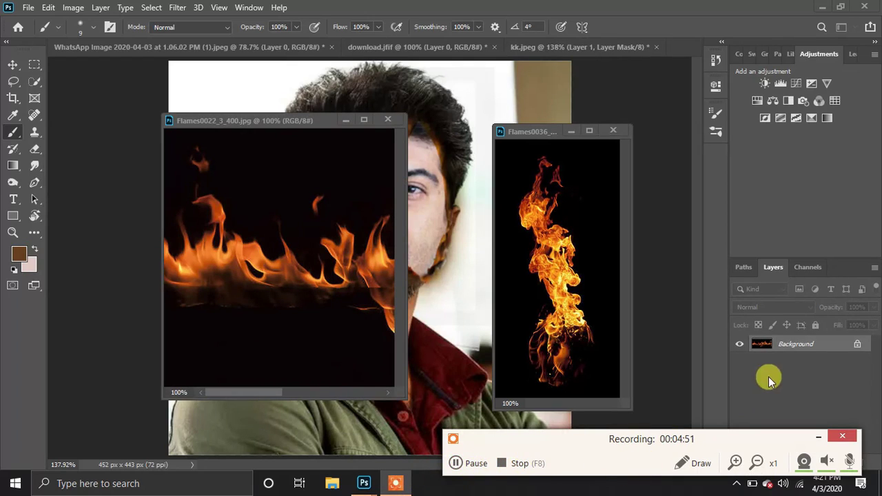
pyautogui.click(820, 437)
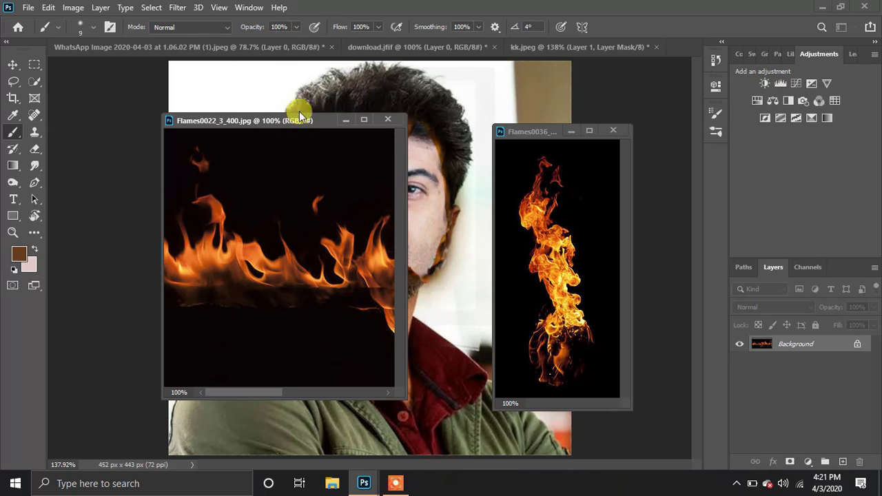
# Move the Flames0022_3_400.jpg window off the portrait and copy its flames into kk.jpeg as a new layer
pyautogui.moveTo(338, 123); pyautogui.dragTo(229, 131)
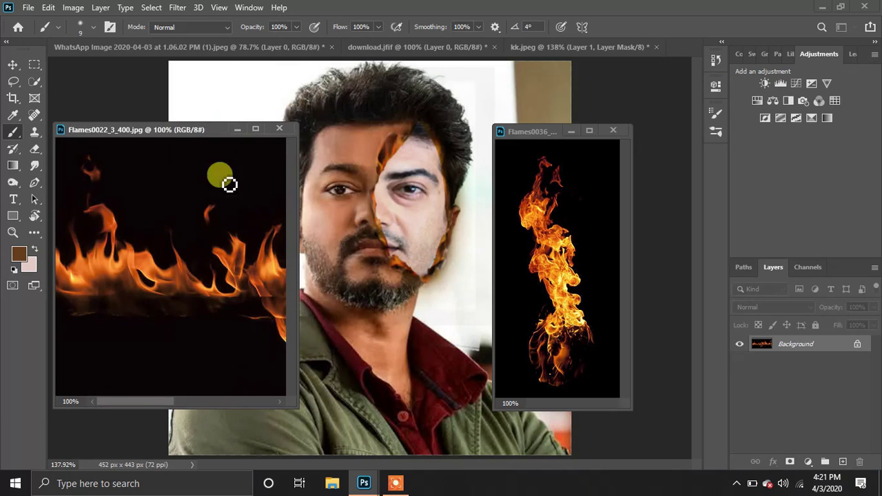
pyautogui.moveTo(192, 257); pyautogui.dragTo(234, 258)
pyautogui.hotkey('ctrl', 'z')
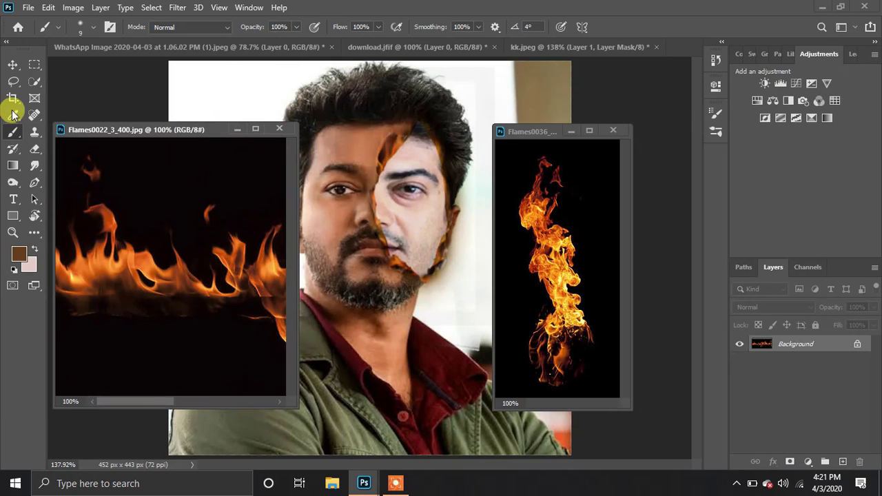
pyautogui.click(13, 65)
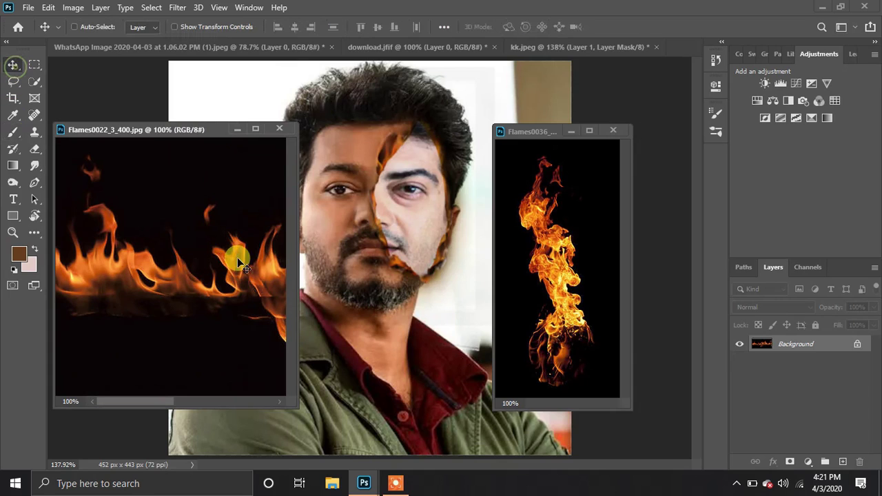
pyautogui.moveTo(237, 257); pyautogui.dragTo(343, 194)
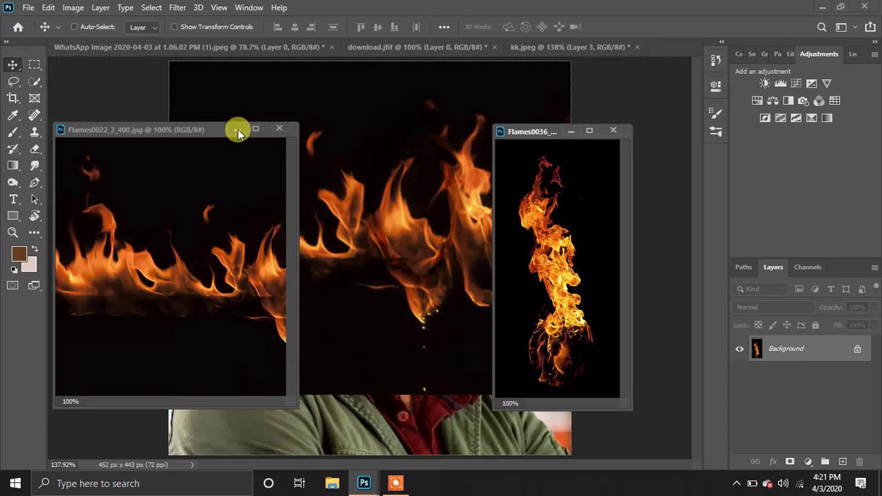
# Copy the vertical flame image into kk.jpeg as another layer and hide that layer
pyautogui.moveTo(238, 129); pyautogui.dragTo(362, 195)
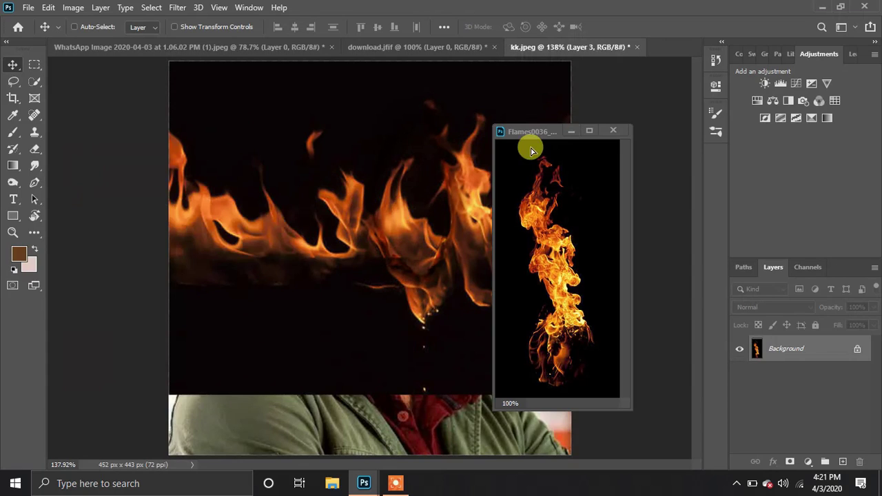
pyautogui.click(568, 130)
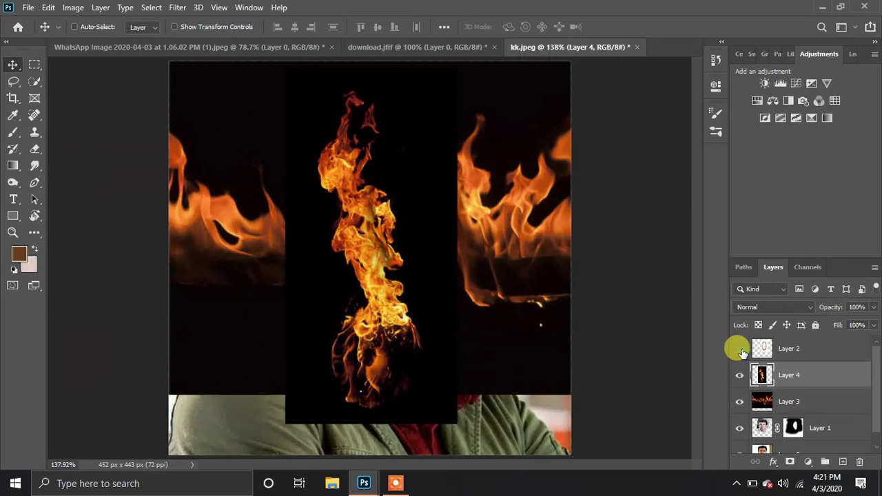
pyautogui.click(739, 375)
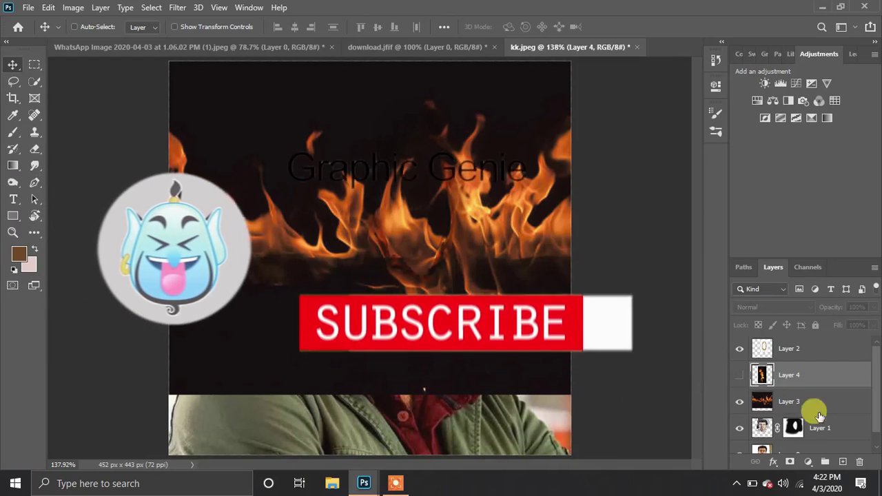
# Scale the Layer 3 flames down to about 29% and position them across the middle of the face
pyautogui.moveTo(591, 287); pyautogui.dragTo(827, 397)
pyautogui.click(823, 401)
pyautogui.hotkey('ctrl', 't')
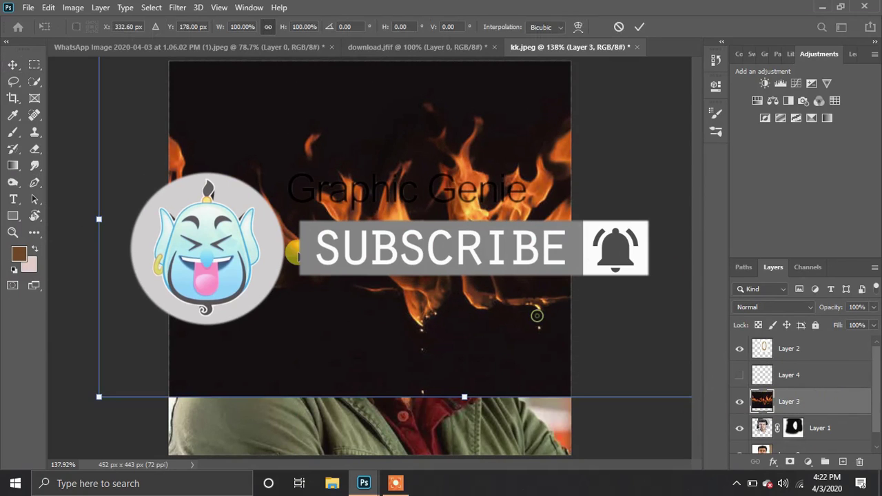
pyautogui.moveTo(535, 310); pyautogui.dragTo(381, 219)
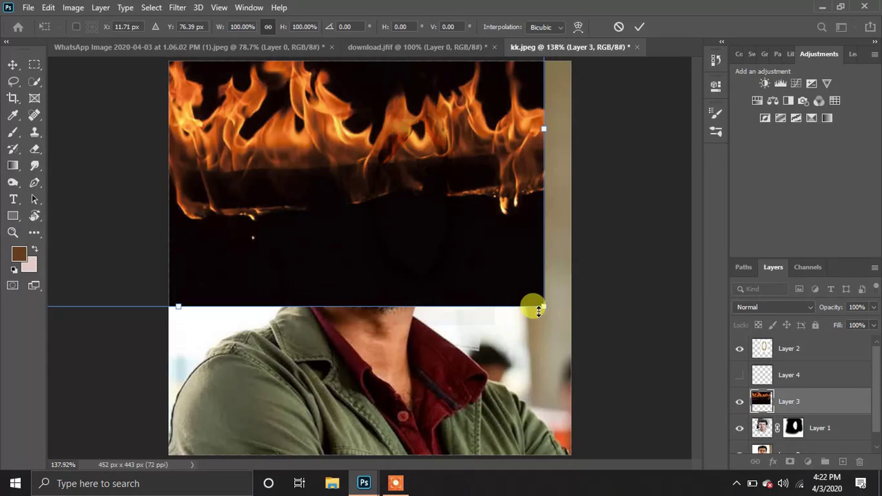
pyautogui.moveTo(541, 307); pyautogui.dragTo(431, 228)
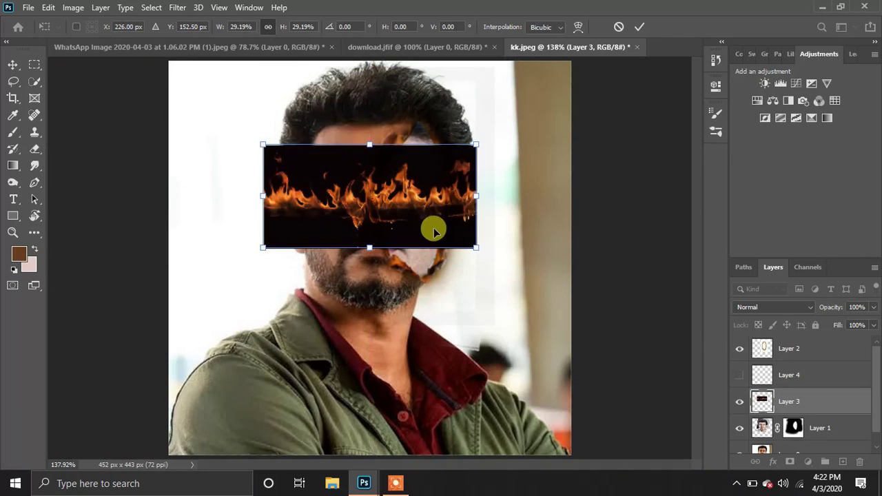
# Compare lightening blend modes for the Layer 3 flames, settle on Screen, and apply the transform
pyautogui.click(770, 306)
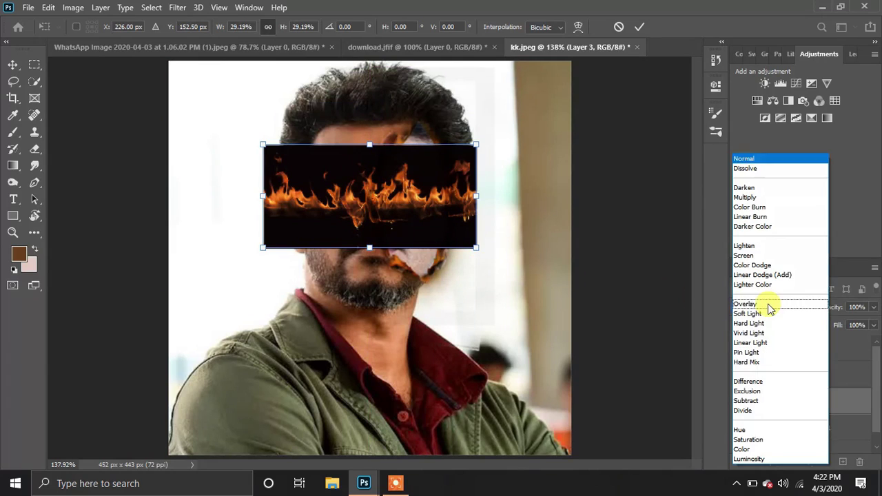
pyautogui.click(747, 258)
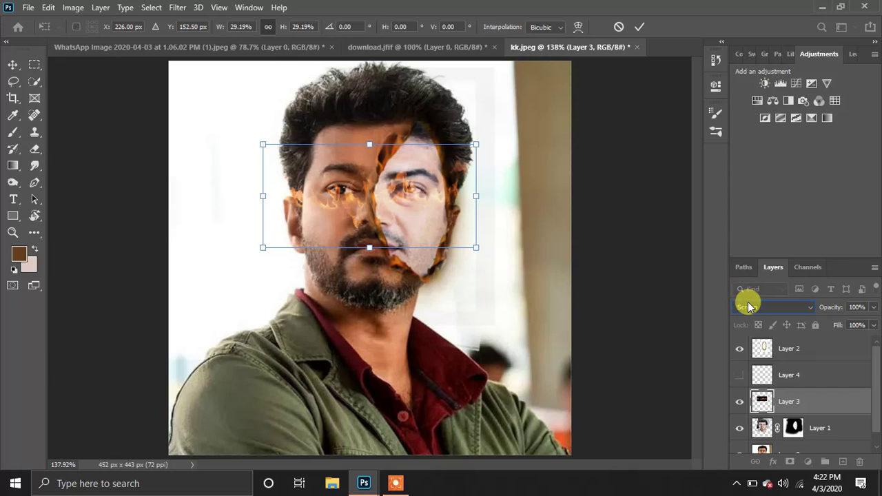
pyautogui.scroll(1, 747, 307)
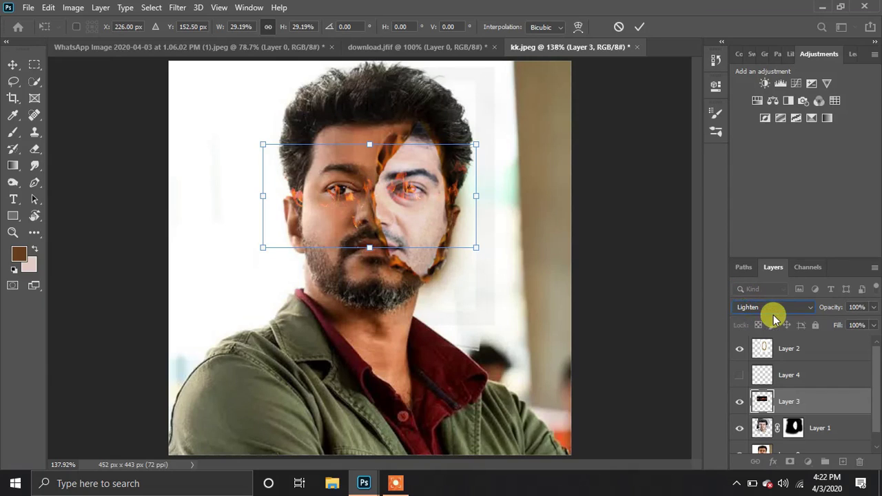
pyautogui.scroll(-1, 770, 319)
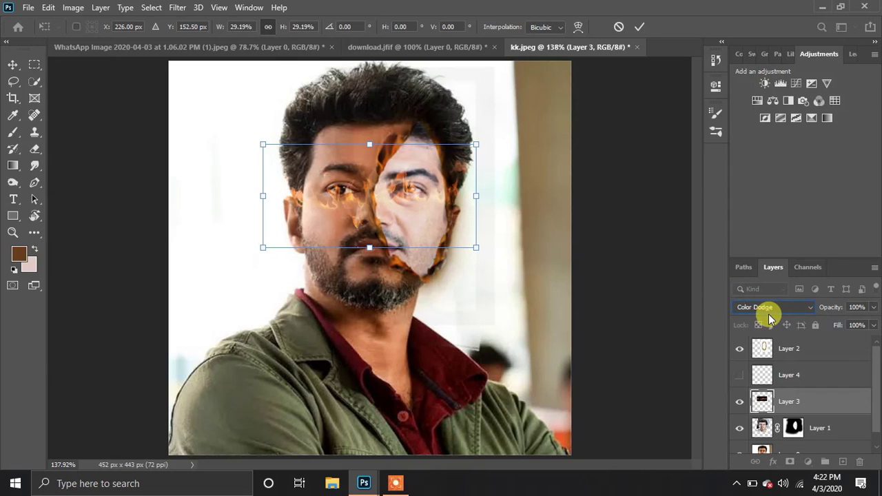
pyautogui.scroll(1, 770, 318)
pyautogui.scroll(1, 765, 315)
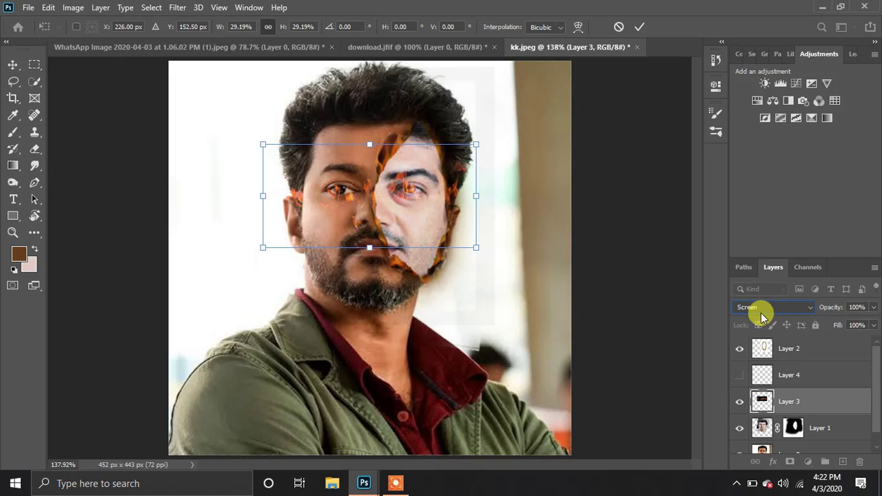
pyautogui.press('Up')
pyautogui.press('Down')
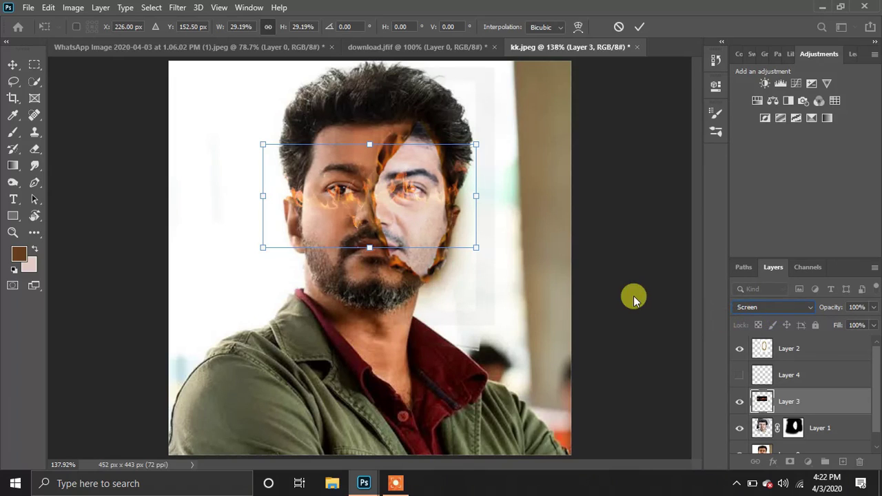
pyautogui.press('Return')
# Shrink the Layer 3 flames to about 32% and place them over the hole's upper edge on the forehead
pyautogui.moveTo(468, 255); pyautogui.dragTo(464, 252)
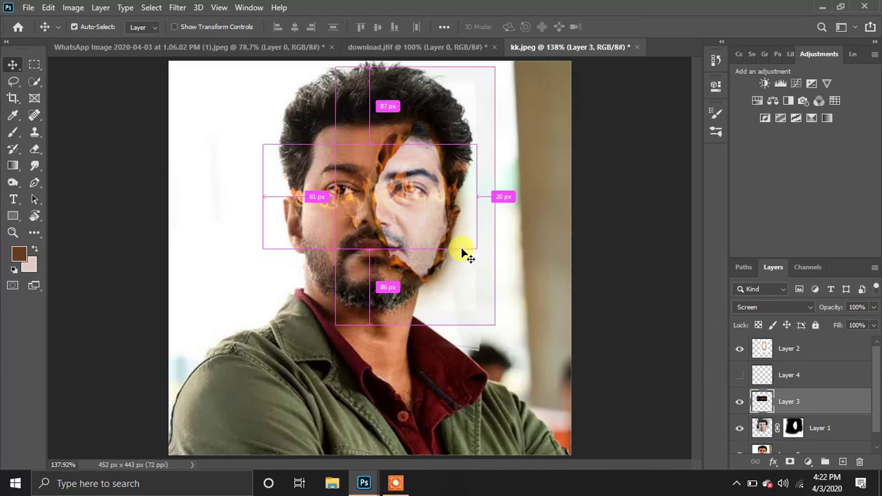
pyautogui.hotkey('ctrl', 't')
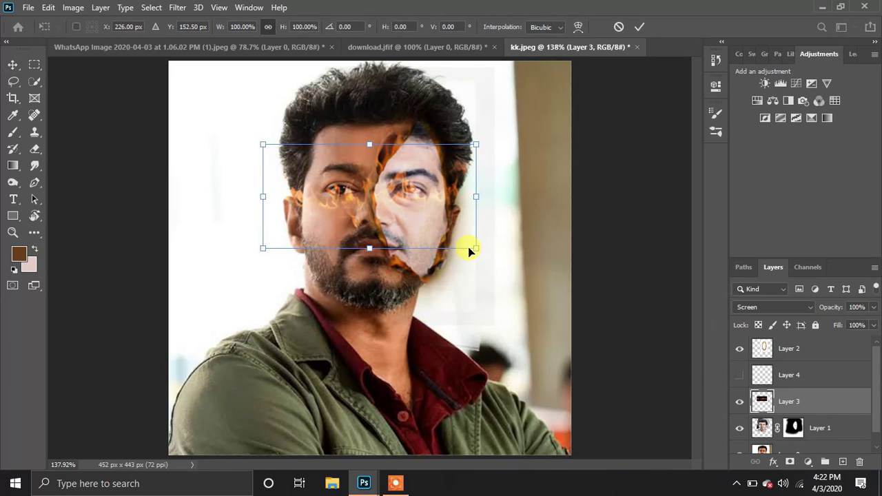
pyautogui.moveTo(471, 246); pyautogui.dragTo(408, 161)
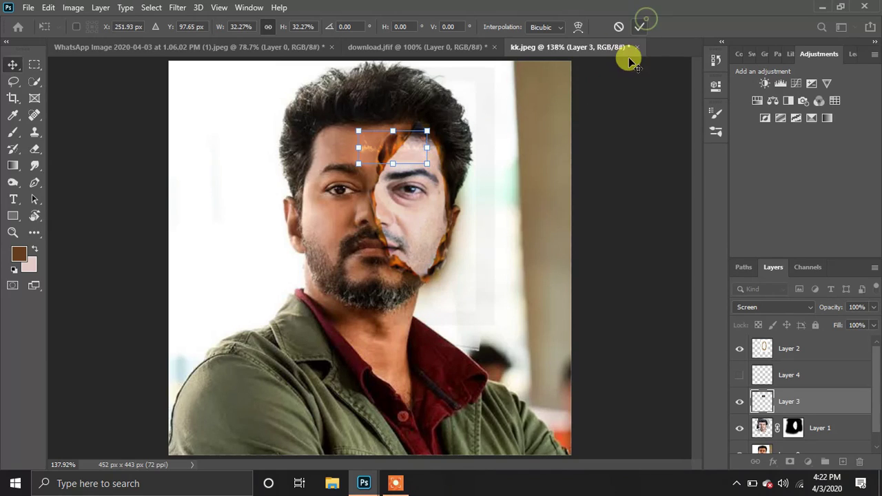
pyautogui.press('Return')
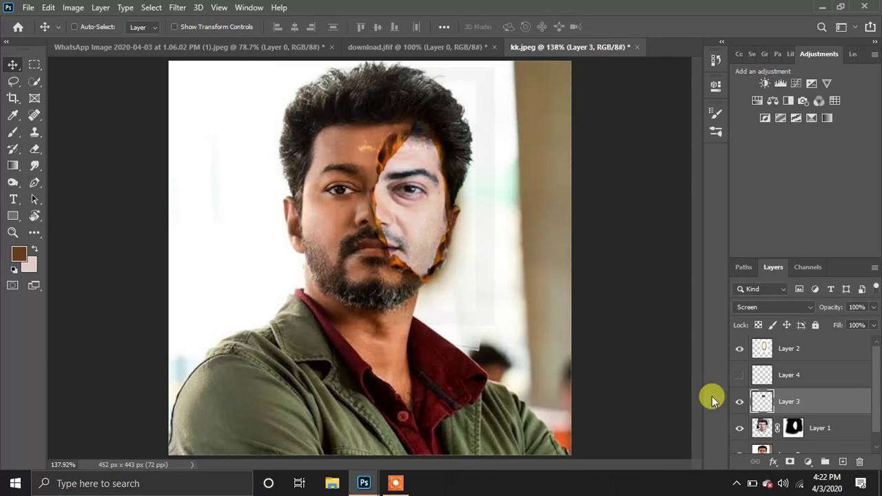
# Add a Black & White adjustment layer with the Default preset directly above Layer 0
pyautogui.scroll(-1, 763, 417)
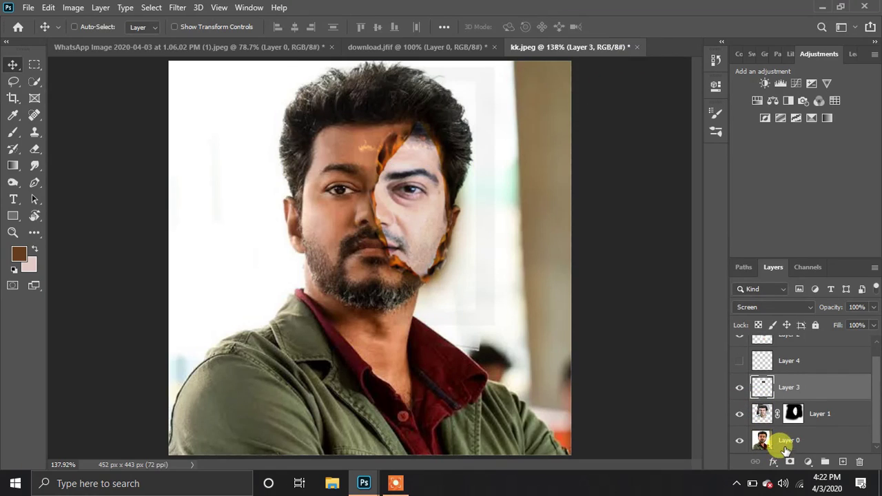
pyautogui.click(786, 446)
pyautogui.click(810, 460)
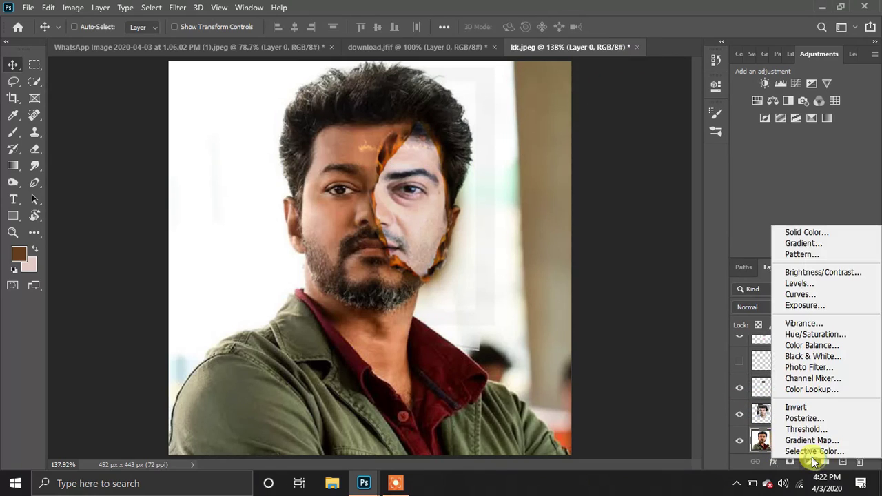
pyautogui.click(818, 356)
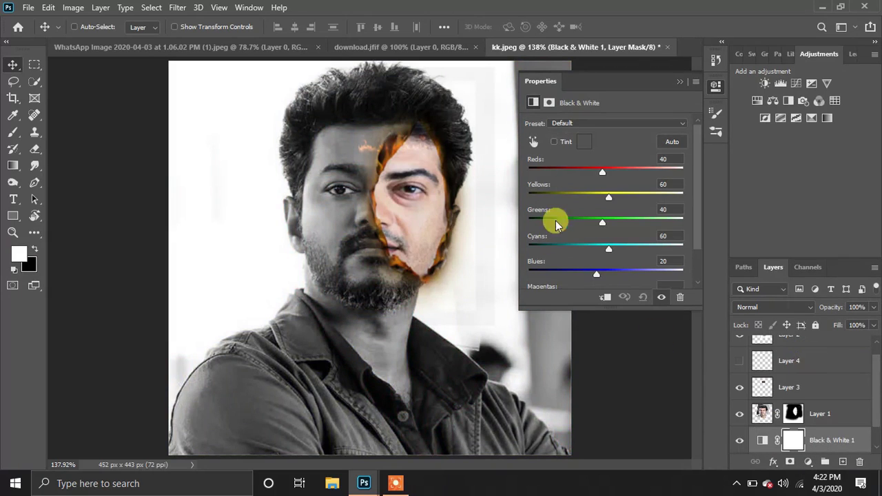
pyautogui.click(680, 83)
pyautogui.moveTo(369, 149); pyautogui.dragTo(344, 191)
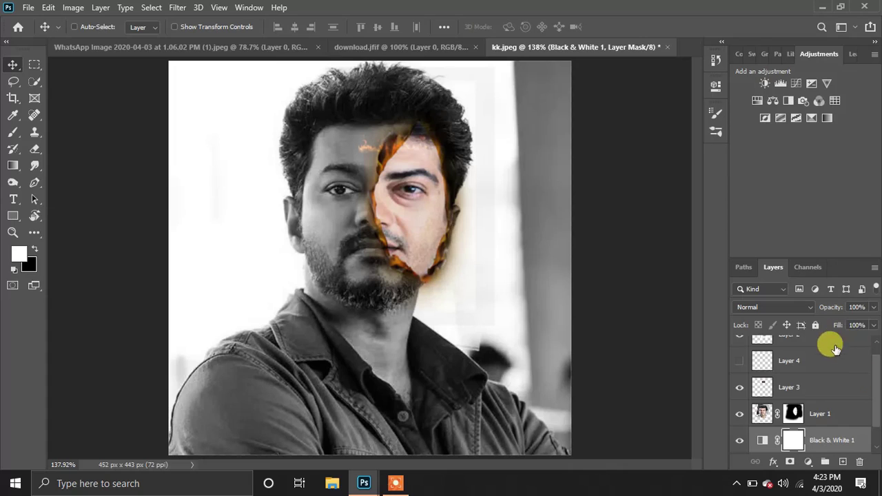
# Enlarge the Layer 3 flames to about 133%, rotate them about -37.5°, and align them with the hole's upper-left edge
pyautogui.scroll(1, 830, 362)
pyautogui.click(789, 349)
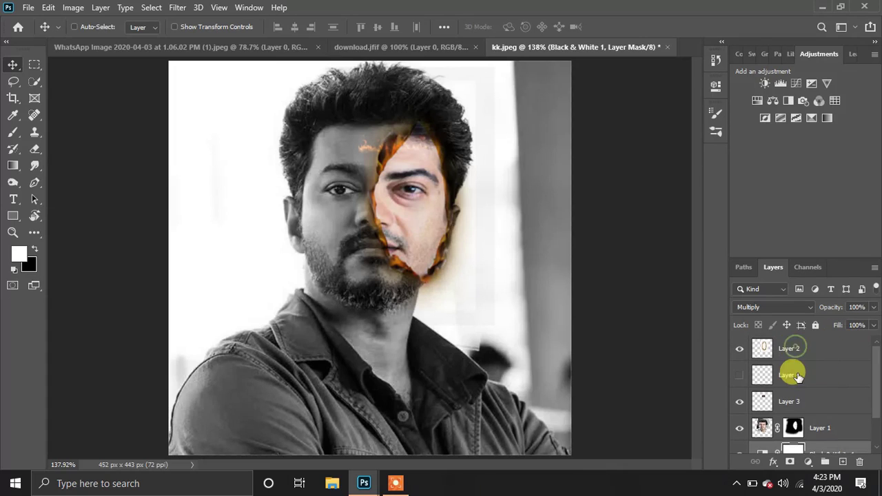
pyautogui.click(792, 375)
pyautogui.click(809, 405)
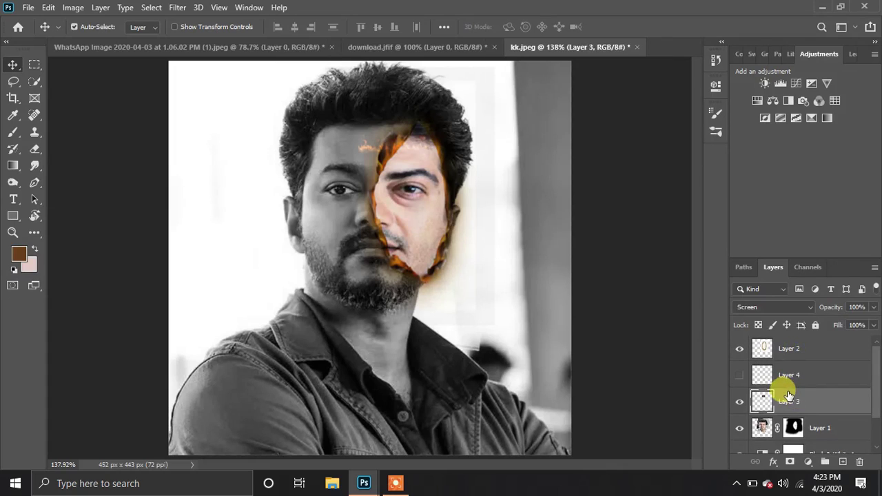
pyautogui.hotkey('ctrl', 't')
pyautogui.moveTo(355, 159); pyautogui.dragTo(326, 151)
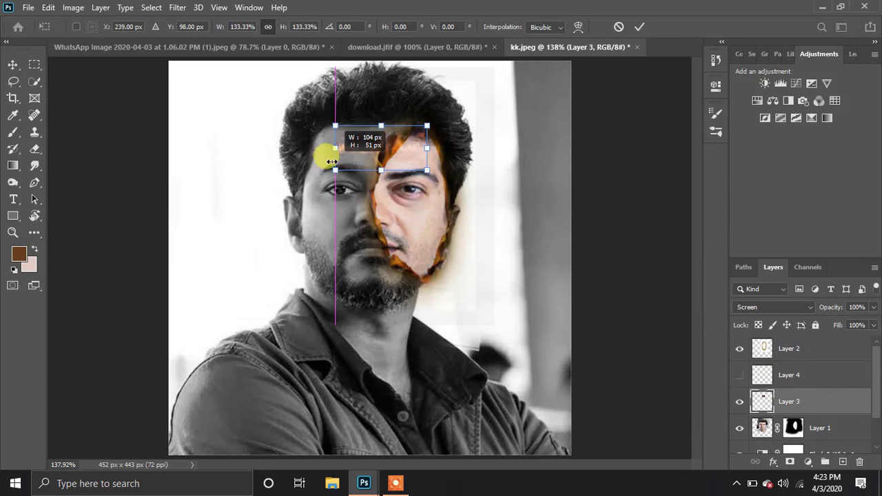
pyautogui.moveTo(411, 149); pyautogui.dragTo(418, 110)
pyautogui.moveTo(352, 133); pyautogui.dragTo(394, 144)
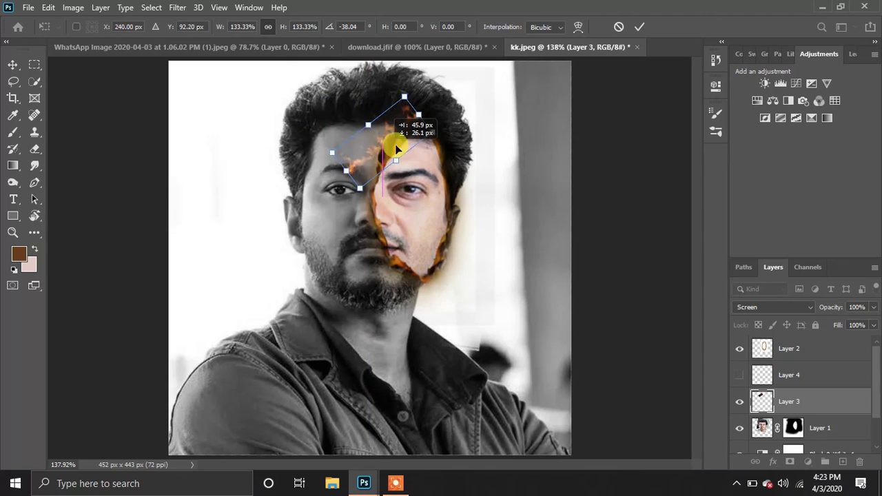
pyautogui.moveTo(461, 128); pyautogui.dragTo(438, 126)
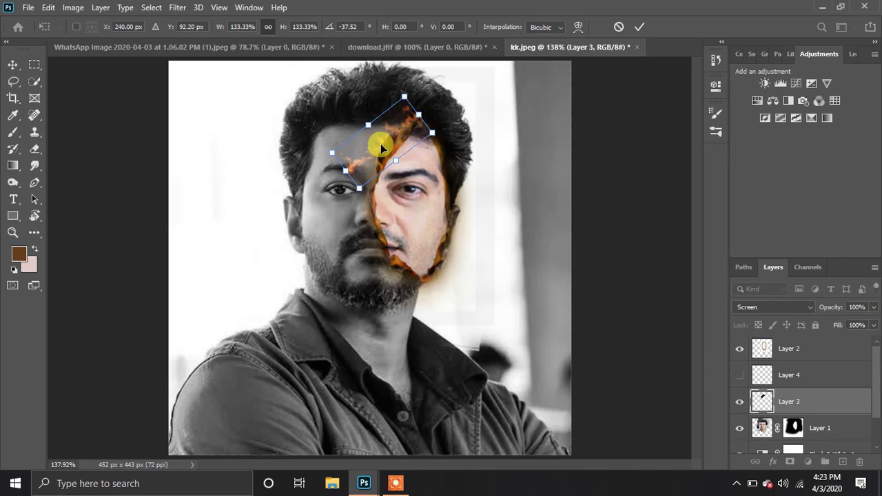
pyautogui.moveTo(384, 150); pyautogui.dragTo(386, 157)
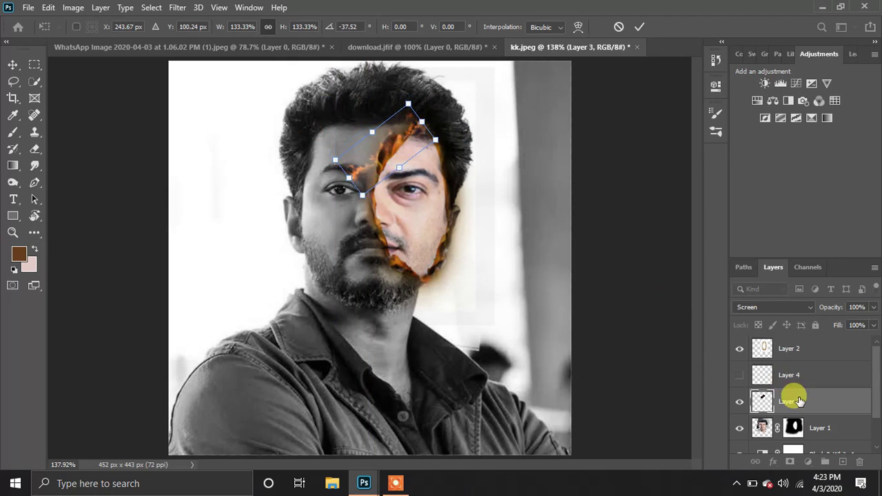
# Bring Layer 3 to the top of the stack, then enlarge its flames to about 125% and rotate them about -16° along the hole's edge
pyautogui.moveTo(765, 396); pyautogui.dragTo(784, 341)
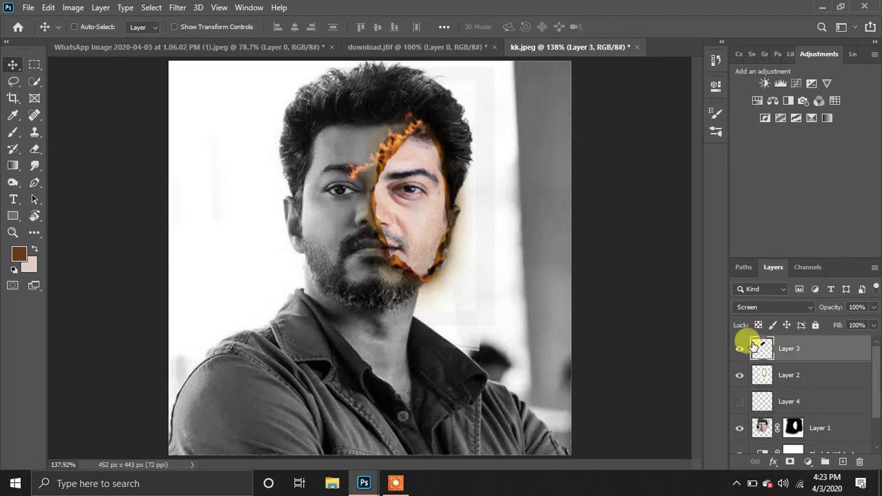
pyautogui.moveTo(391, 137); pyautogui.dragTo(371, 144)
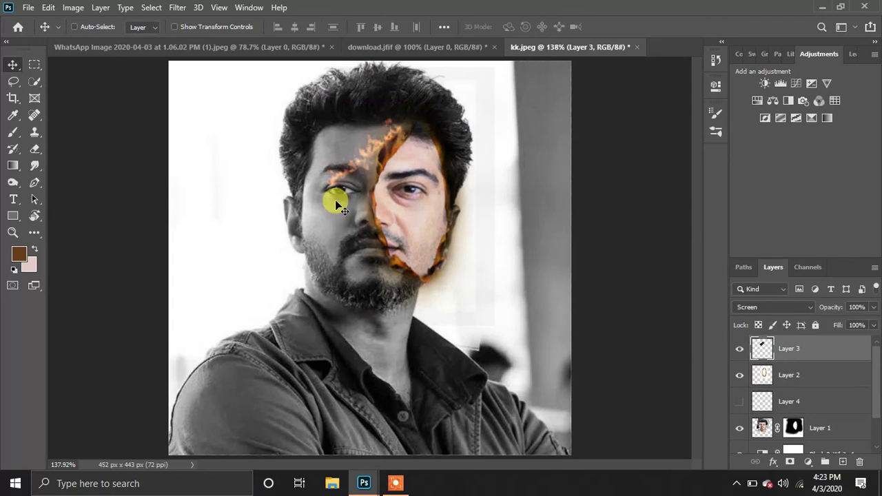
pyautogui.hotkey('ctrl', 't')
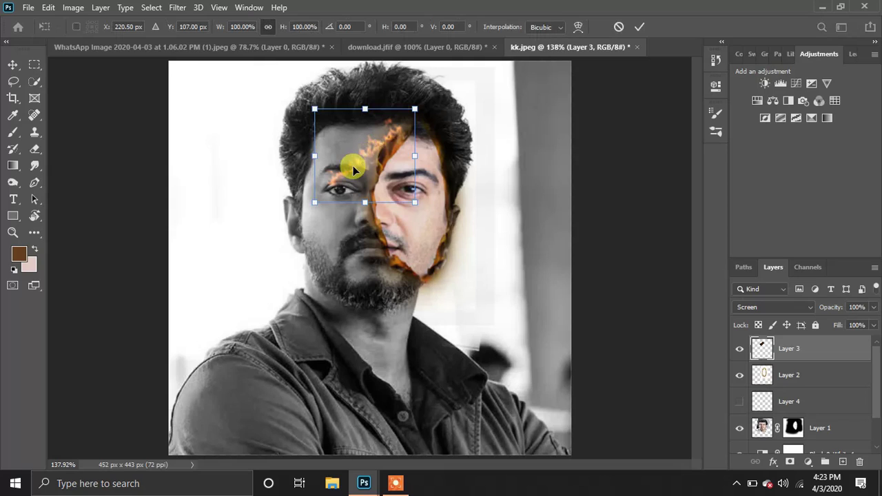
pyautogui.moveTo(314, 202); pyautogui.dragTo(489, 165)
pyautogui.moveTo(359, 142); pyautogui.dragTo(390, 143)
pyautogui.moveTo(441, 78); pyautogui.dragTo(450, 87)
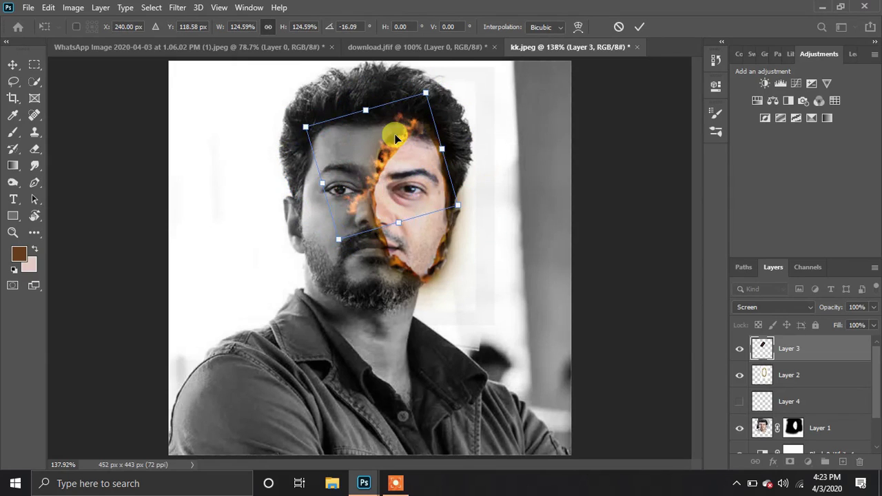
pyautogui.moveTo(392, 134); pyautogui.dragTo(394, 139)
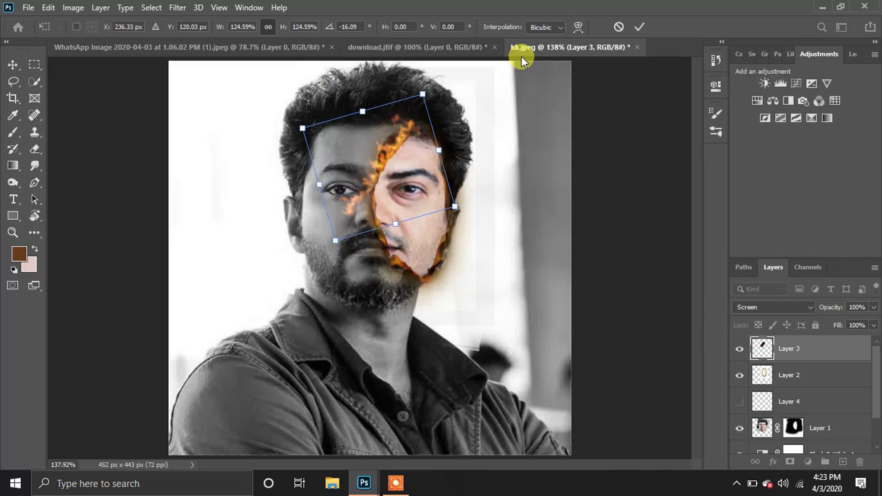
pyautogui.click(646, 27)
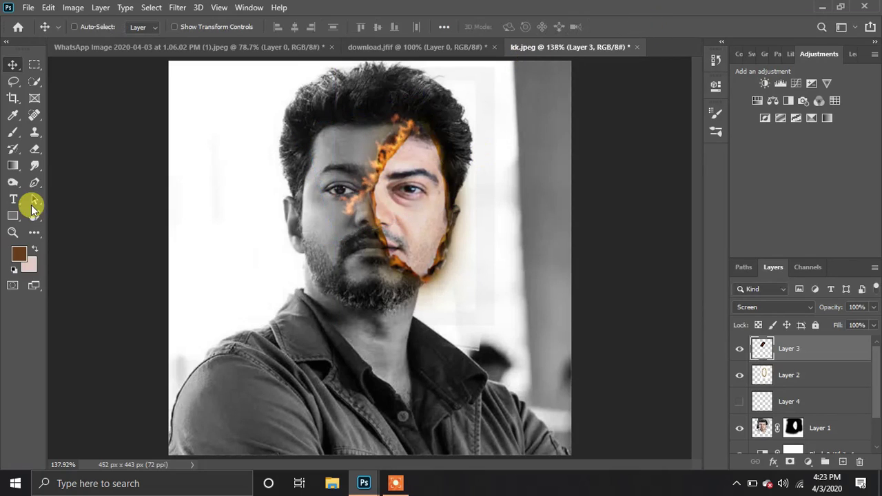
# Erase the stray flames beside the eye and nose on Layer 3, then duplicate the layer
pyautogui.click(33, 148)
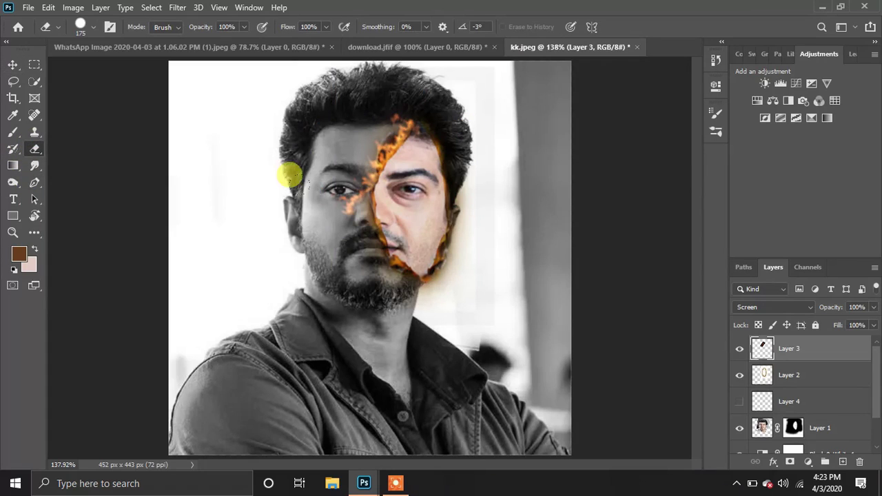
pyautogui.click(13, 66)
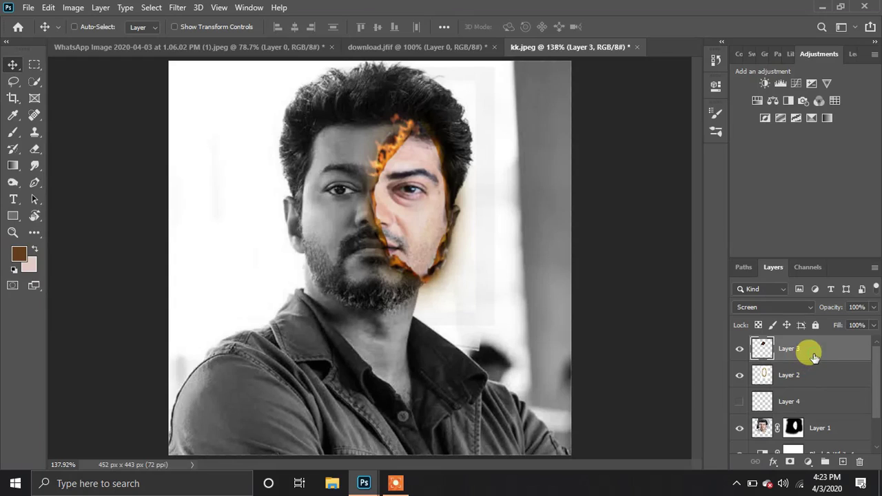
pyautogui.hotkey('ctrl', 'j')
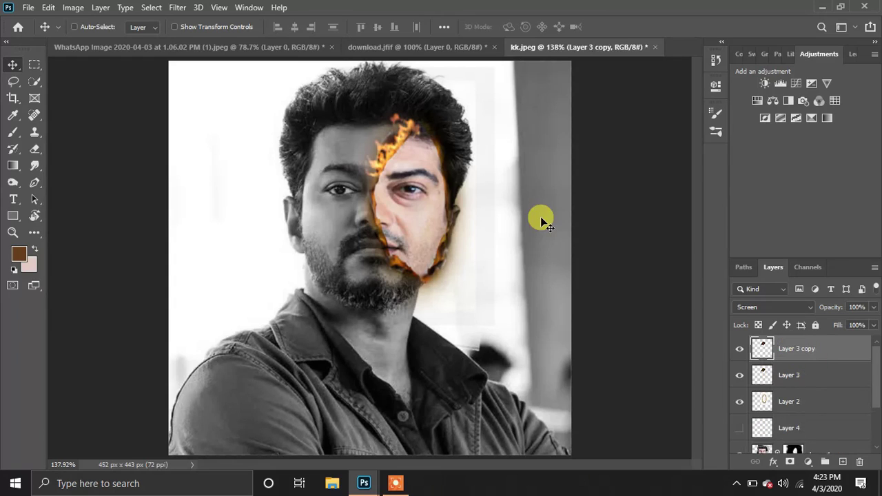
# Rotate the duplicated flames about -21° and place them along the hole's edge beside the nose
pyautogui.moveTo(374, 160); pyautogui.dragTo(315, 197)
pyautogui.hotkey('ctrl', 't')
pyautogui.moveTo(331, 266); pyautogui.dragTo(397, 276)
pyautogui.moveTo(366, 203); pyautogui.dragTo(362, 211)
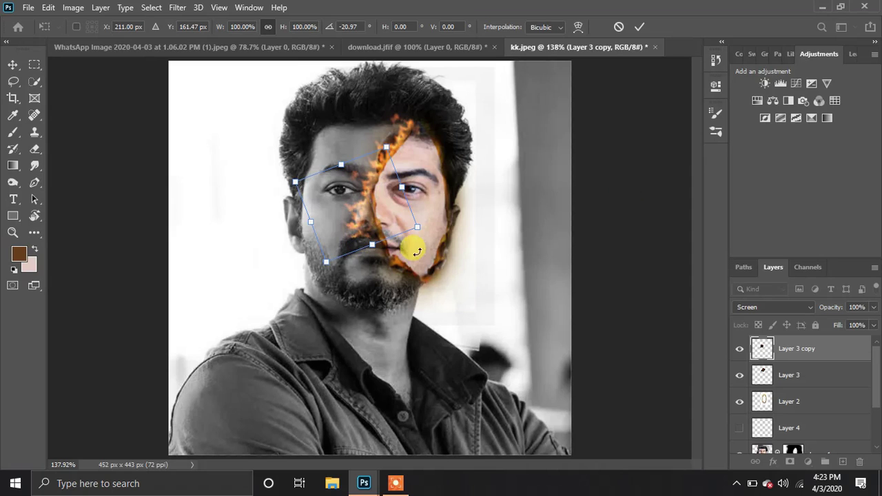
pyautogui.click(645, 29)
# Examine the duplicated flames along the hole's edge at 300% magnification
pyautogui.press('z')
pyautogui.click(413, 197)
pyautogui.click(350, 269)
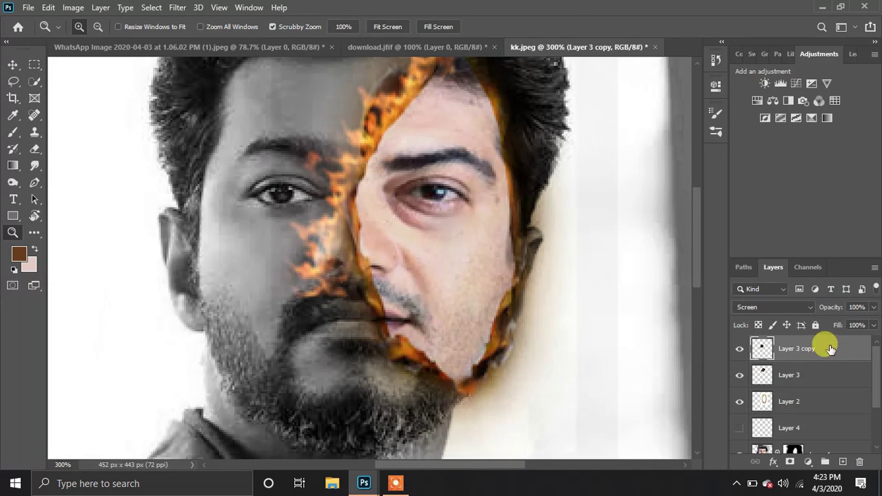
pyautogui.click(13, 64)
pyautogui.hotkey('ctrl', 't')
pyautogui.press('Return')
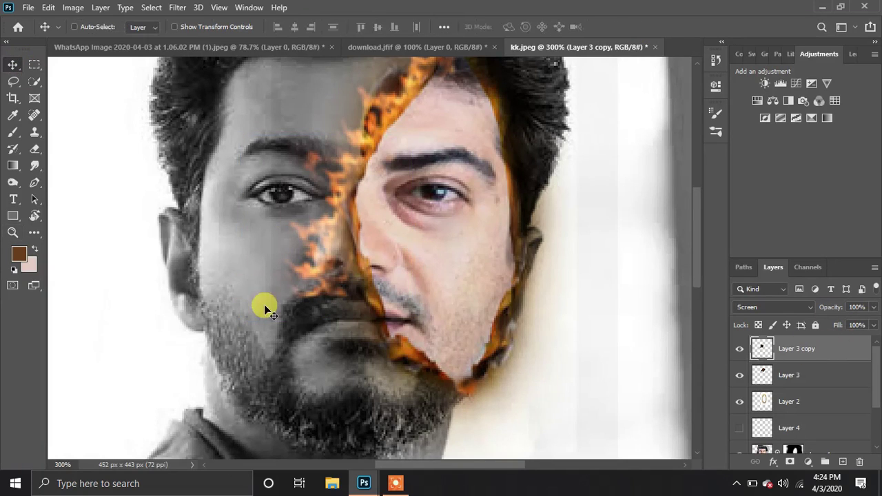
# Rotate the Layer 3 copy flames slightly counterclockwise, shrink them, and fit them along the hole's edge beside the nose
pyautogui.click(237, 222)
pyautogui.hotkey('ctrl', 't')
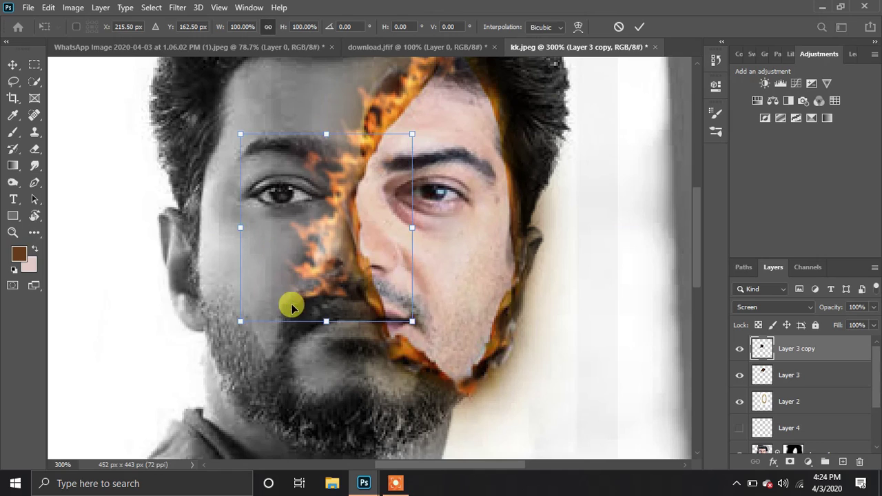
pyautogui.moveTo(274, 360); pyautogui.dragTo(282, 394)
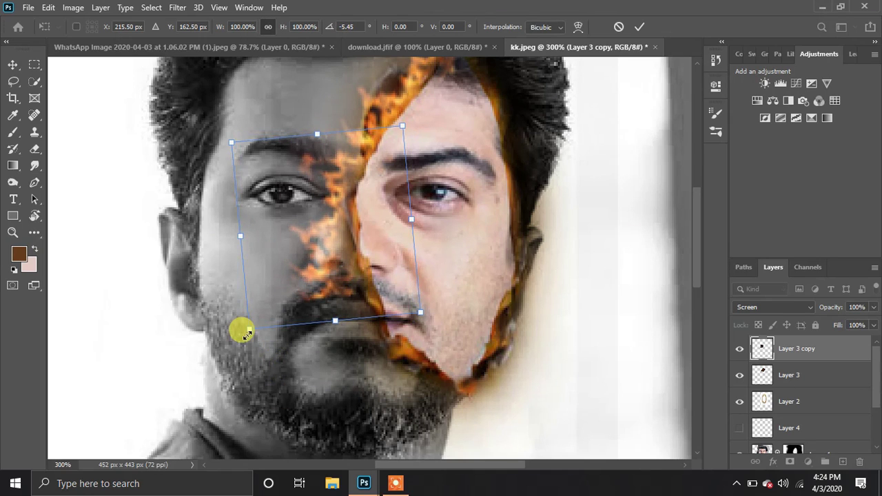
pyautogui.moveTo(250, 329); pyautogui.dragTo(288, 276)
pyautogui.moveTo(343, 206); pyautogui.dragTo(272, 186)
pyautogui.click(639, 26)
# Duplicate Layer 3, rotate the copy about -47°, and place its flames along the hole's edge beside the mouth
pyautogui.click(806, 367)
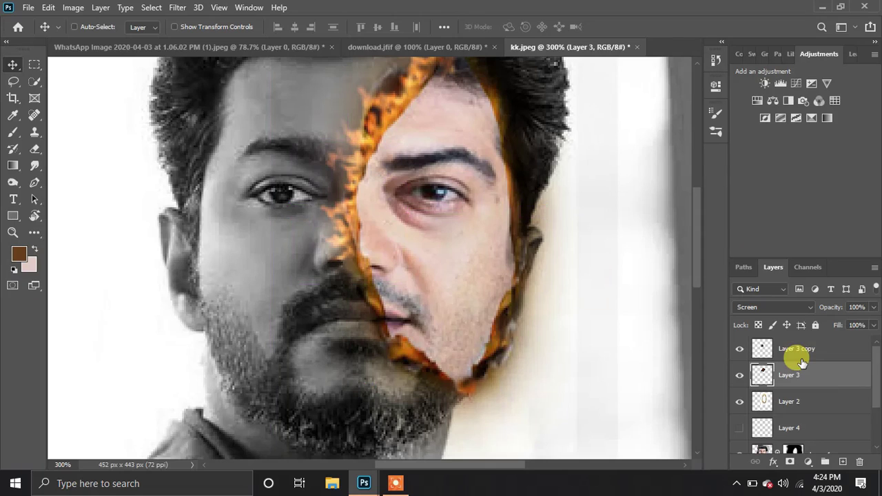
pyautogui.hotkey('ctrl', 'j')
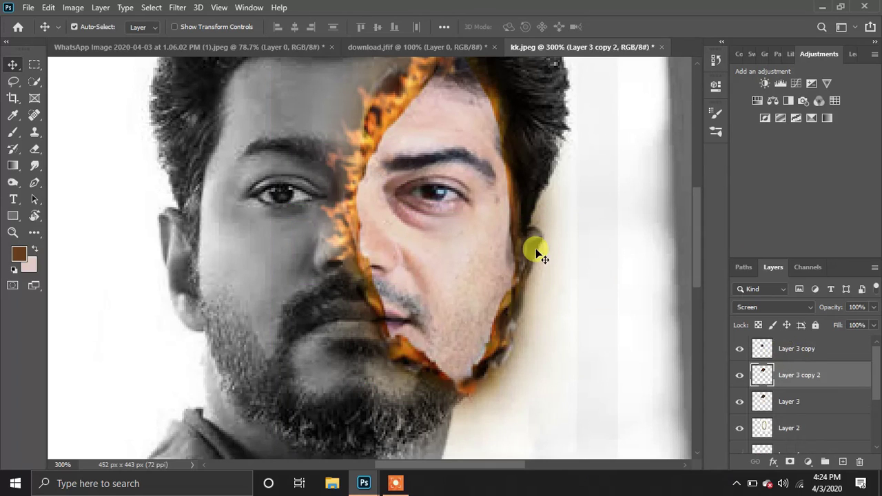
pyautogui.moveTo(390, 109); pyautogui.dragTo(282, 315)
pyautogui.hotkey('ctrl', 't')
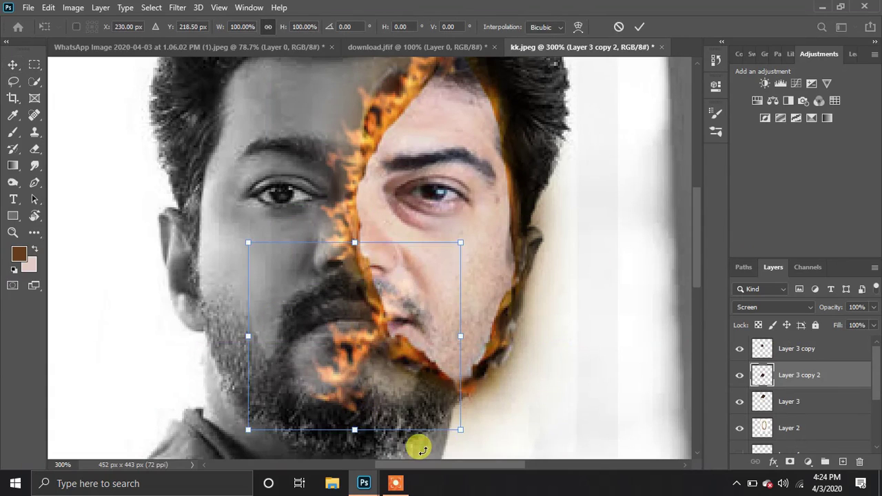
pyautogui.moveTo(415, 446); pyautogui.dragTo(492, 360)
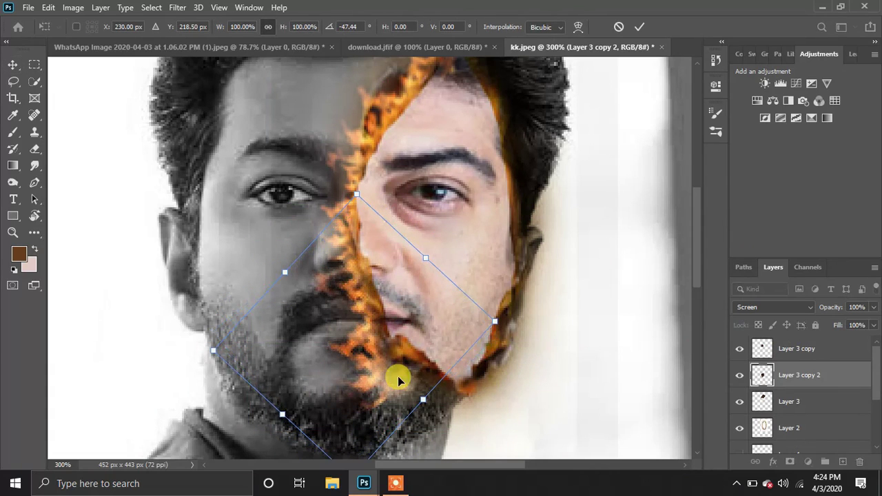
pyautogui.moveTo(398, 376)
pyautogui.mouseDown()
pyautogui.moveTo(411, 381)
pyautogui.moveTo(389, 376)
pyautogui.mouseUp()
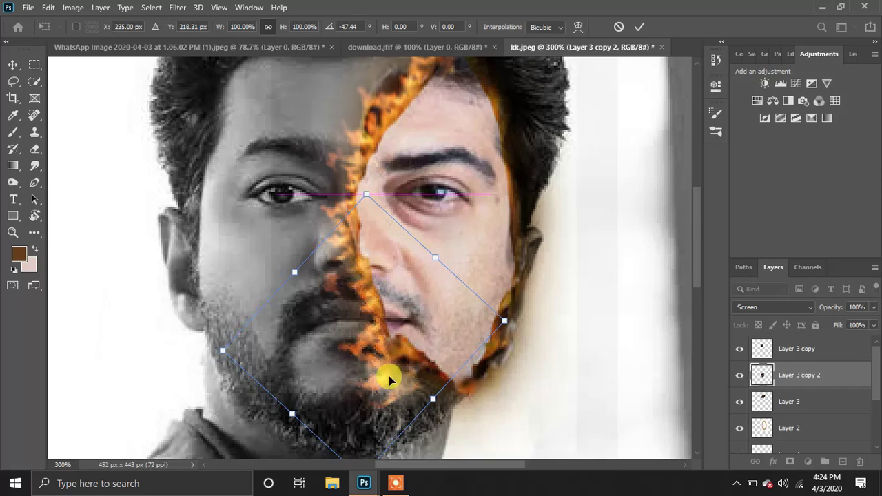
pyautogui.click(12, 63)
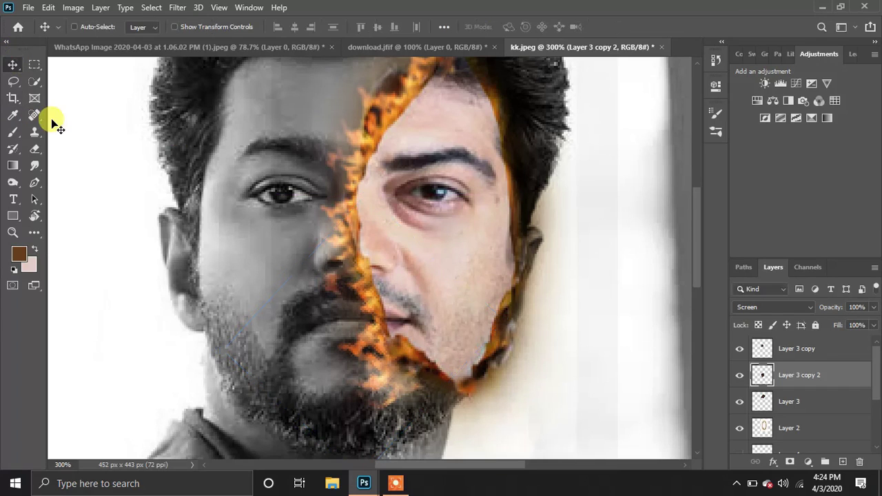
# Erase the duplicated flames that spill over the chin with a size 40 eraser, then select Layer 3
pyautogui.click(38, 146)
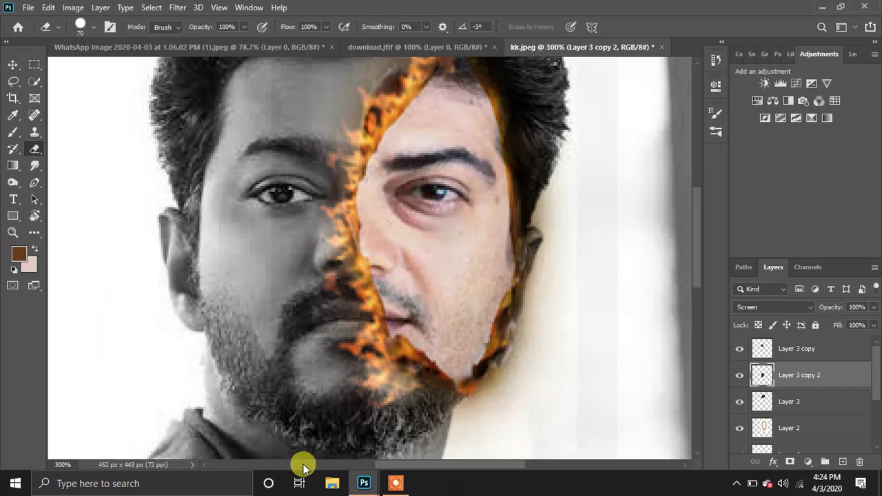
pyautogui.press('[')
pyautogui.press('[')
pyautogui.press('[')
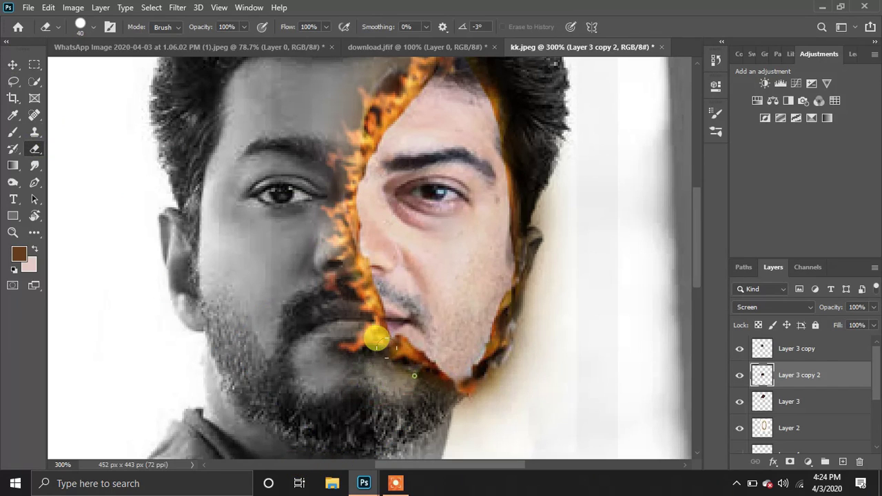
pyautogui.click(12, 64)
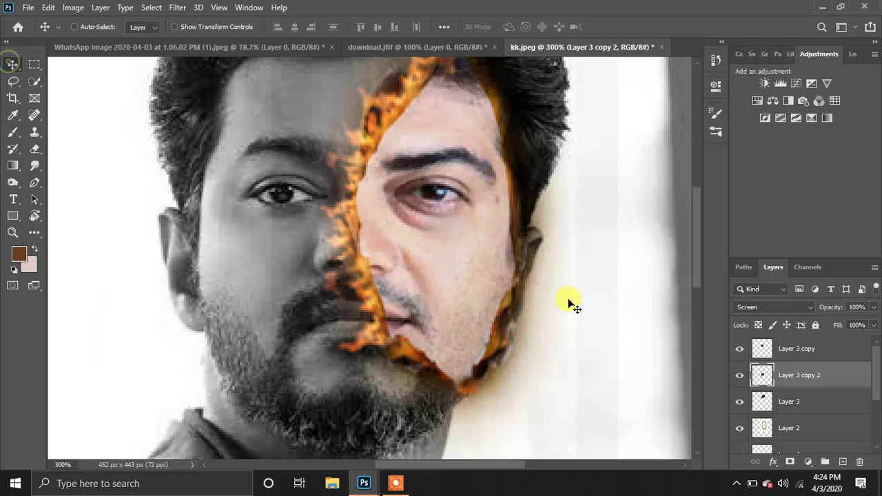
pyautogui.click(814, 403)
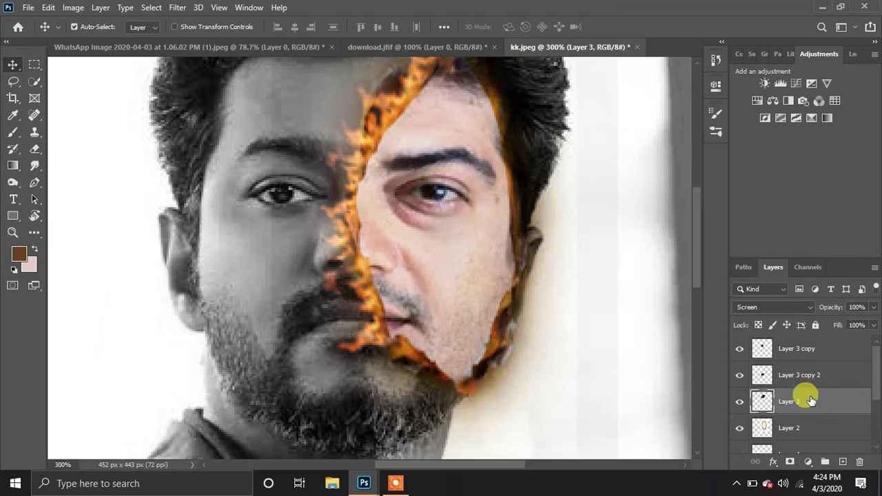
pyautogui.hotkey('ctrl', 't')
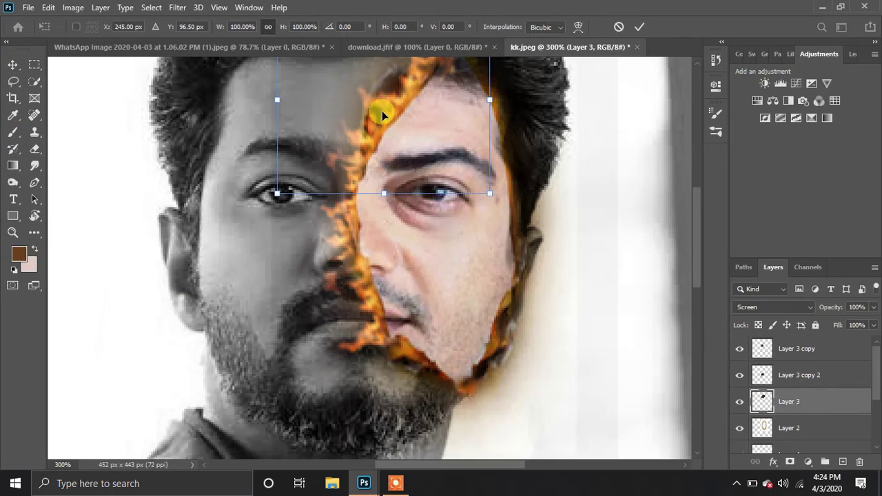
pyautogui.moveTo(382, 114); pyautogui.dragTo(383, 160)
pyautogui.hotkey('ctrl', 'z')
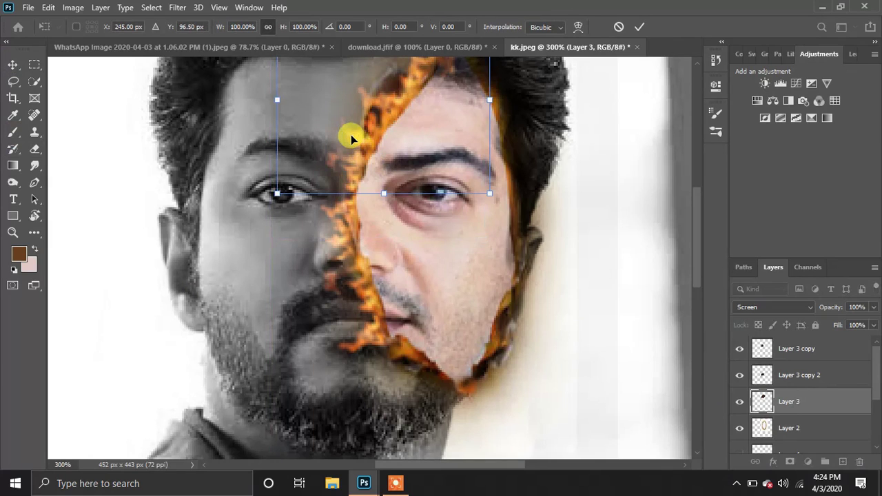
pyautogui.moveTo(399, 113); pyautogui.dragTo(400, 153)
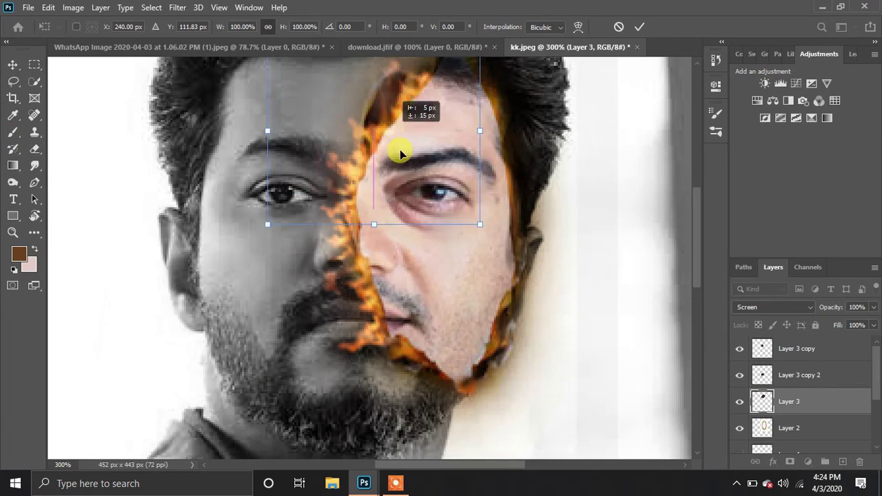
pyautogui.hotkey('ctrl', 'z')
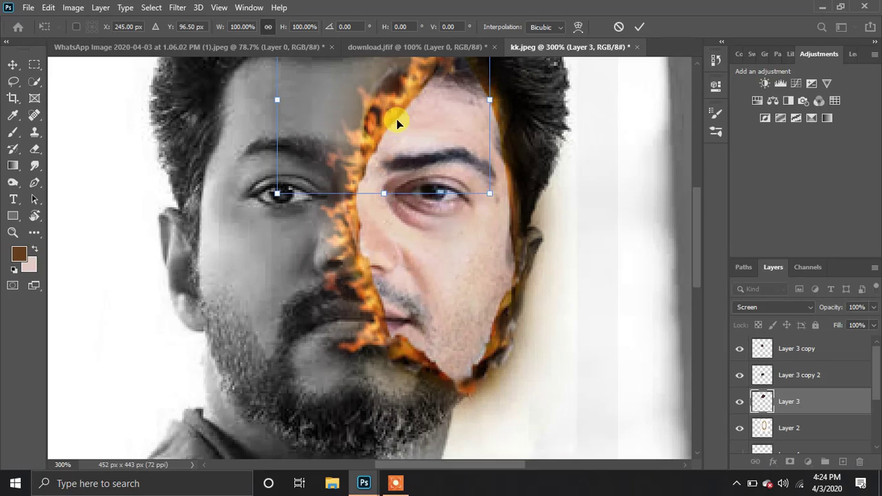
pyautogui.press('Return')
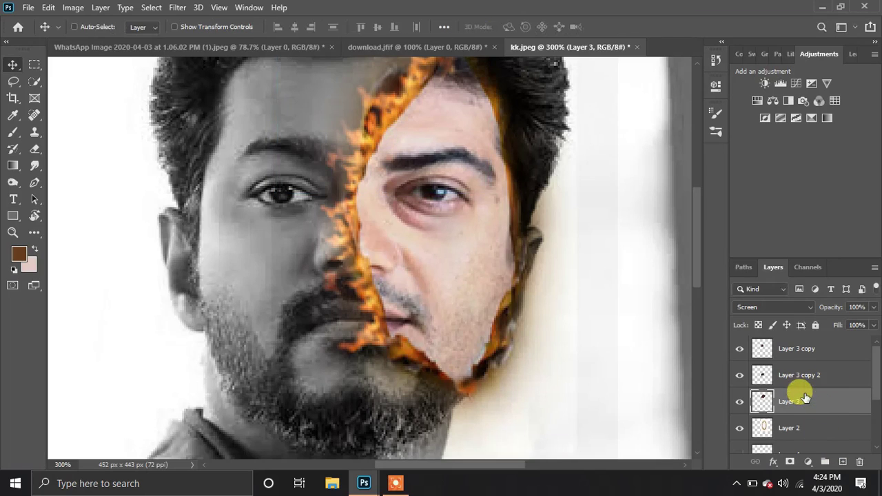
# Duplicate Layer 3, rotate the copy about -88°, and place its flames along the hole's lower edge at the chin
pyautogui.hotkey('ctrl', 'j')
pyautogui.moveTo(389, 113); pyautogui.dragTo(404, 338)
pyautogui.hotkey('ctrl', 't')
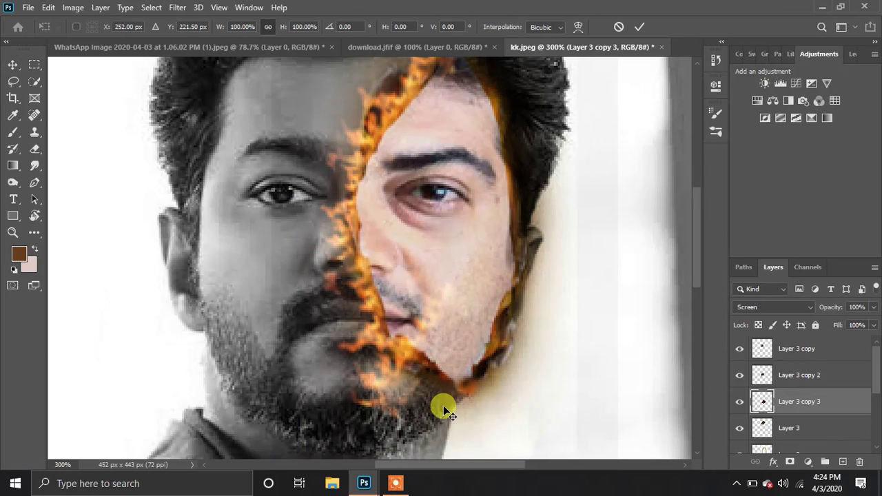
pyautogui.moveTo(536, 447); pyautogui.dragTo(492, 206)
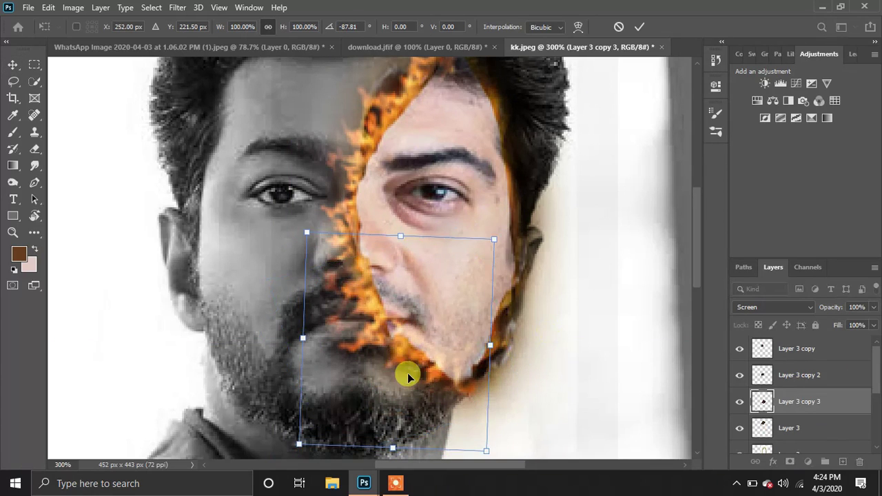
pyautogui.moveTo(407, 374); pyautogui.dragTo(438, 424)
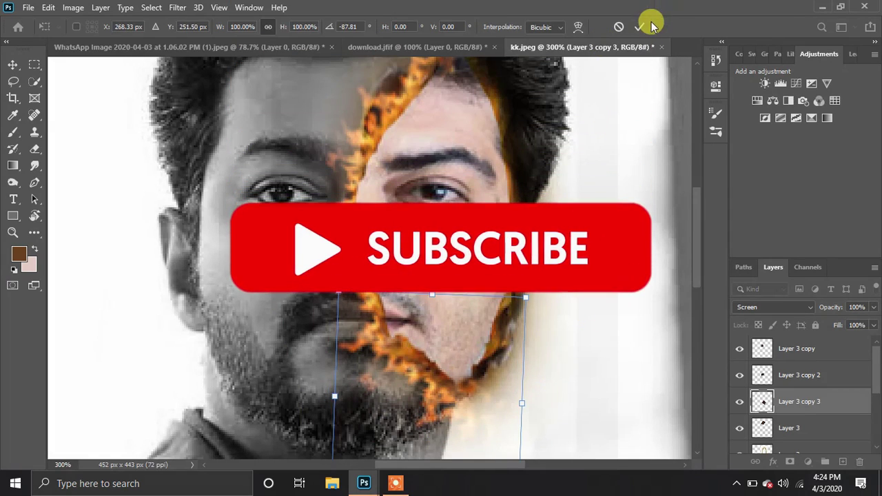
pyautogui.click(642, 27)
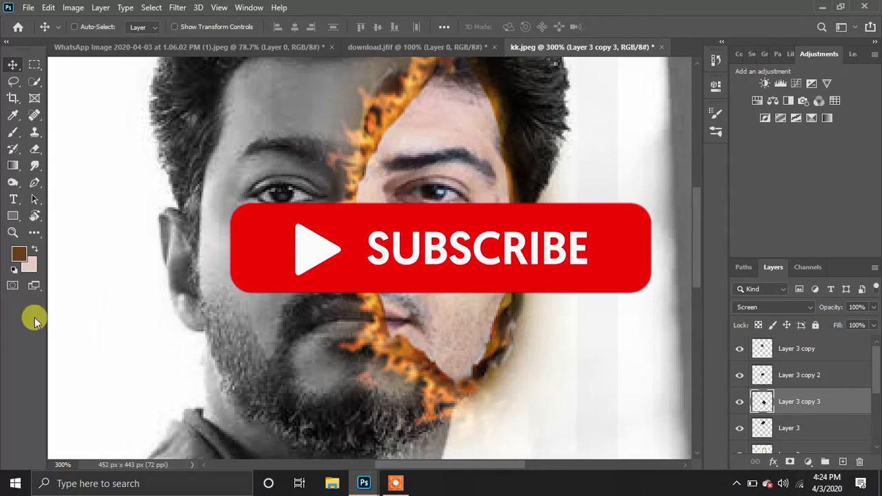
# Erase the chin flames that spill onto the white background, then duplicate the layer in place to intensify them
pyautogui.click(35, 148)
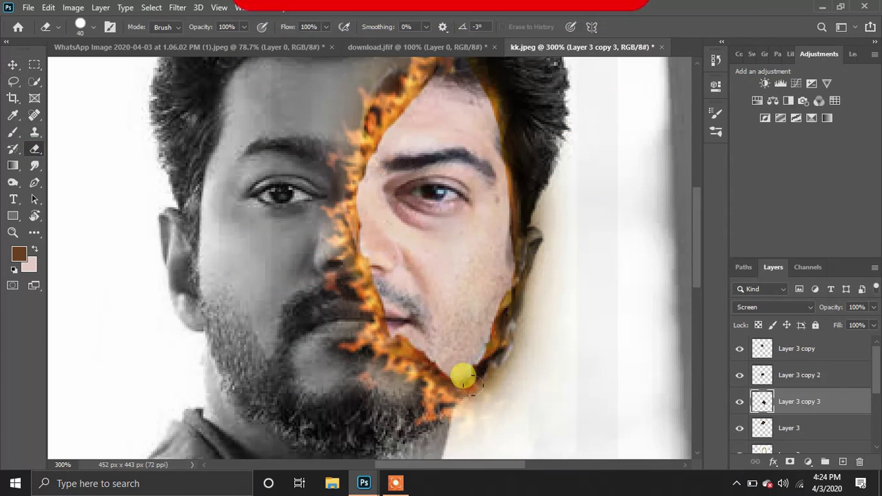
pyautogui.click(10, 65)
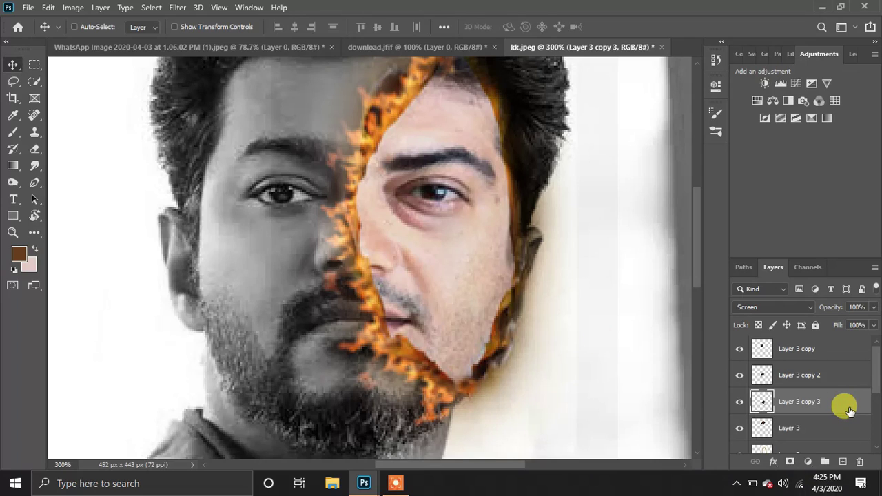
pyautogui.moveTo(427, 372)
pyautogui.mouseDown()
pyautogui.moveTo(383, 227)
pyautogui.moveTo(445, 346)
pyautogui.moveTo(436, 376)
pyautogui.mouseUp()
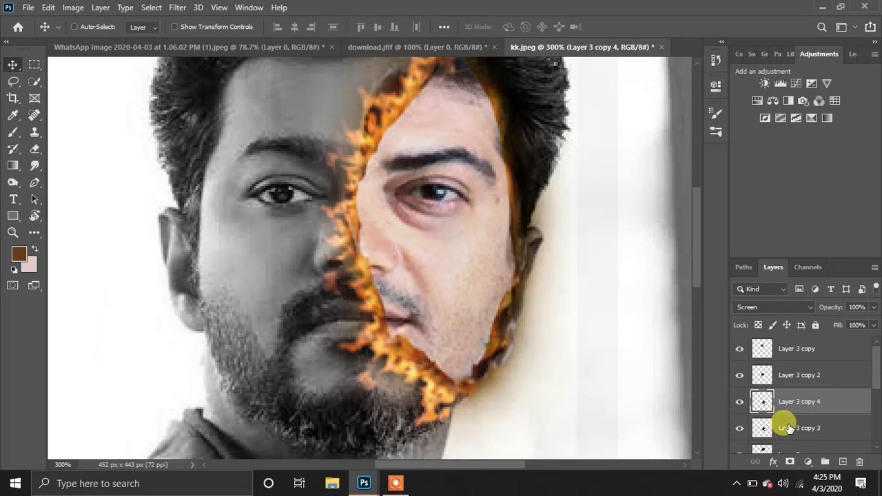
# Duplicate Layer 3 in place to intensify the flames along the hole's upper edge
pyautogui.scroll(-3, 791, 406)
pyautogui.scroll(1, 795, 350)
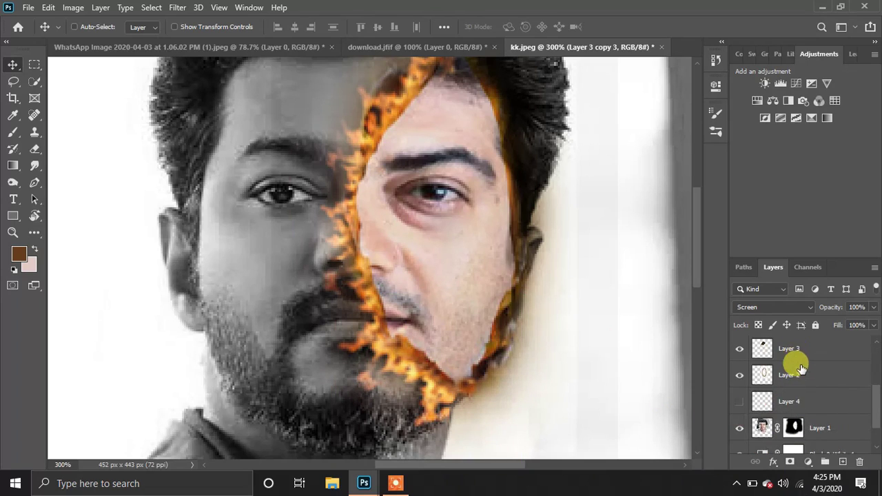
pyautogui.click(796, 350)
pyautogui.moveTo(449, 126); pyautogui.dragTo(449, 122)
# Duplicate the upper flames again, rotate the copy to about 176°, and place it along the hole's edge beside the jaw
pyautogui.moveTo(400, 101); pyautogui.dragTo(468, 276)
pyautogui.press('ctrl')
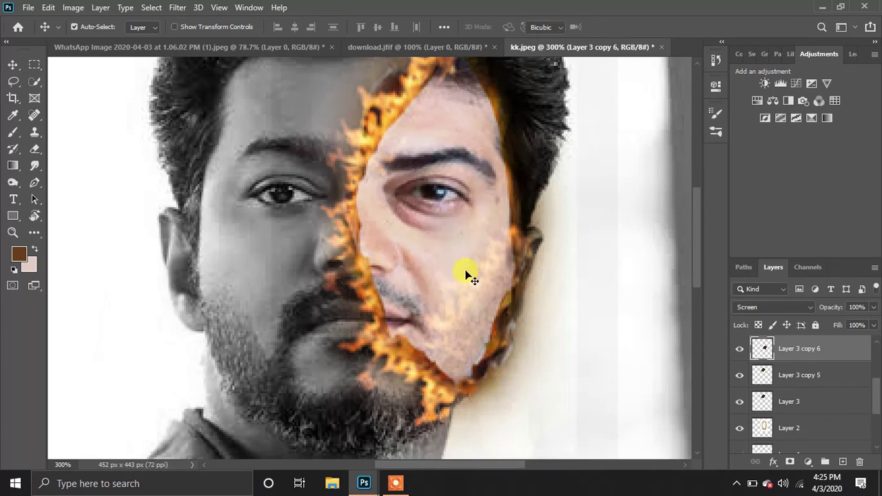
pyautogui.hotkey('ctrl', 't')
pyautogui.moveTo(579, 262); pyautogui.dragTo(359, 189)
pyautogui.moveTo(482, 270); pyautogui.dragTo(537, 314)
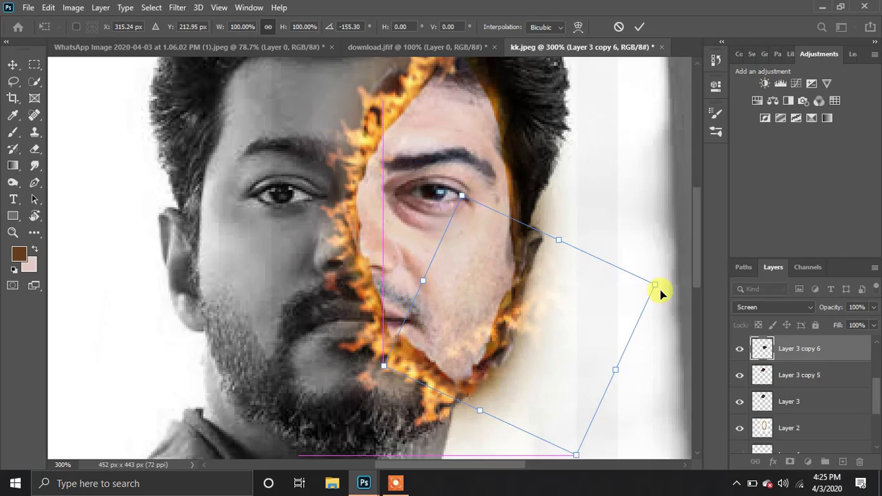
pyautogui.moveTo(669, 262); pyautogui.dragTo(610, 213)
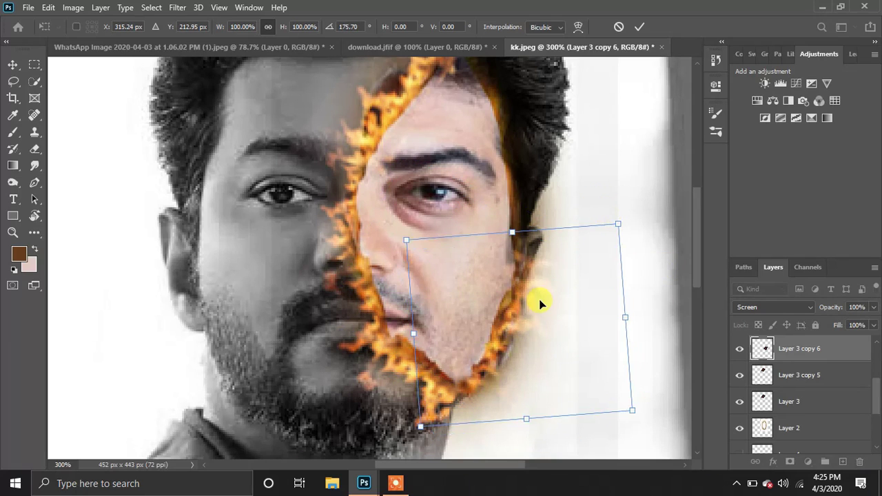
pyautogui.moveTo(539, 299); pyautogui.dragTo(529, 319)
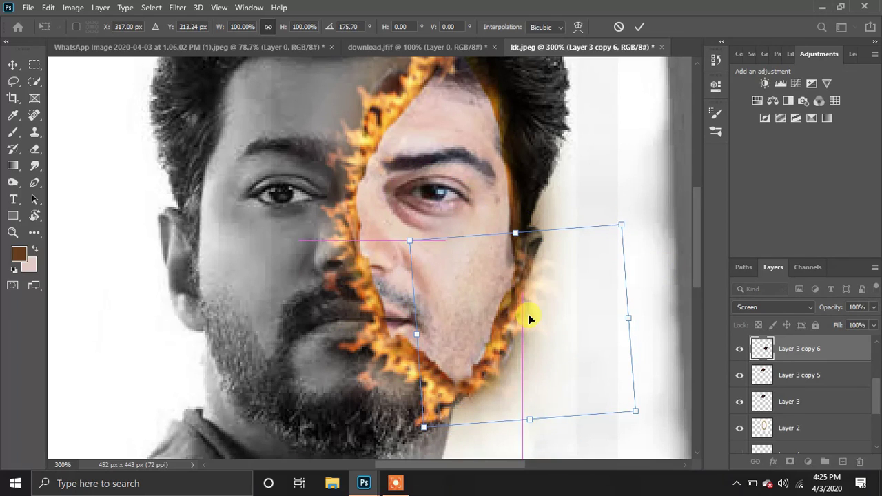
pyautogui.click(639, 26)
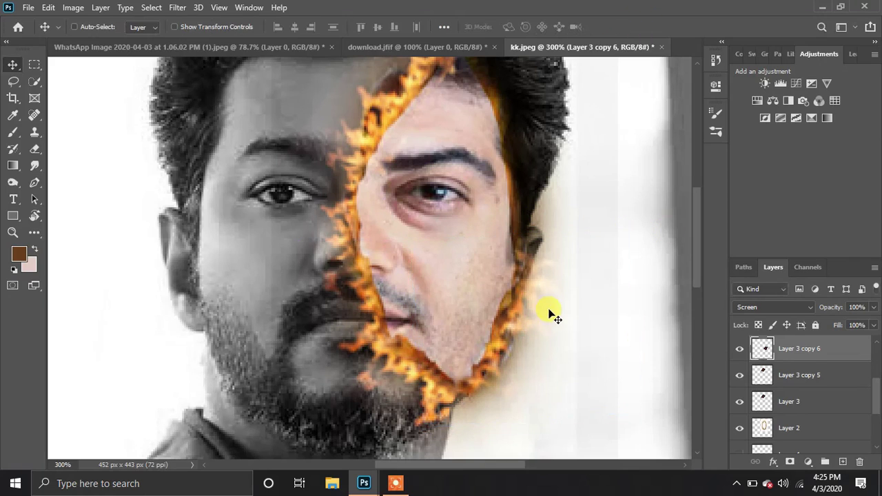
# Add two more flame copies, one rotated to about -47° at the hole's forehead edge and one along the edge near the ear
pyautogui.press('ctrl')
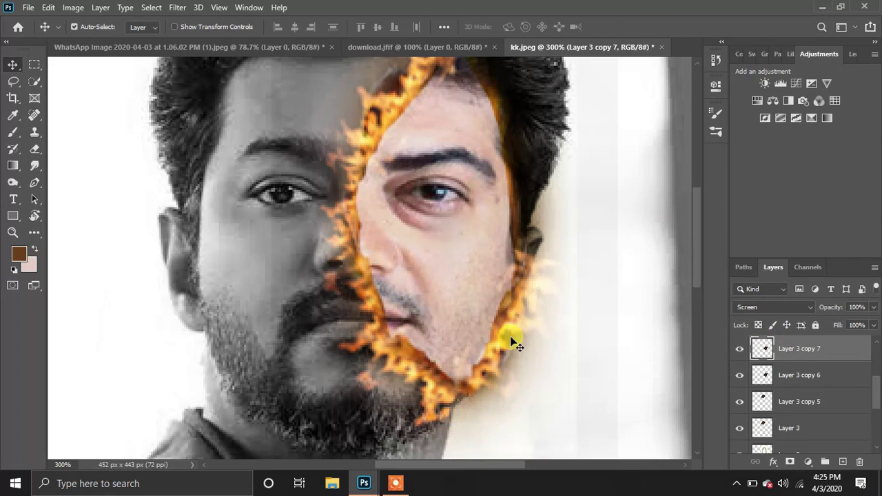
pyautogui.moveTo(508, 338); pyautogui.dragTo(532, 290)
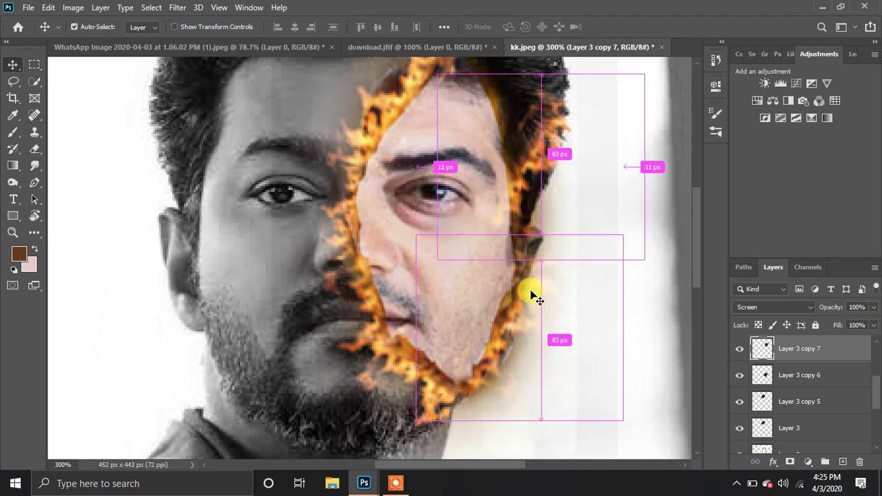
pyautogui.hotkey('ctrl', 't')
pyautogui.moveTo(453, 281); pyautogui.dragTo(567, 290)
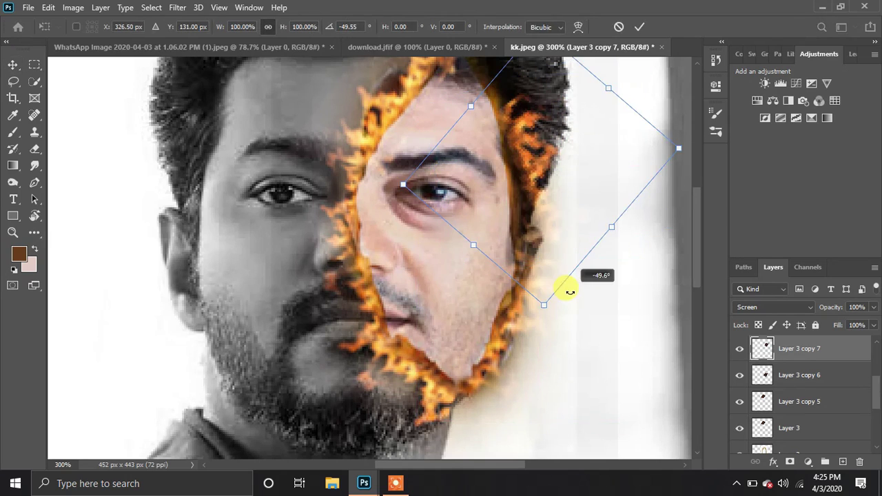
pyautogui.moveTo(484, 177); pyautogui.dragTo(489, 152)
pyautogui.scroll(1, 584, 217)
pyautogui.scroll(4, 583, 218)
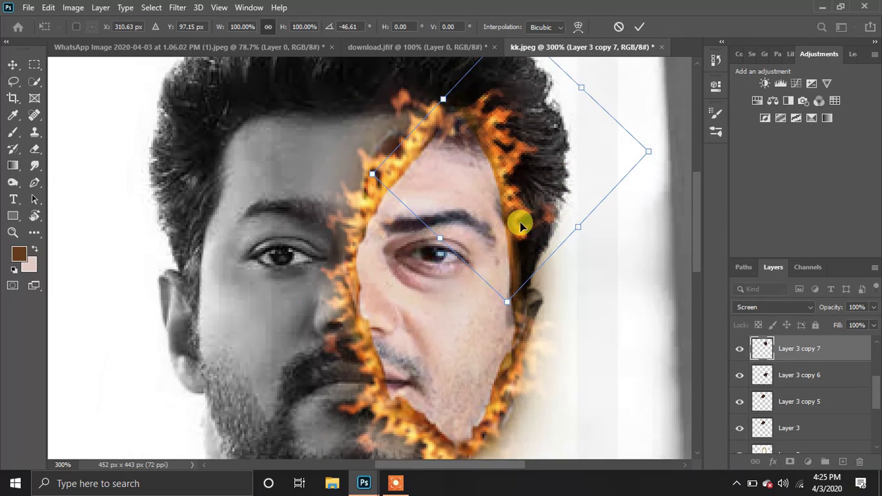
pyautogui.moveTo(517, 223); pyautogui.dragTo(518, 260)
pyautogui.click(640, 28)
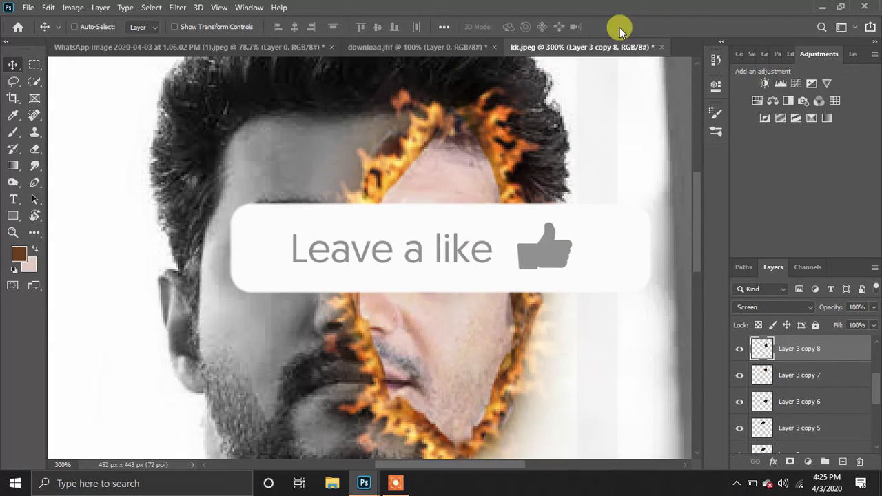
# Fit the whole composite in view, then examine the vertical flame image and the composite's lower layers
pyautogui.press('z')
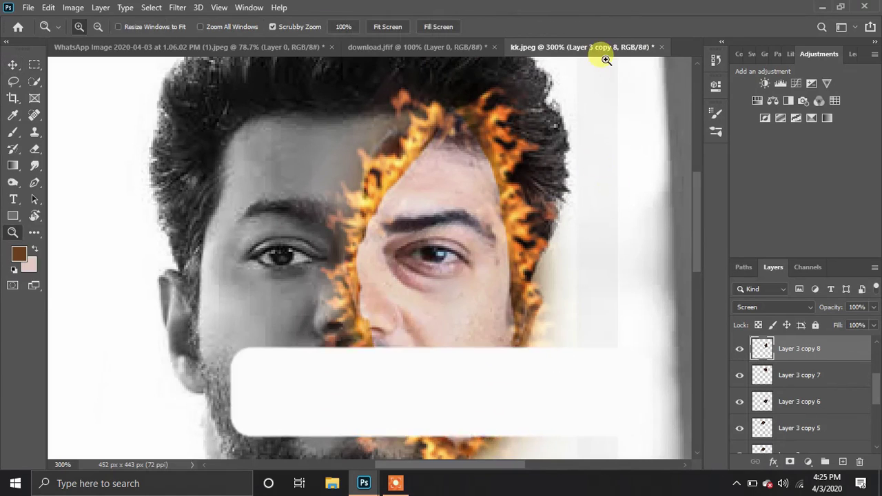
pyautogui.click(645, 235)
pyautogui.click(394, 27)
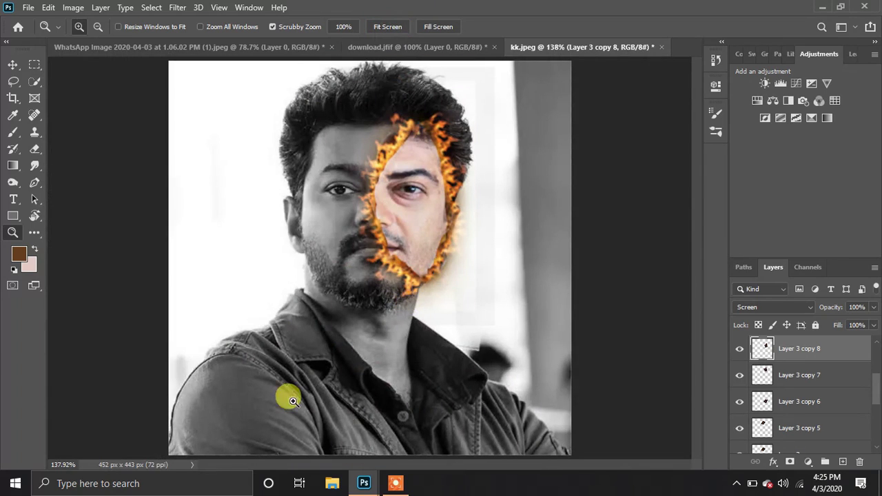
pyautogui.moveTo(364, 483)
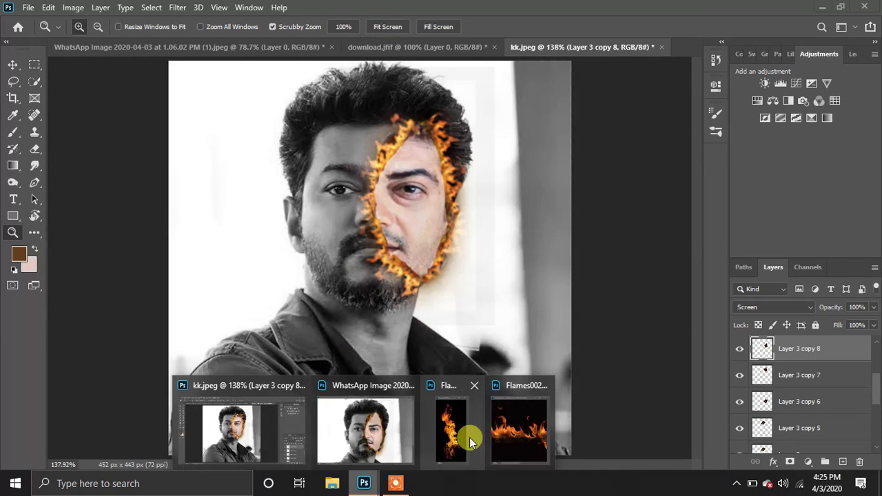
pyautogui.click(469, 437)
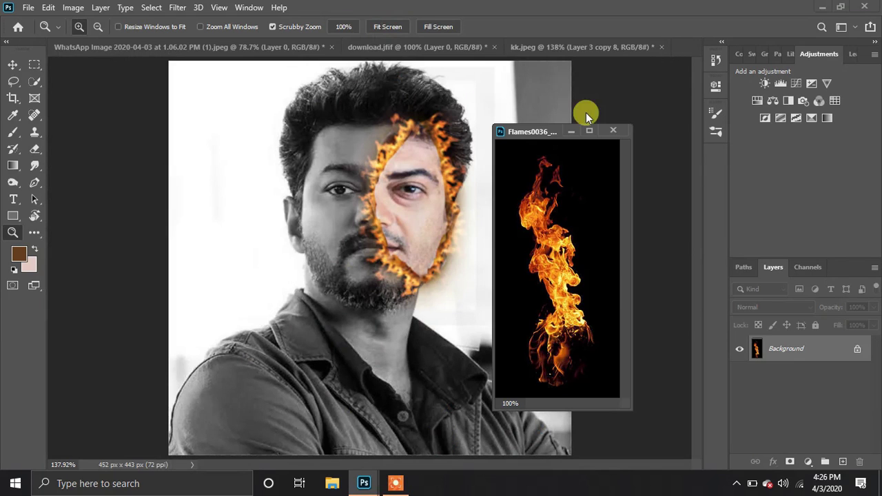
pyautogui.click(571, 130)
pyautogui.scroll(1, 758, 389)
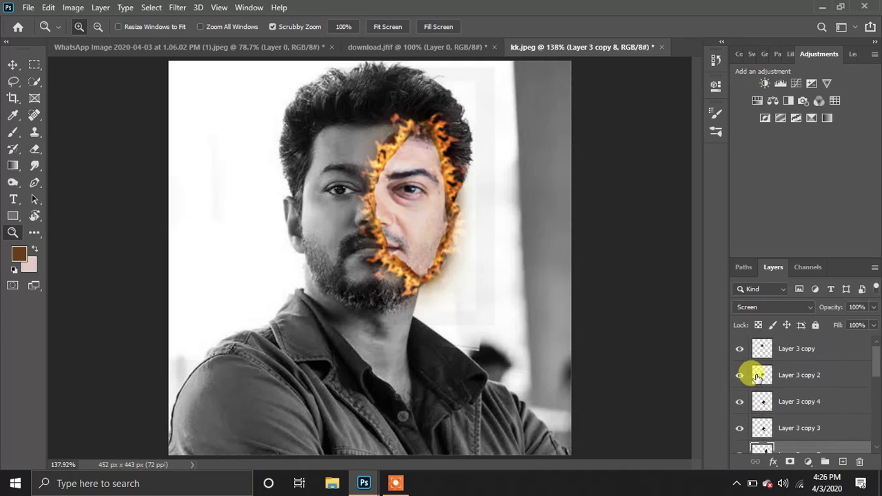
pyautogui.scroll(-5, 757, 375)
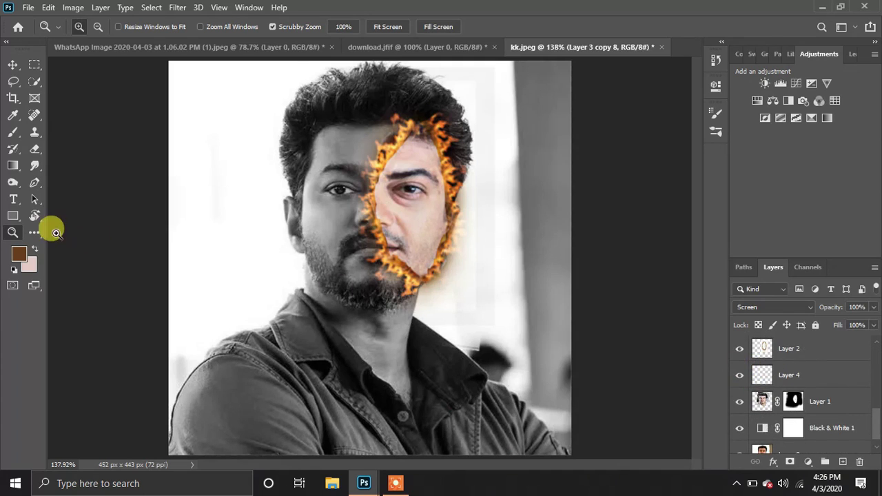
pyautogui.hotkey('ctrl', '+')
pyautogui.click(13, 64)
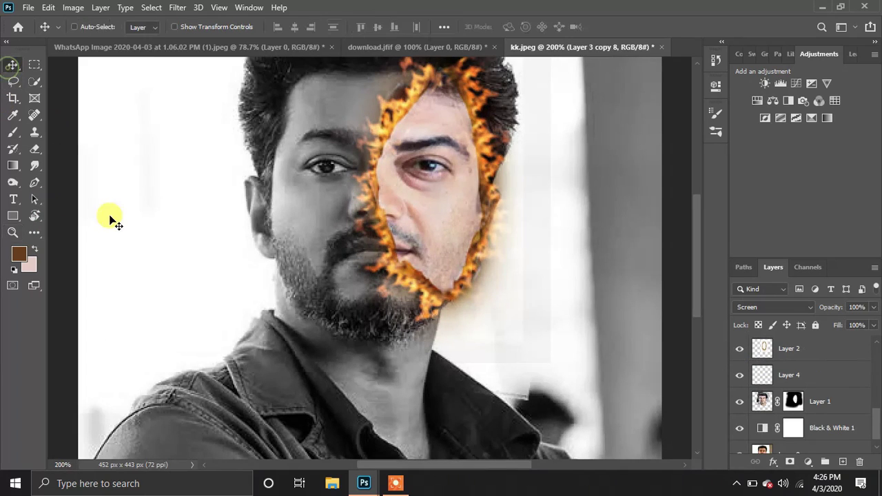
pyautogui.moveTo(112, 221); pyautogui.dragTo(1, 236)
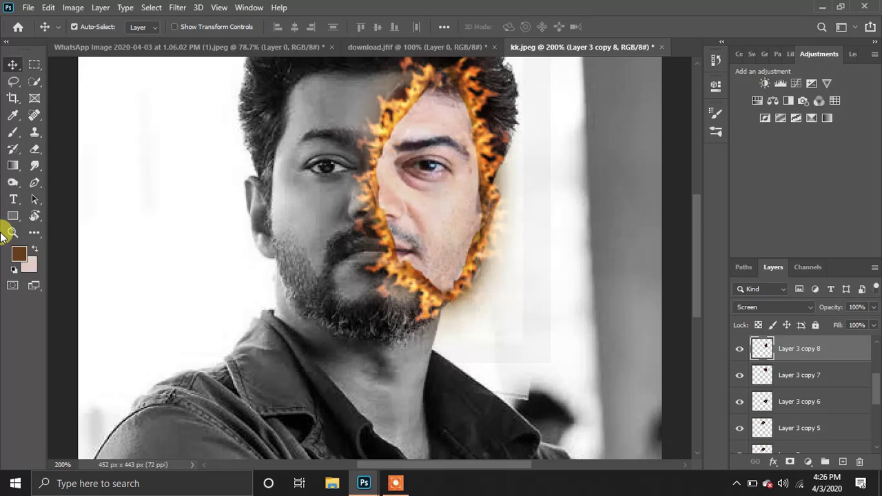
pyautogui.scroll(-4, 781, 406)
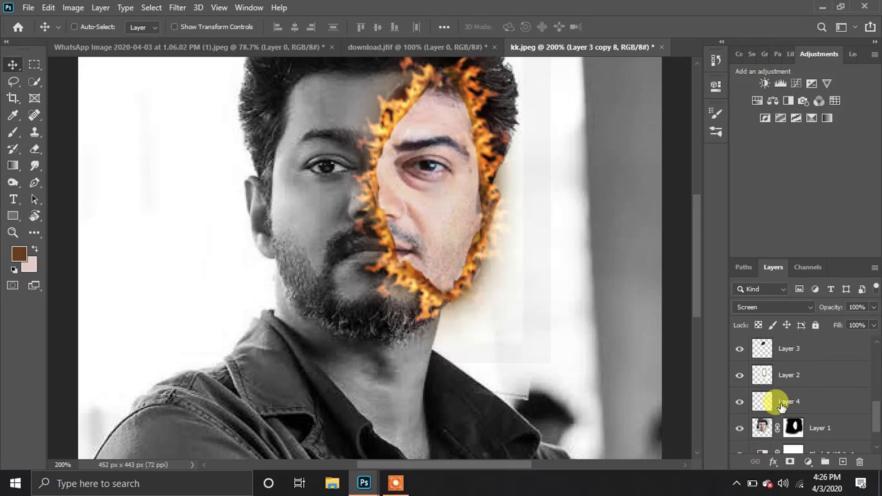
pyautogui.click(786, 351)
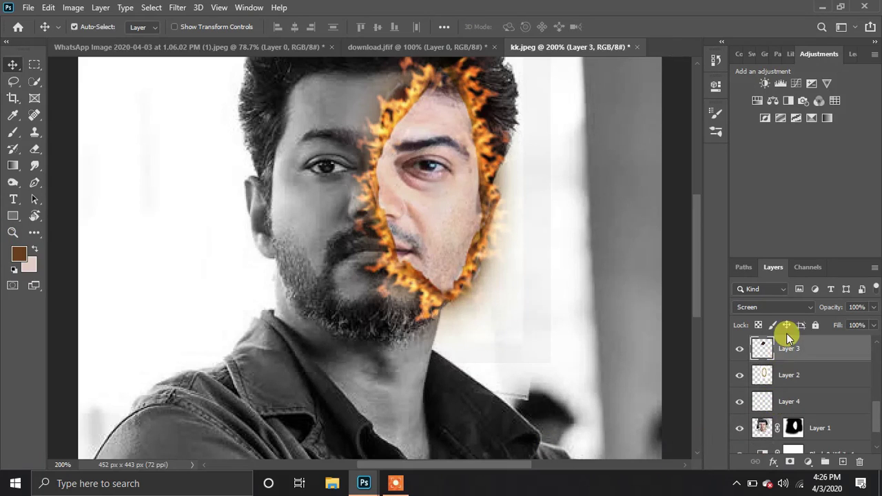
pyautogui.hotkey('ctrl', 't')
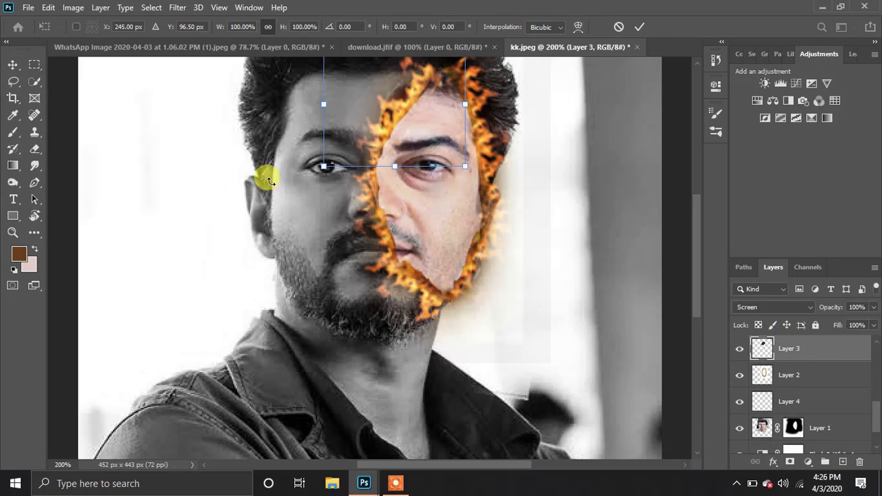
# Nudge the off-canvas Layer 4 toward the image with Free Transform, then delete that layer
pyautogui.click(792, 405)
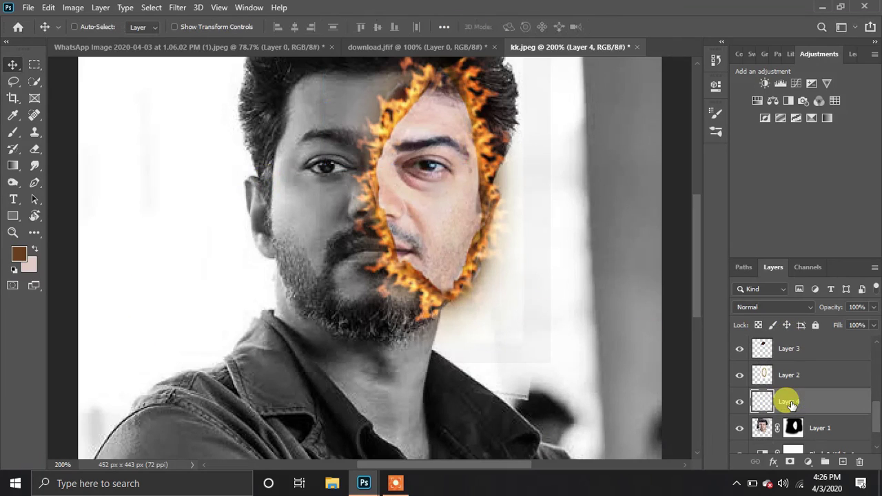
pyautogui.hotkey('ctrl', 't')
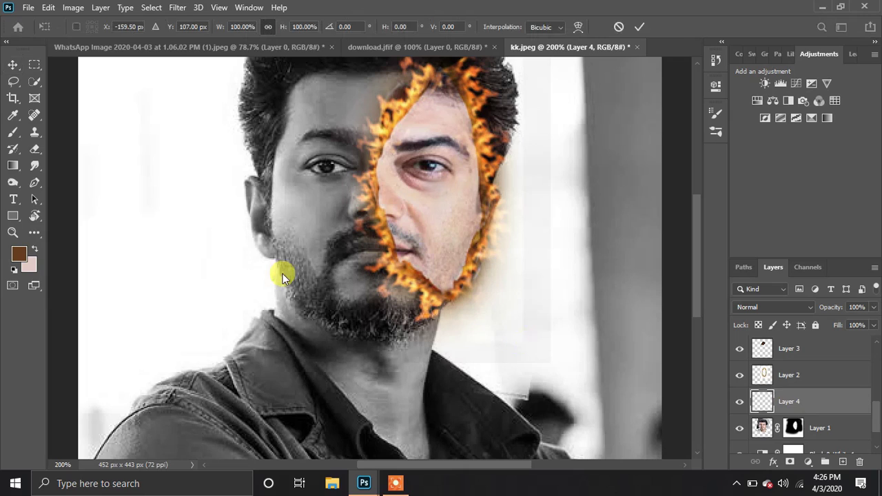
pyautogui.press('Right')
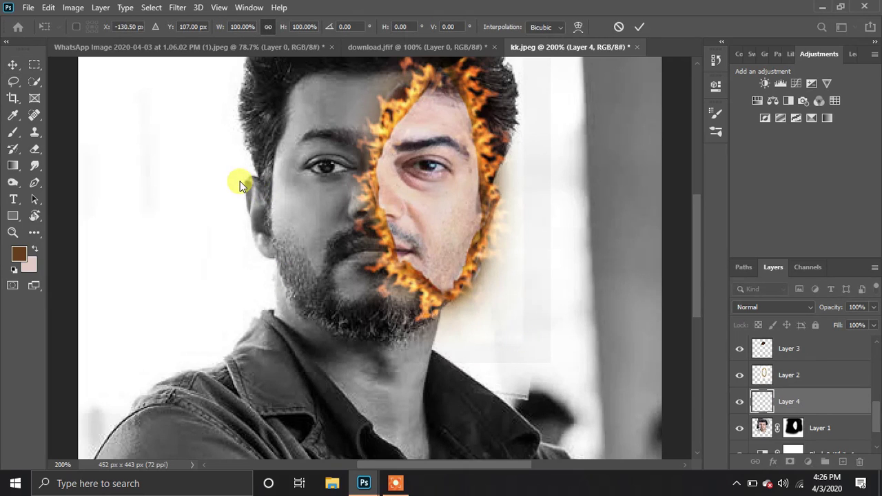
pyautogui.press('Right')
pyautogui.press('Right')
pyautogui.press('Right')
pyautogui.press('Right')
pyautogui.press('Right')
pyautogui.press('Right')
pyautogui.press('Right')
pyautogui.press('Right')
pyautogui.press('Right')
pyautogui.press('Right')
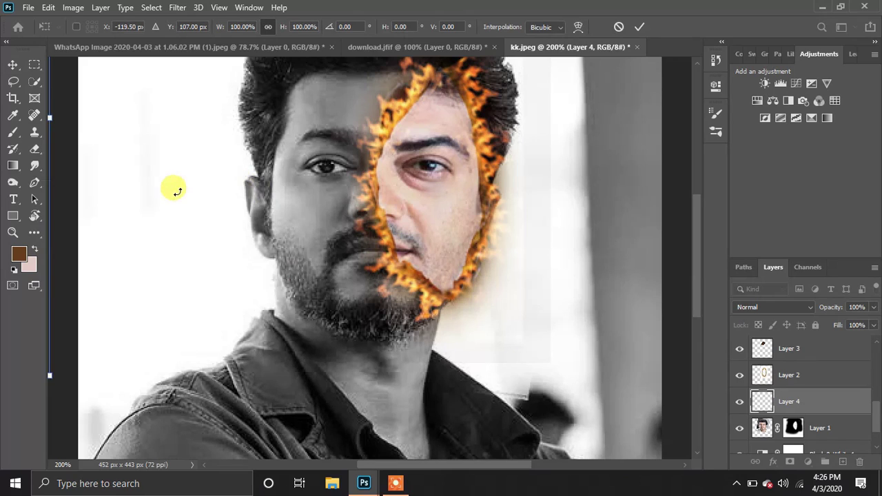
pyautogui.scroll(4, 870, 403)
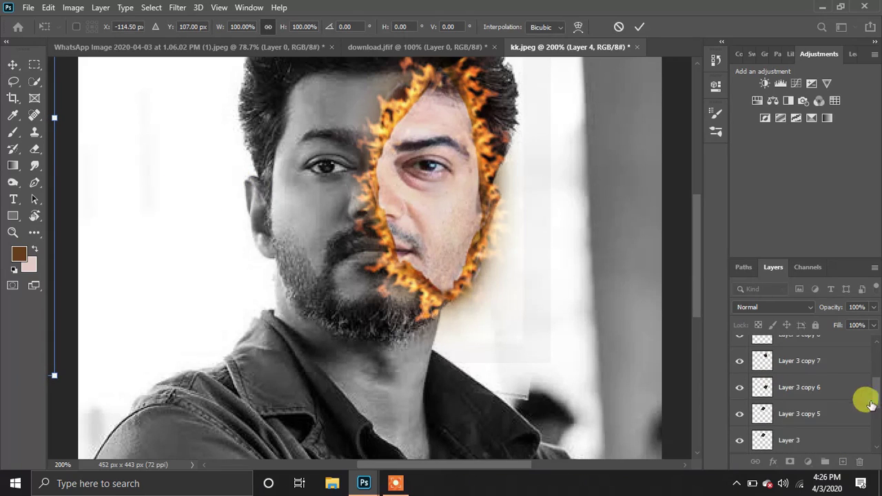
pyautogui.scroll(-3, 815, 375)
pyautogui.press('Return')
pyautogui.press('Delete')
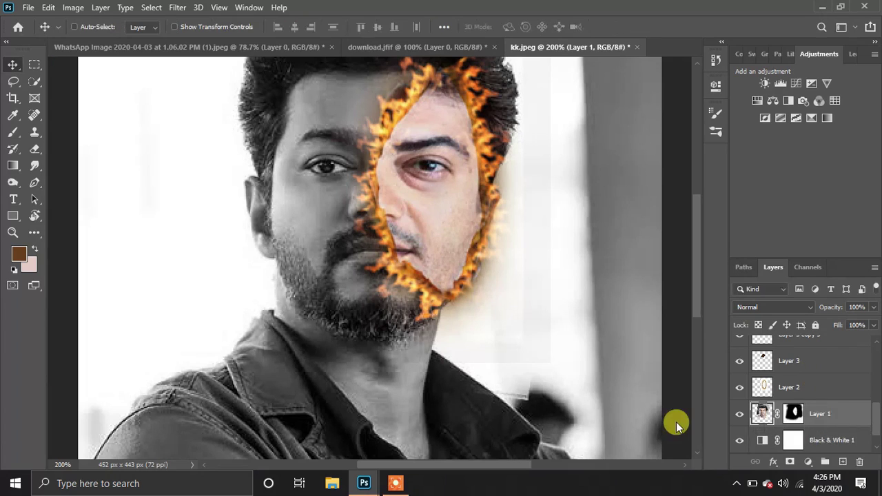
# Copy the vertical Flames0036 image into kk.jpeg as a new layer and scale it down to about 51%
pyautogui.click(365, 480)
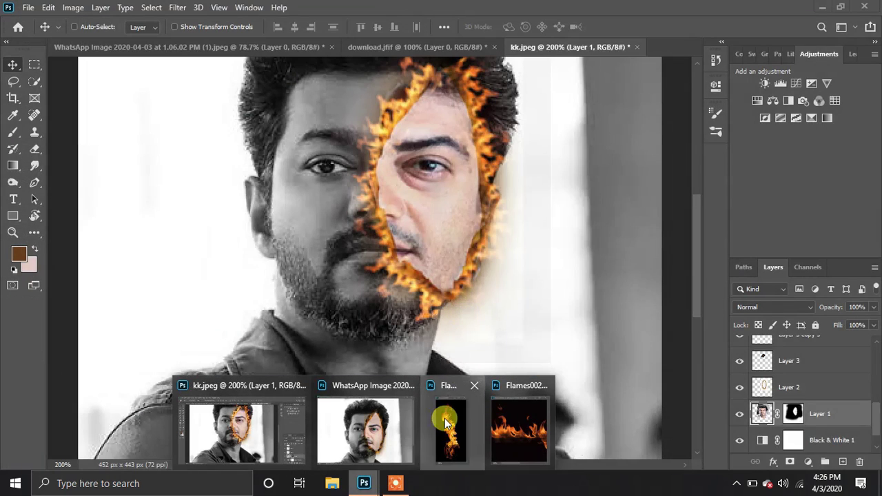
pyautogui.click(449, 431)
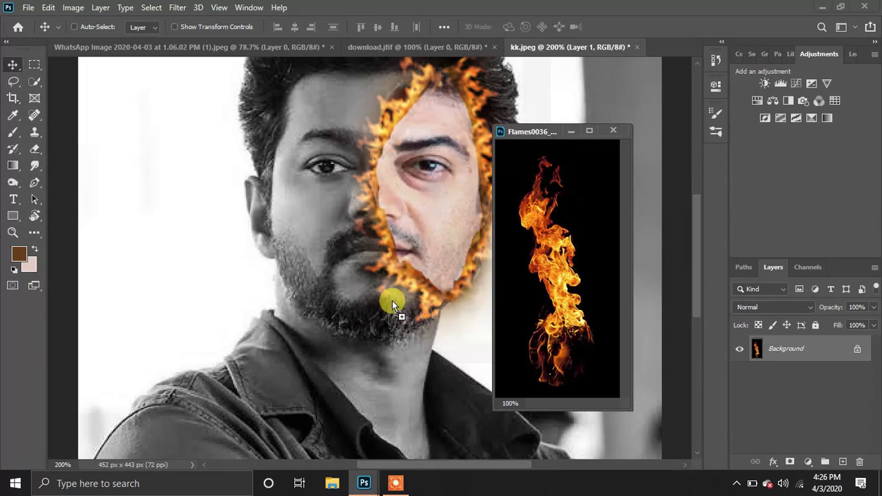
pyautogui.moveTo(392, 300); pyautogui.dragTo(292, 276)
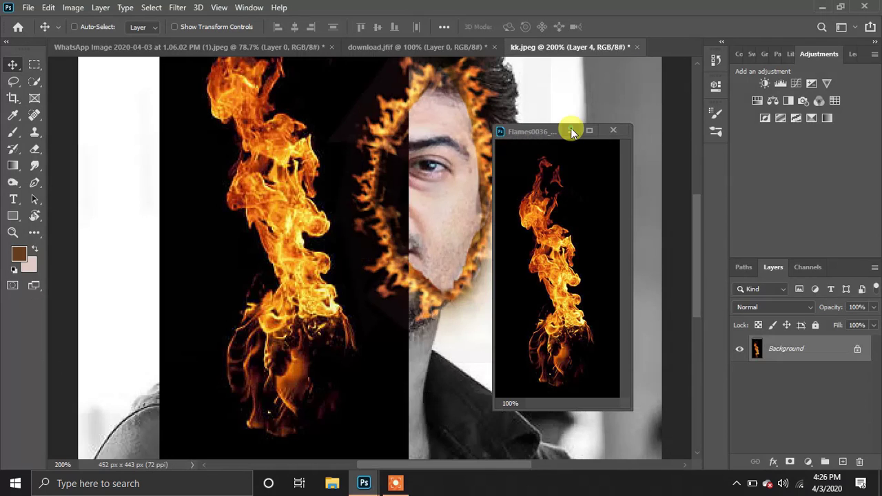
pyautogui.click(571, 131)
pyautogui.hotkey('ctrl', 't')
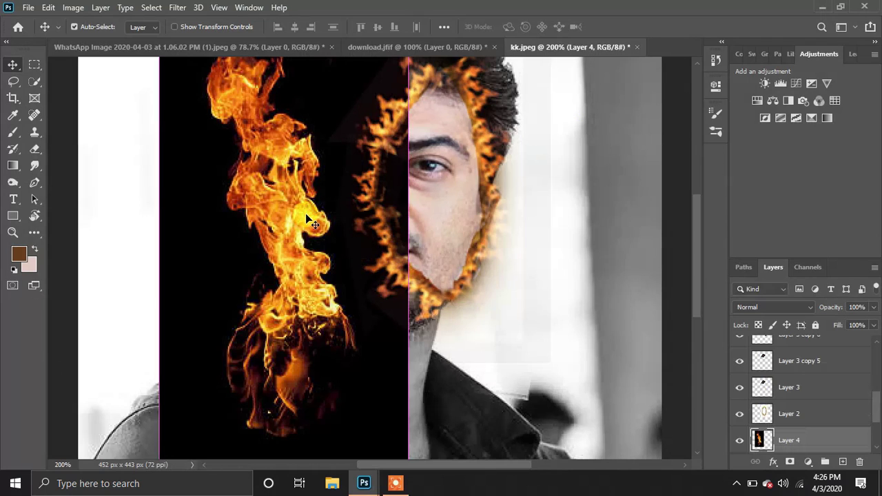
pyautogui.scroll(-2, 305, 213)
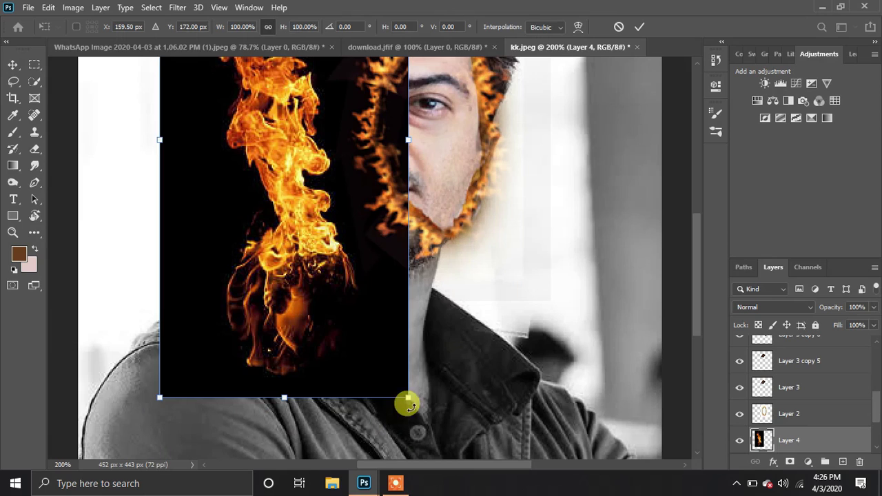
pyautogui.moveTo(408, 398); pyautogui.dragTo(220, 304)
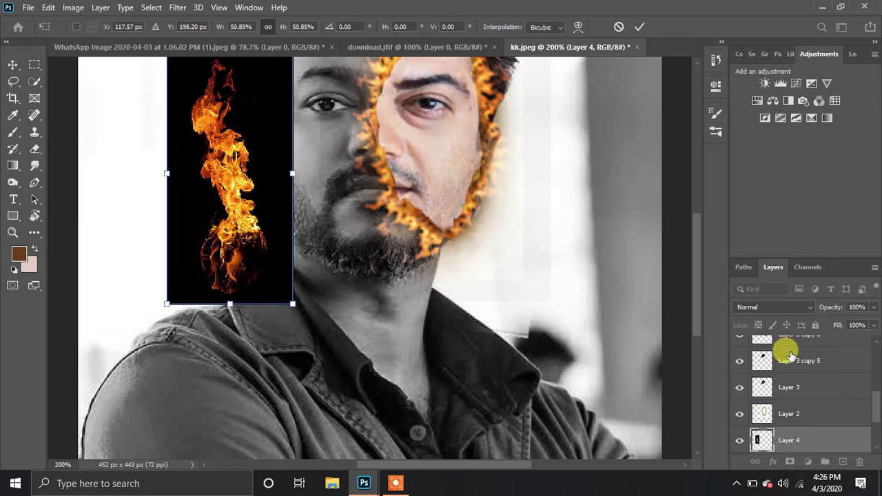
# Move the new flame layer to the top of the layer stack and set its blend mode to Screen
pyautogui.scroll(-2, 804, 382)
pyautogui.moveTo(836, 388); pyautogui.dragTo(817, 352)
pyautogui.click(788, 307)
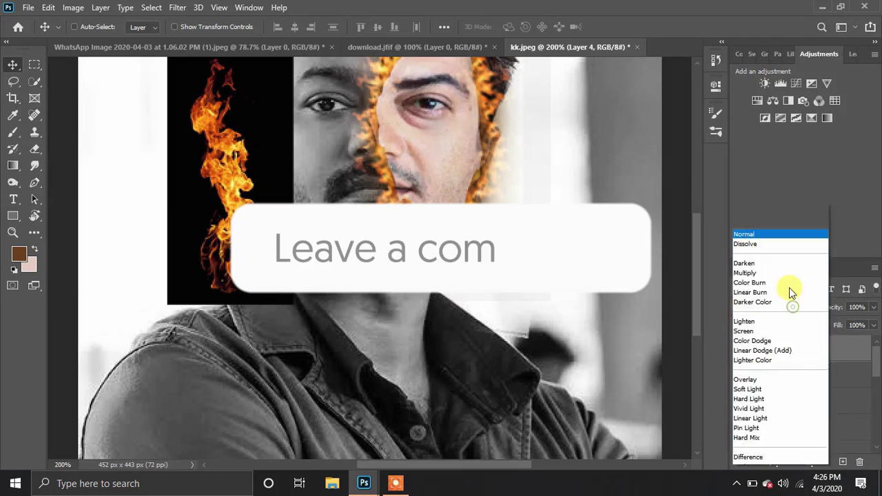
pyautogui.click(772, 255)
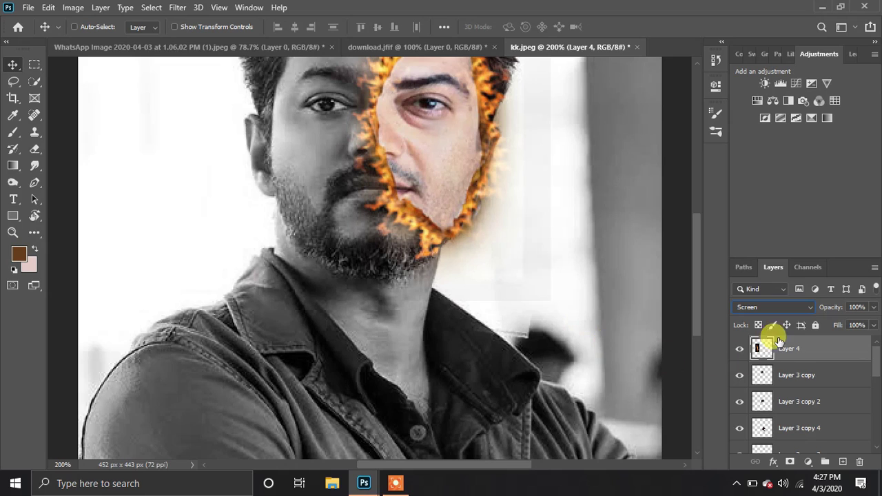
# Try other blend modes on the flame layer and return it to Normal
pyautogui.click(780, 307)
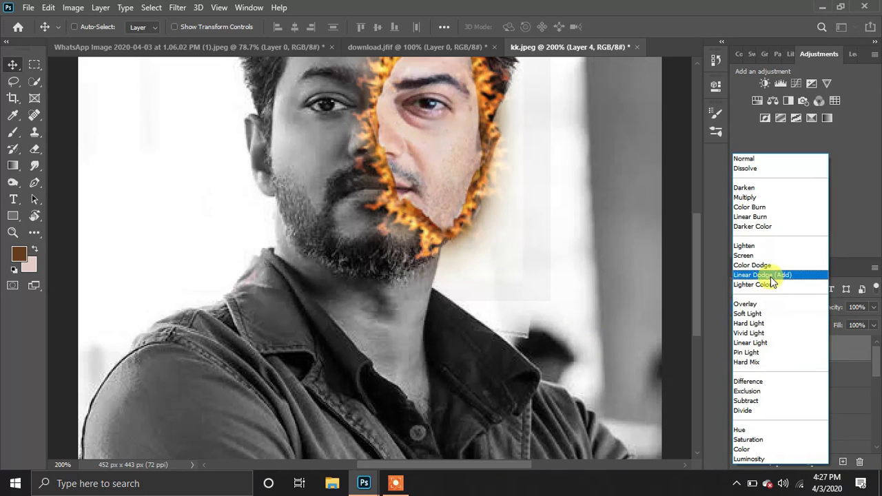
pyautogui.press('Escape')
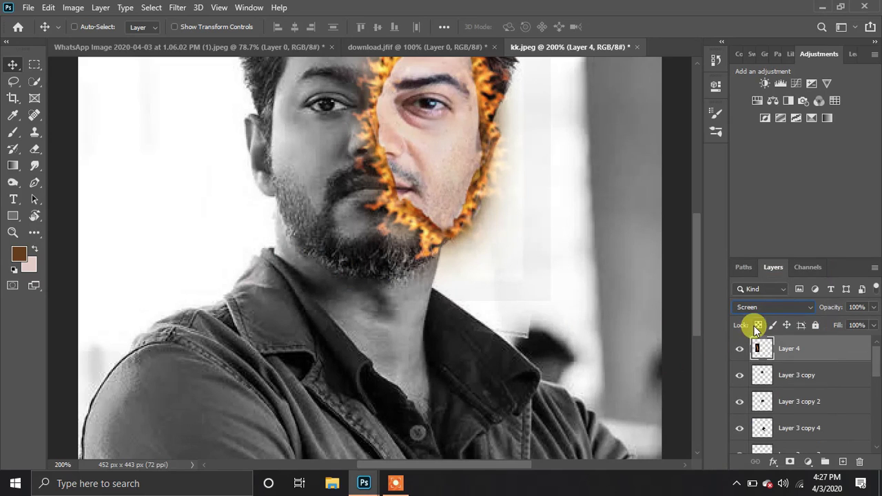
pyautogui.press('Down')
pyautogui.press('Down')
pyautogui.press('Down')
pyautogui.press('Down')
pyautogui.press('Down')
pyautogui.press('Down')
pyautogui.press('Down')
pyautogui.press('Up')
pyautogui.press('Up')
pyautogui.press('Up')
pyautogui.press('Up')
pyautogui.press('Up')
pyautogui.press('Up')
pyautogui.press('Up')
pyautogui.press('Up')
pyautogui.press('Up')
pyautogui.press('Up')
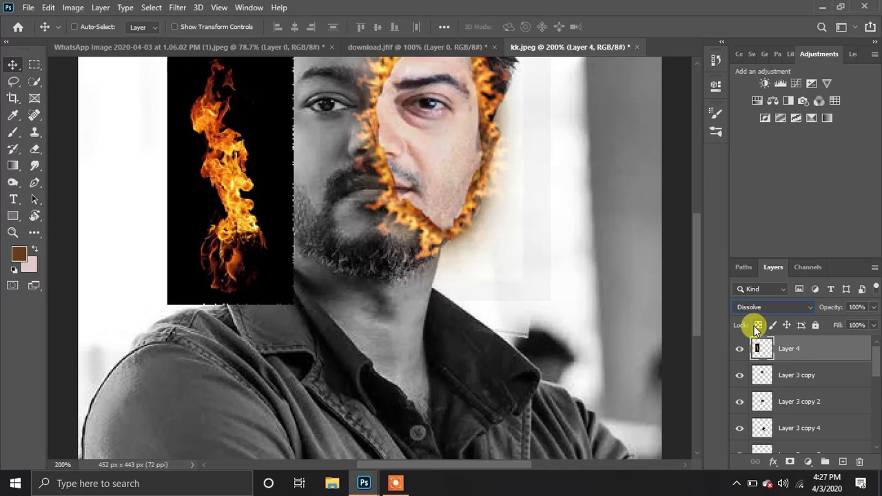
pyautogui.press('Up')
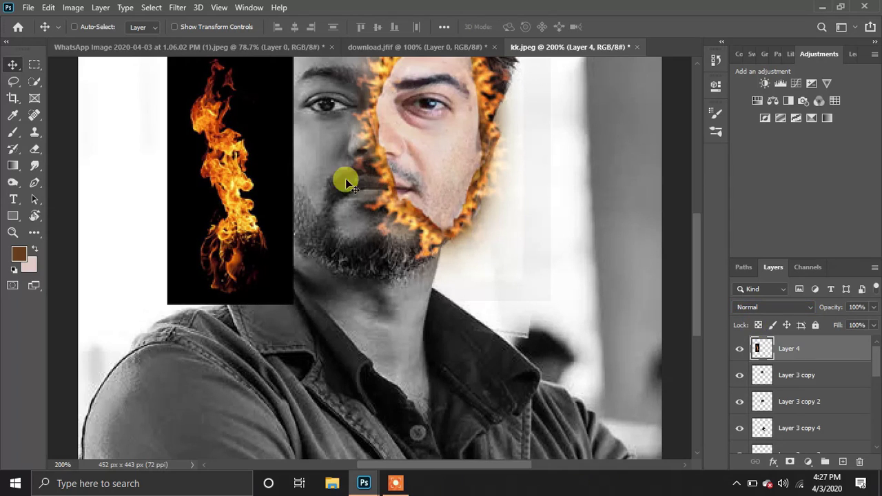
# Move the vertical flame over the mouth and chin and set its layer's blend mode to Screen
pyautogui.moveTo(238, 204); pyautogui.dragTo(394, 219)
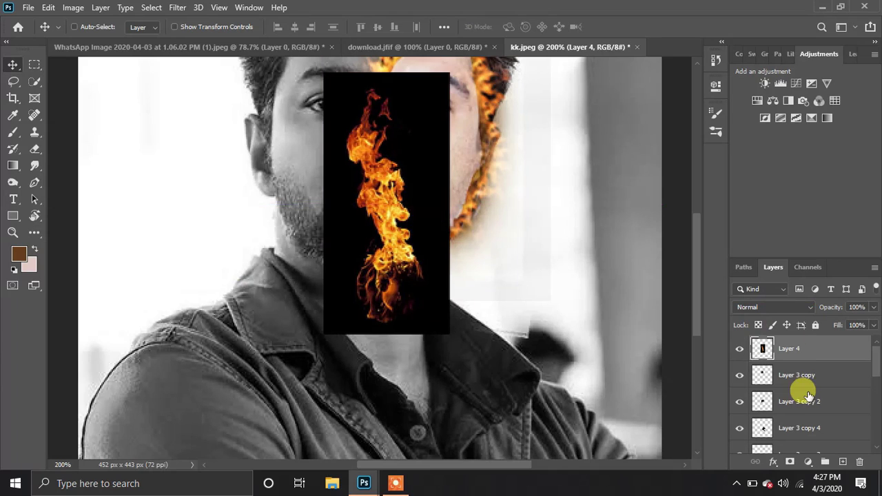
pyautogui.click(782, 308)
pyautogui.press('Up')
pyautogui.press('Up')
pyautogui.press('Up')
pyautogui.press('Up')
pyautogui.press('Up')
pyautogui.press('Up')
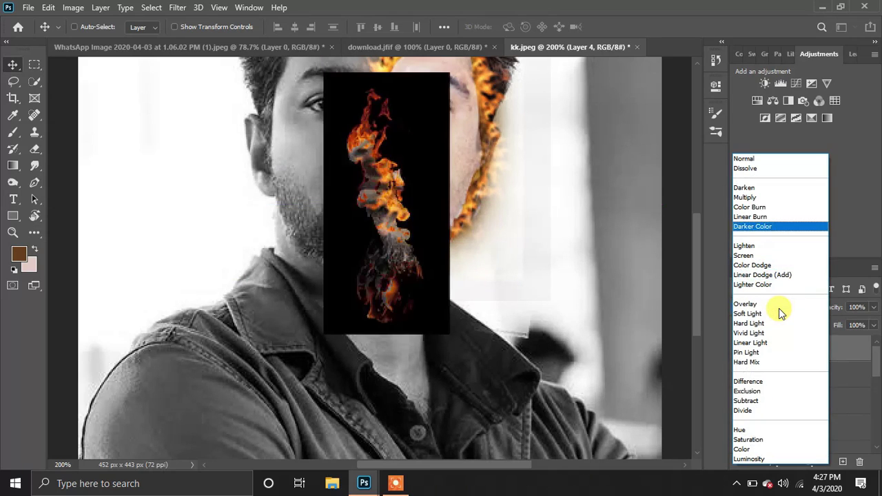
pyautogui.press('Down')
pyautogui.press('Down')
pyautogui.press('Up')
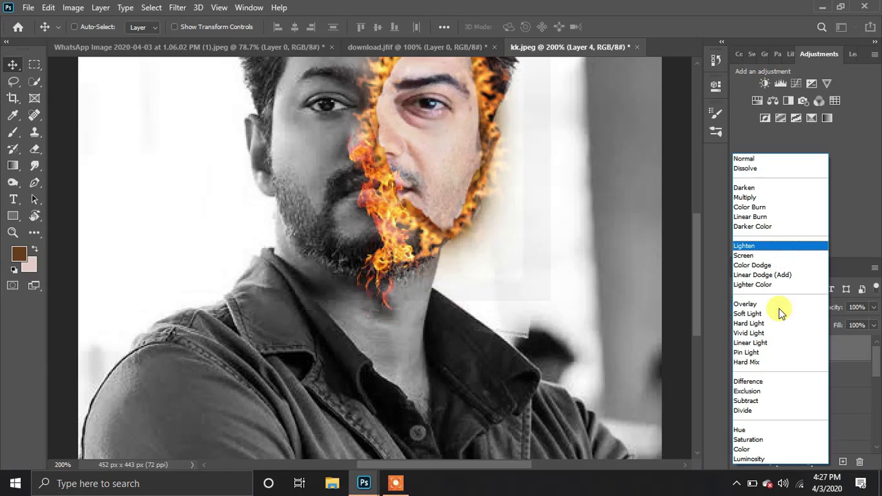
pyautogui.press('Down')
pyautogui.press('Return')
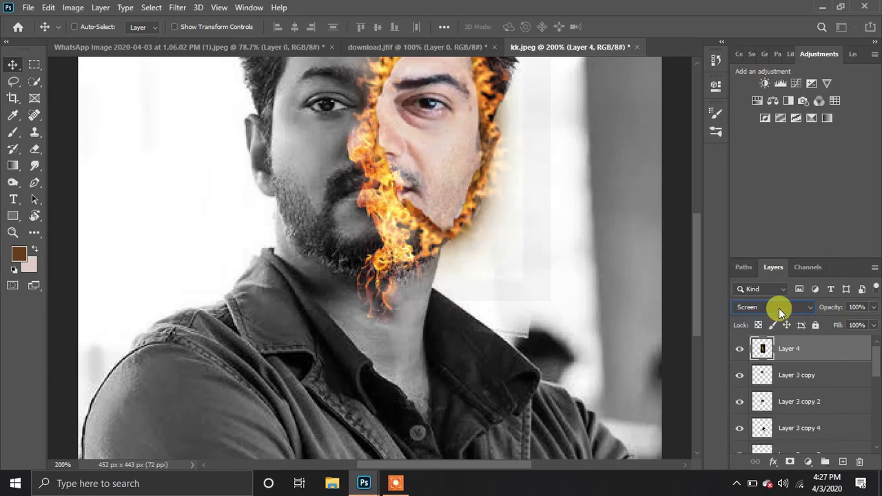
# Move the vertical flame off the chin onto the forehead beside the burning ring and erase its lower part
pyautogui.moveTo(378, 241)
pyautogui.mouseDown()
pyautogui.moveTo(280, 242)
pyautogui.moveTo(213, 271)
pyautogui.moveTo(291, 271)
pyautogui.moveTo(232, 203)
pyautogui.moveTo(296, 200)
pyautogui.mouseUp()
pyautogui.press('e')
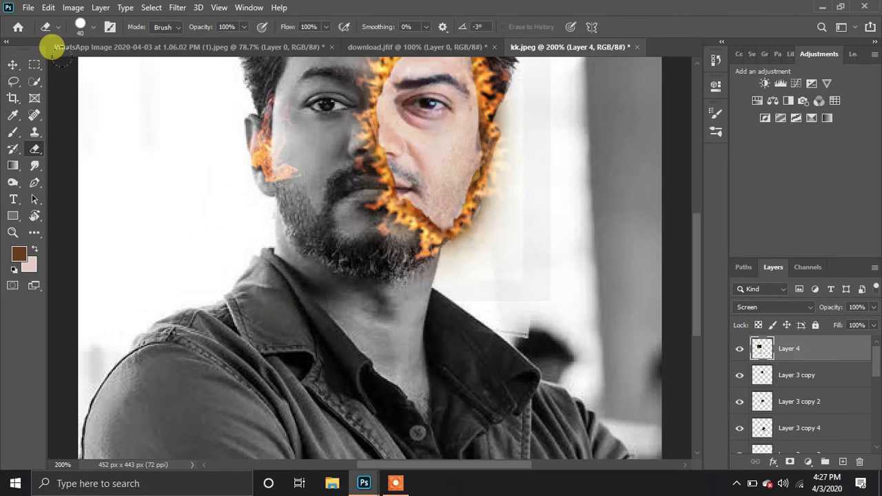
pyautogui.click(13, 64)
pyautogui.scroll(2, 305, 217)
pyautogui.scroll(2, 306, 220)
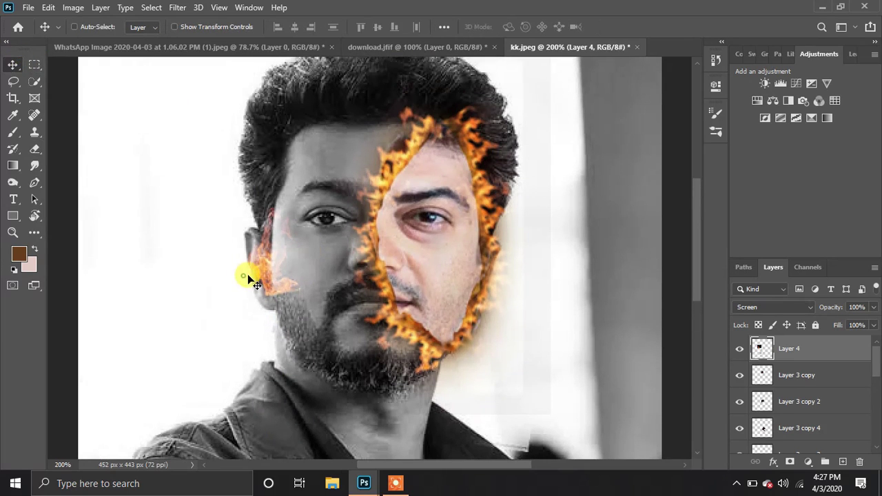
pyautogui.moveTo(265, 280); pyautogui.dragTo(352, 152)
pyautogui.click(35, 149)
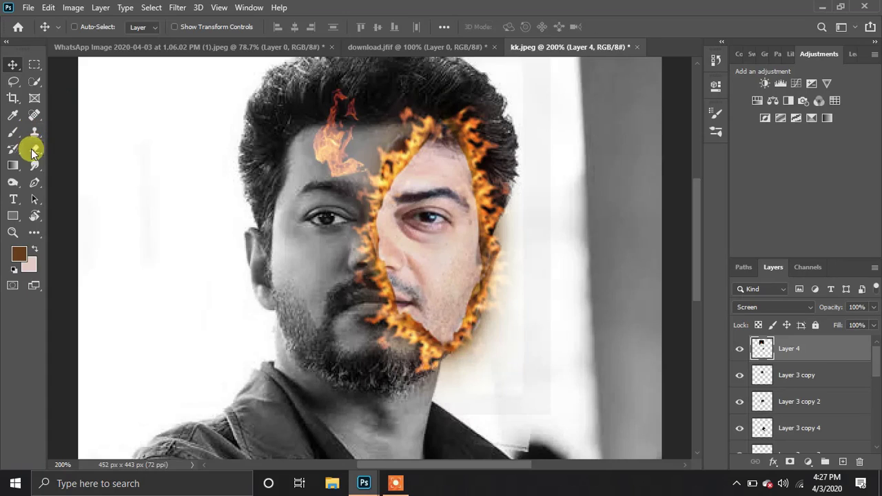
pyautogui.moveTo(331, 116)
pyautogui.mouseDown()
pyautogui.moveTo(335, 142)
pyautogui.moveTo(361, 169)
pyautogui.mouseUp()
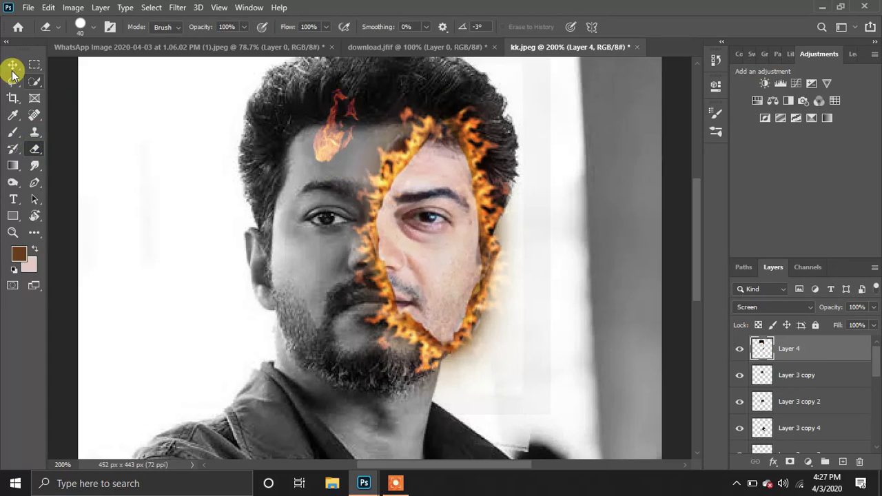
# Move the trimmed flame to the upper edge of the burning ring and rotate it slightly to follow the ring
pyautogui.click(12, 69)
pyautogui.moveTo(331, 117); pyautogui.dragTo(429, 89)
pyautogui.hotkey('ctrl', 't')
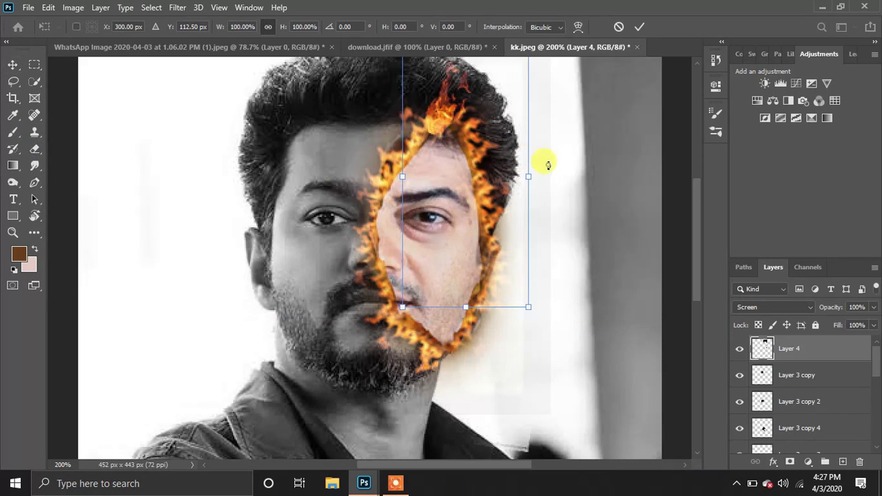
pyautogui.moveTo(548, 165); pyautogui.dragTo(488, 171)
pyautogui.click(638, 29)
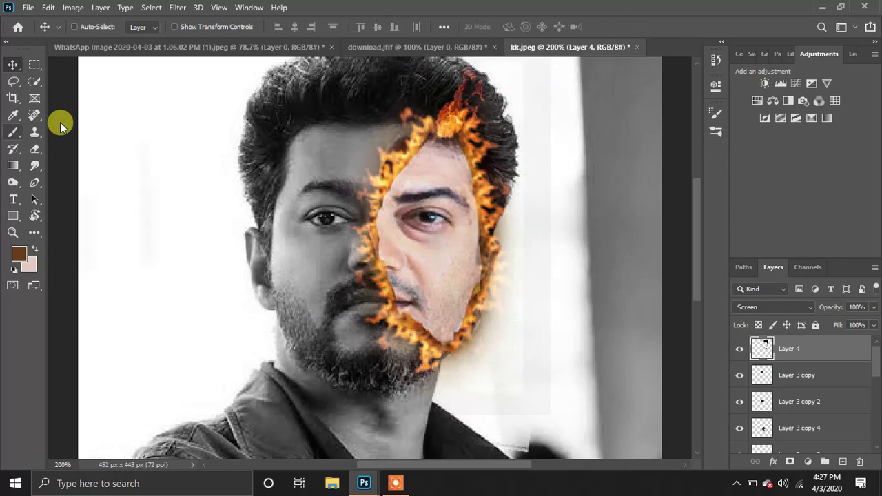
# Erase the stray tips of the flame above the ring with the Eraser at size 10
pyautogui.click(37, 149)
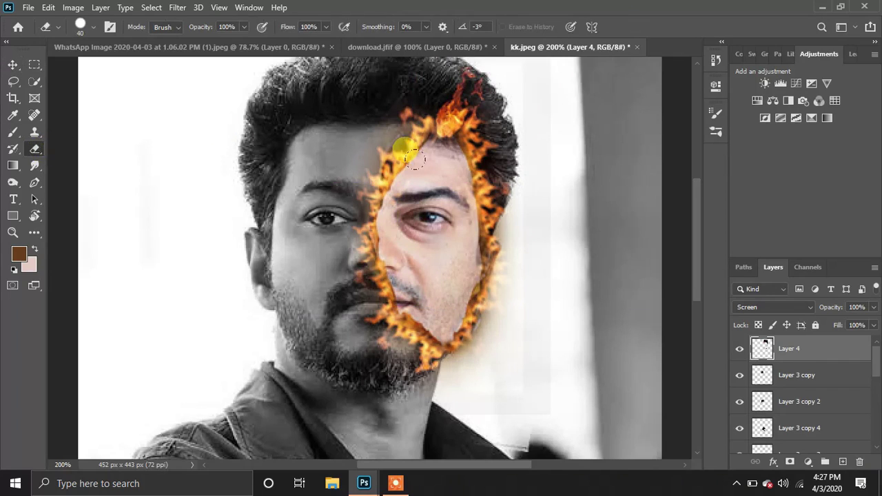
pyautogui.press('[')
pyautogui.press('[')
pyautogui.press('[')
pyautogui.moveTo(439, 150)
pyautogui.mouseDown()
pyautogui.moveTo(431, 135)
pyautogui.moveTo(467, 82)
pyautogui.moveTo(483, 96)
pyautogui.moveTo(484, 84)
pyautogui.moveTo(471, 95)
pyautogui.mouseUp()
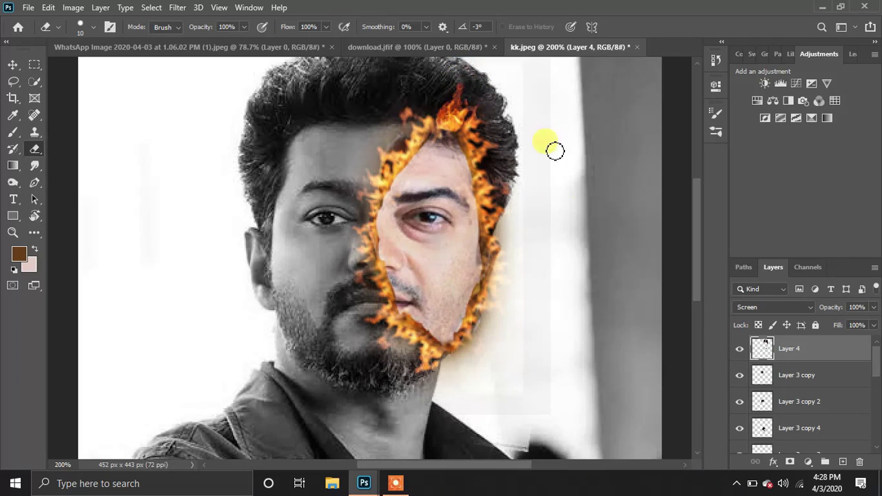
# Delete the vertical flame layer, Layer 4
pyautogui.moveTo(555, 151); pyautogui.dragTo(572, 218)
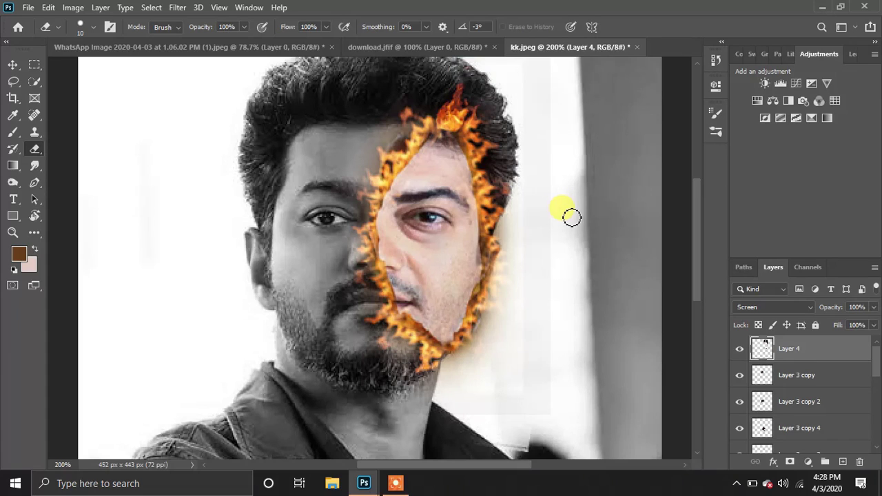
pyautogui.click(9, 66)
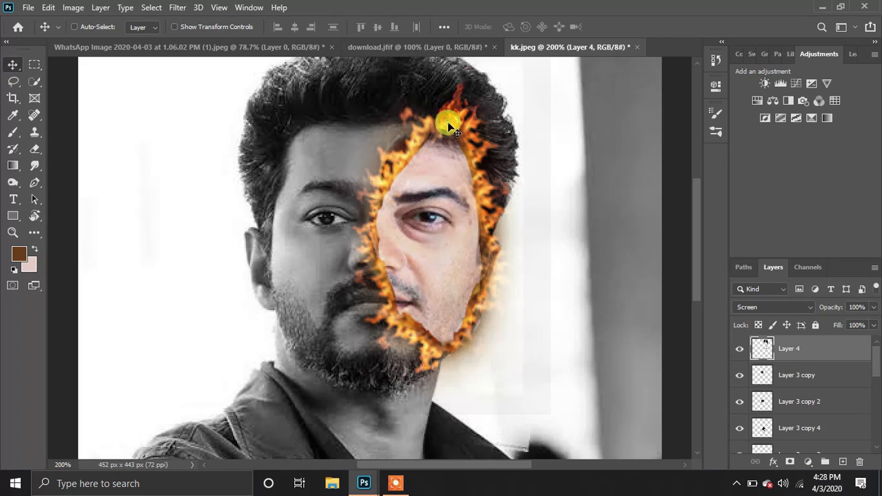
pyautogui.press('Delete')
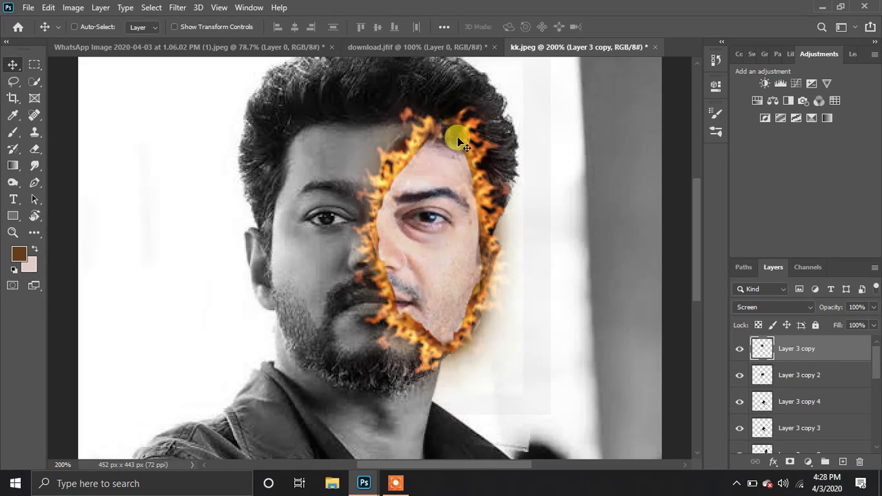
# Group Layer 3 and all its flame copies into a group named fire
pyautogui.scroll(-3, 793, 375)
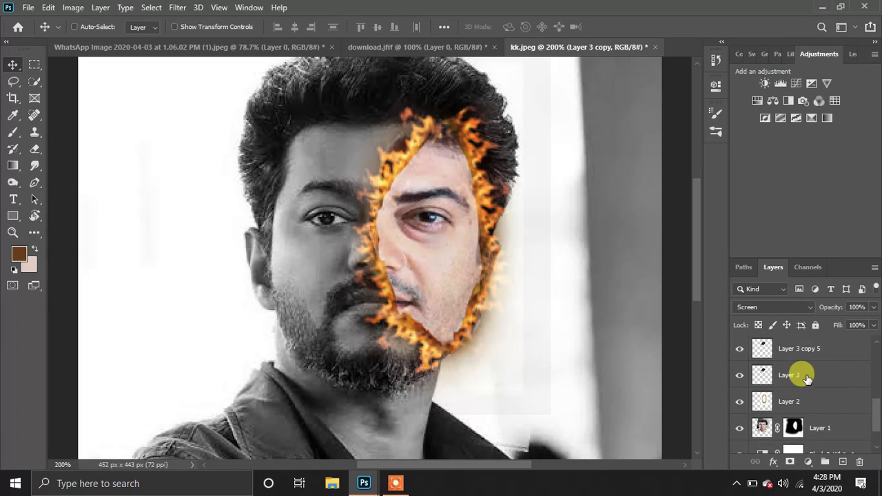
pyautogui.scroll(4, 799, 377)
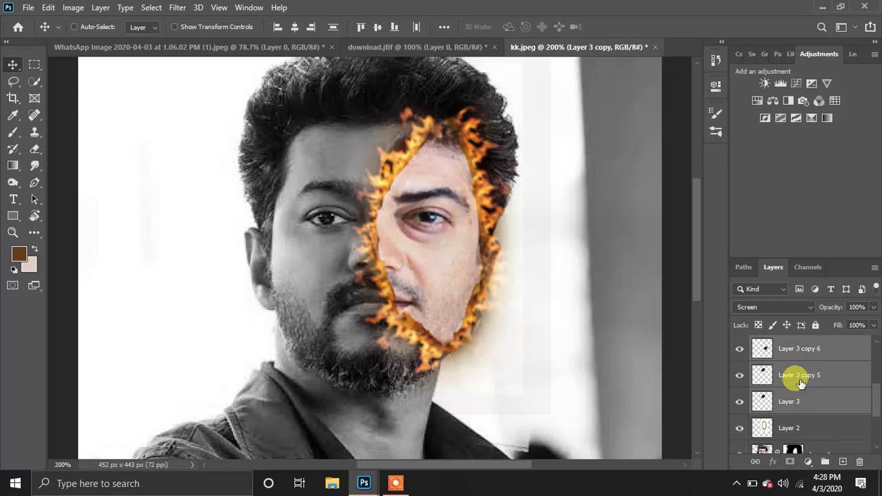
pyautogui.rightClick(794, 380)
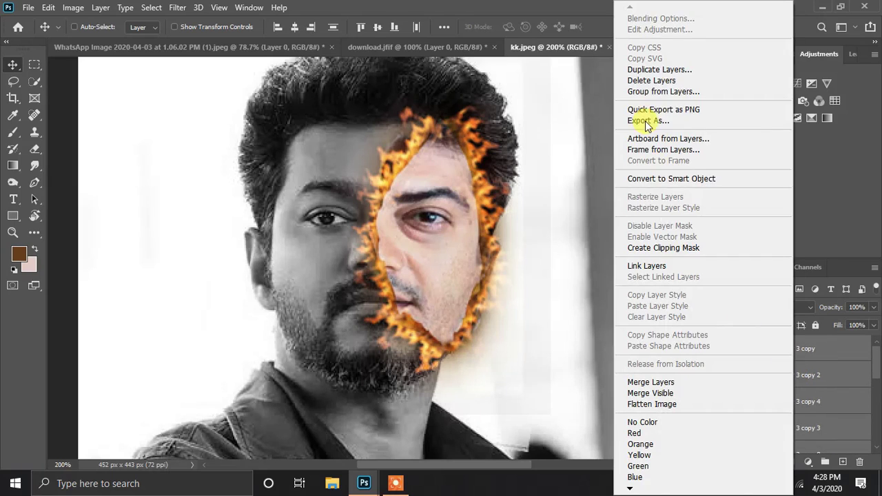
pyautogui.click(666, 93)
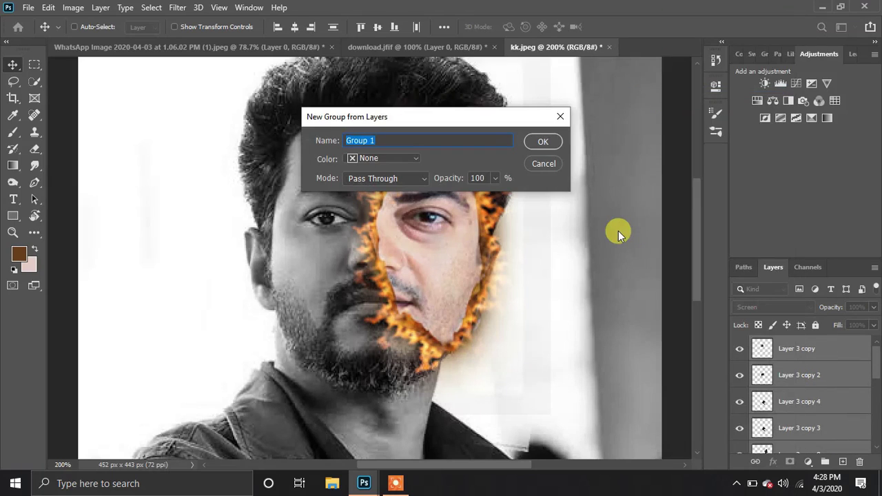
pyautogui.press('Return')
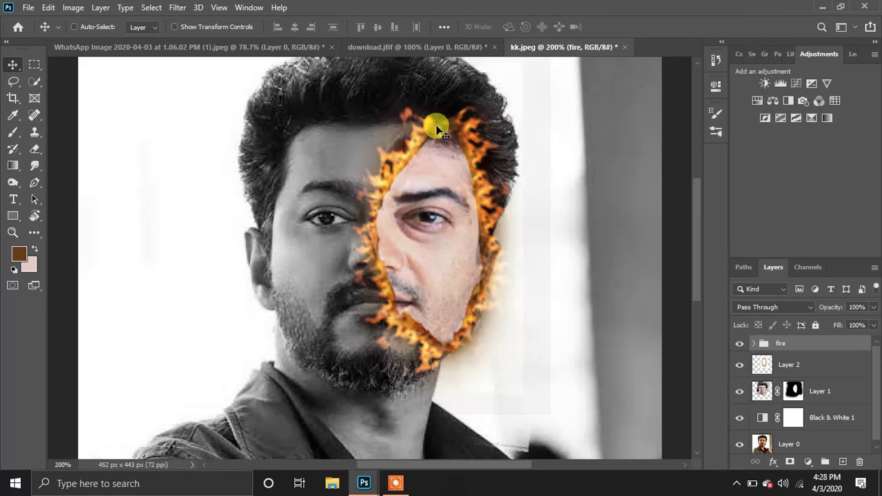
# Add a new layer above the fire group and name it effect
pyautogui.click(843, 461)
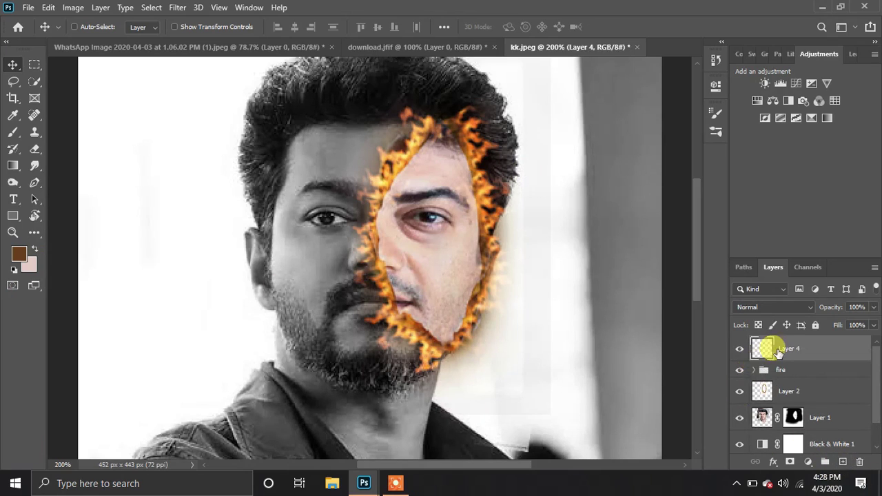
pyautogui.doubleClick(784, 350)
pyautogui.write('effect')
pyautogui.press('Return')
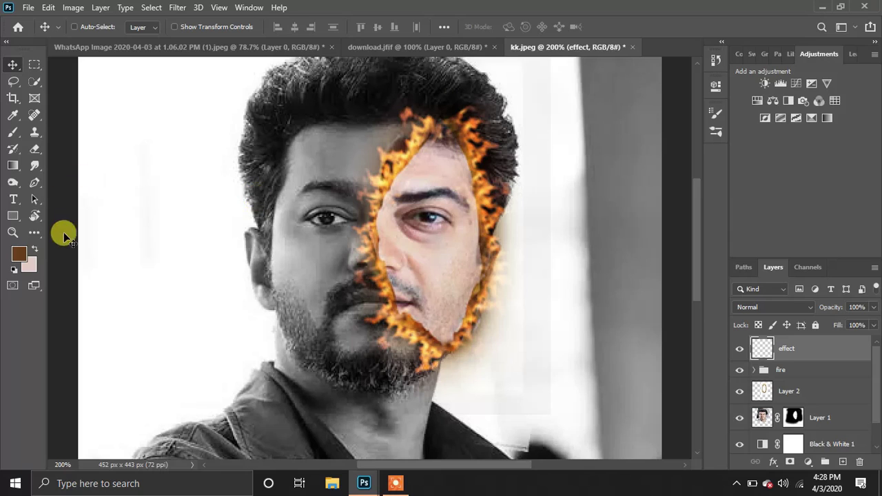
# Set the foreground color to the golden tone dfae52 sampled from the flames around the face
pyautogui.click(21, 255)
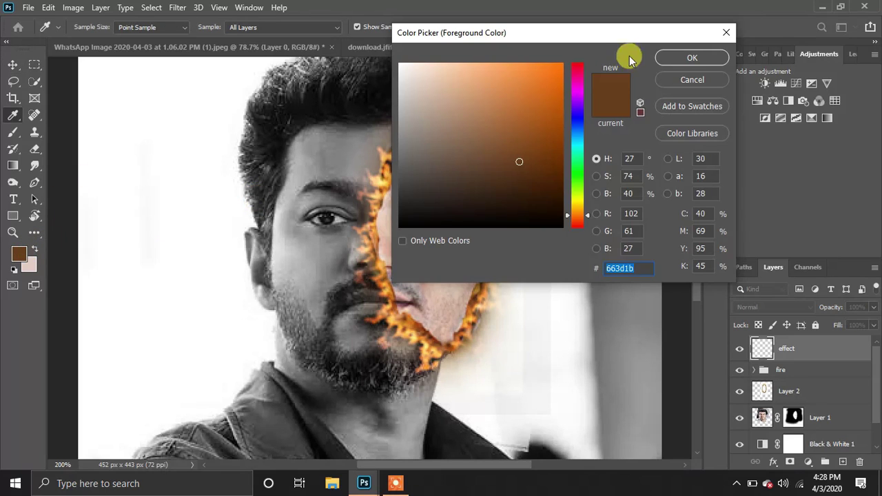
pyautogui.moveTo(619, 38); pyautogui.dragTo(718, 27)
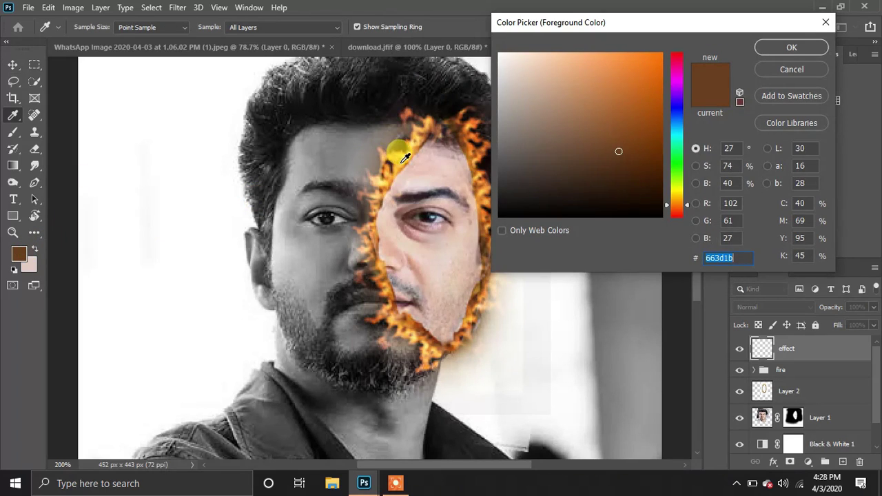
pyautogui.click(401, 150)
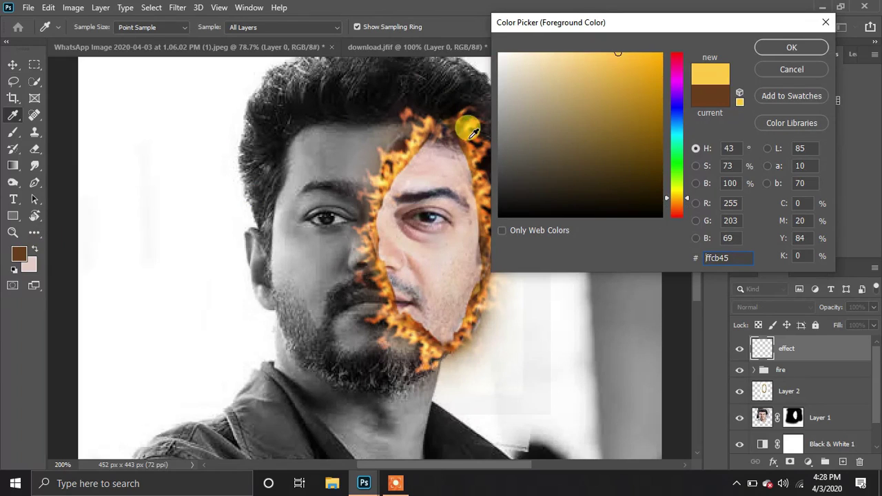
pyautogui.click(406, 157)
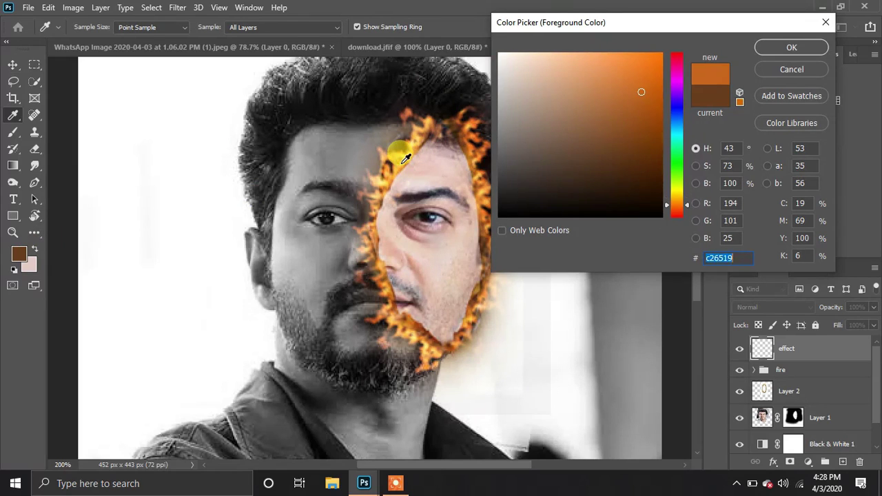
pyautogui.click(405, 153)
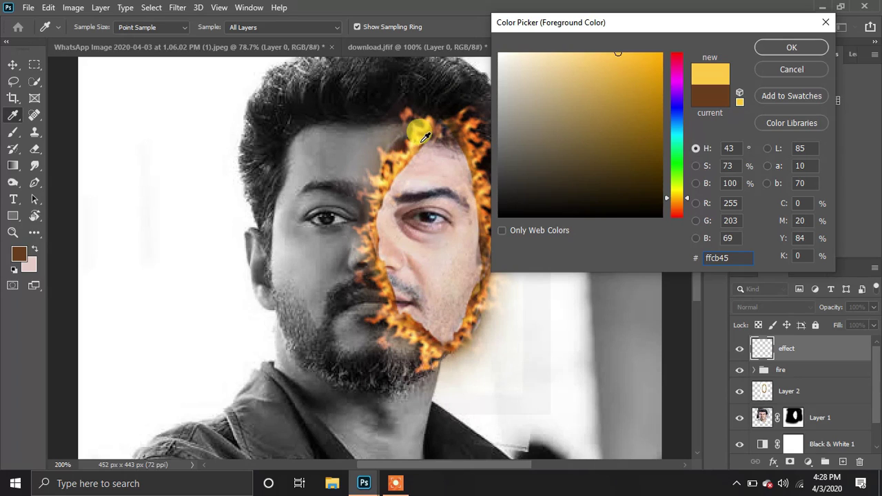
pyautogui.click(416, 135)
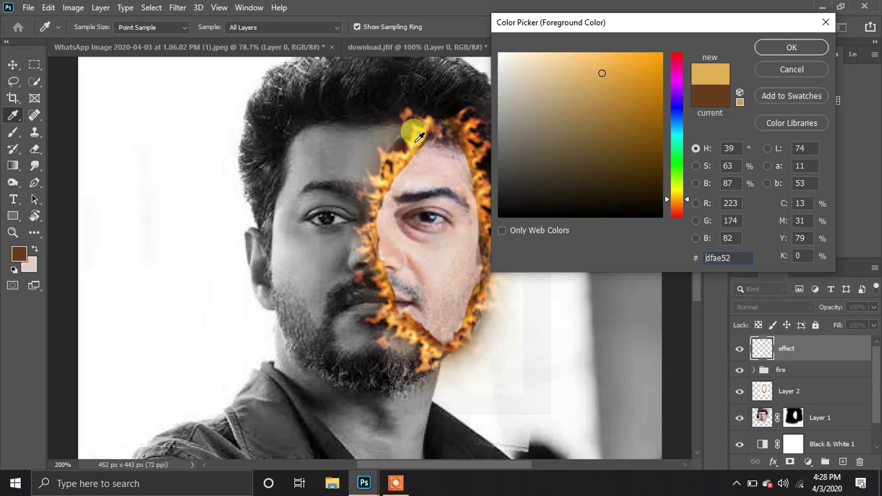
pyautogui.click(763, 47)
# Set the effect layer to Color Dodge, try a golden brush stroke along the flames nearest the forehead, and undo it
pyautogui.click(773, 307)
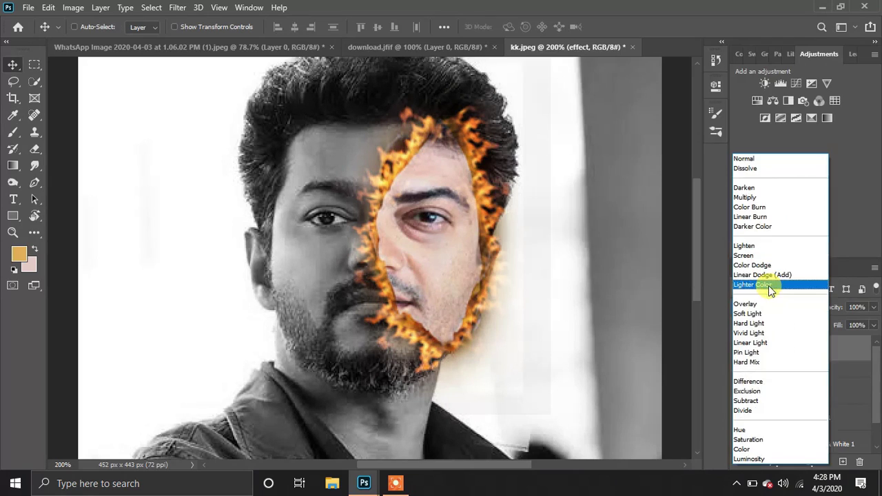
pyautogui.click(758, 265)
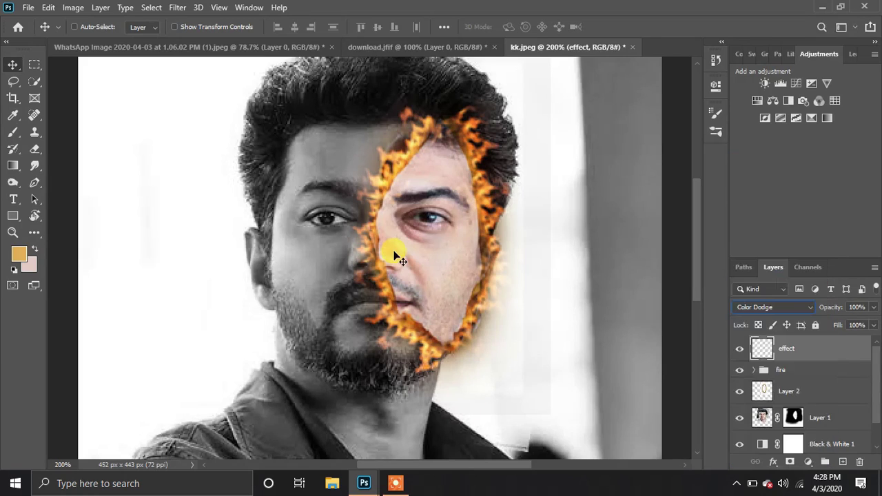
pyautogui.click(13, 131)
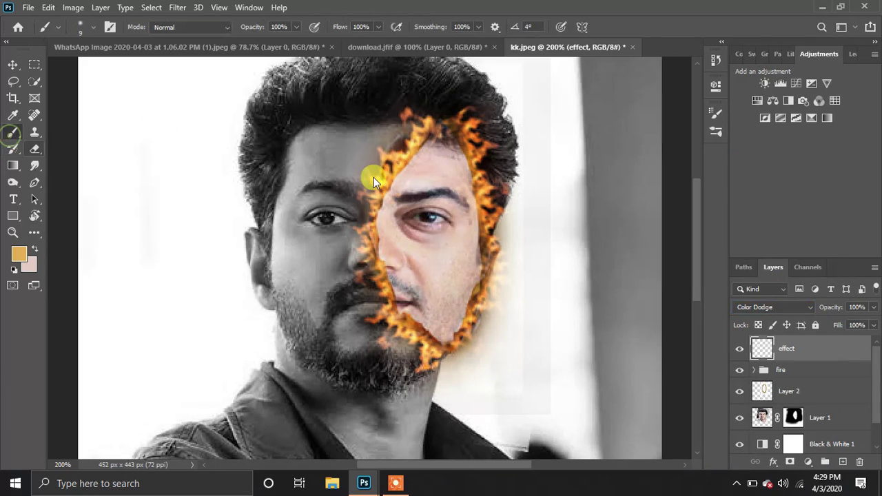
pyautogui.moveTo(418, 133)
pyautogui.mouseDown()
pyautogui.moveTo(405, 123)
pyautogui.moveTo(424, 131)
pyautogui.moveTo(370, 224)
pyautogui.mouseUp()
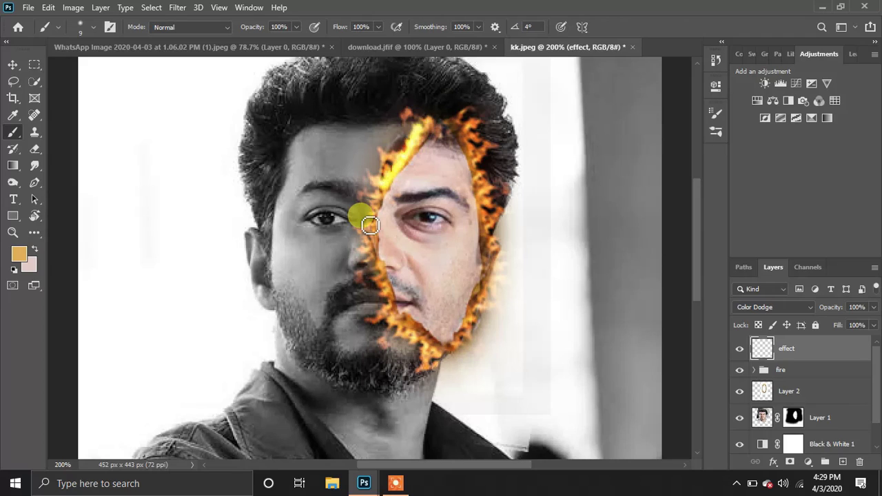
pyautogui.hotkey('ctrl', 'z')
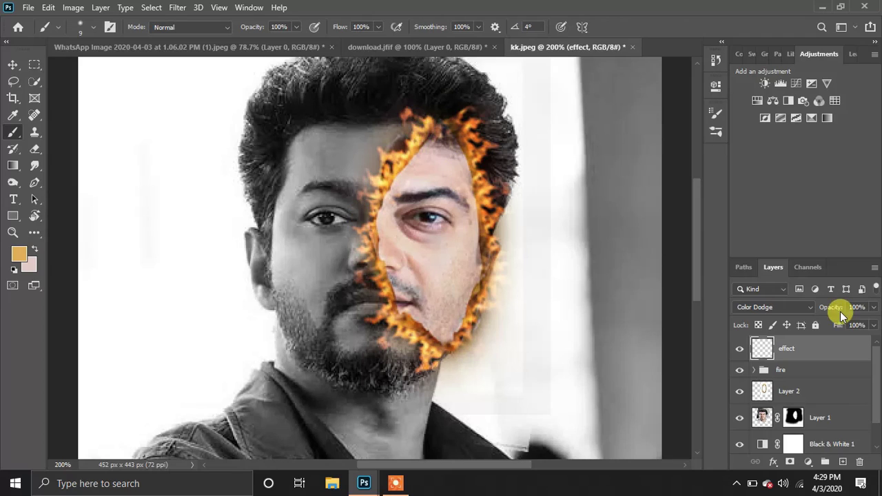
# Lower the effect layer's opacity to 74% and delete the layer
pyautogui.moveTo(837, 309)
pyautogui.mouseDown()
pyautogui.moveTo(850, 295)
pyautogui.moveTo(827, 310)
pyautogui.mouseUp()
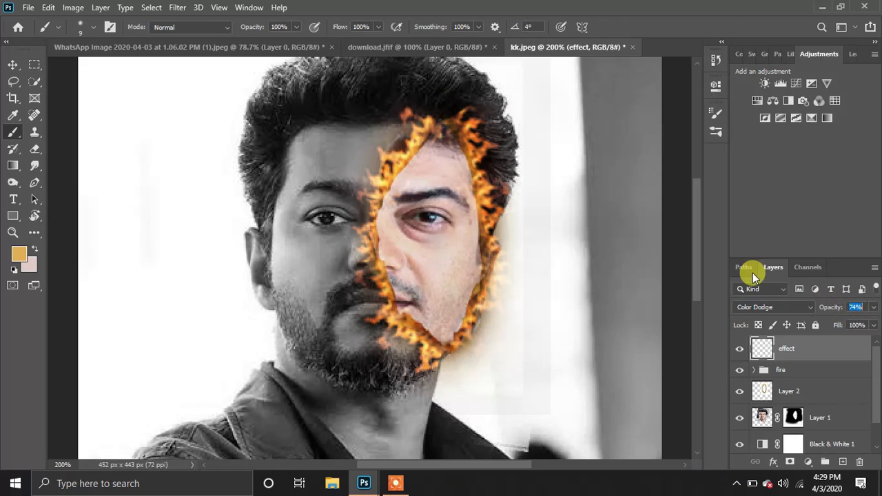
pyautogui.press('Delete')
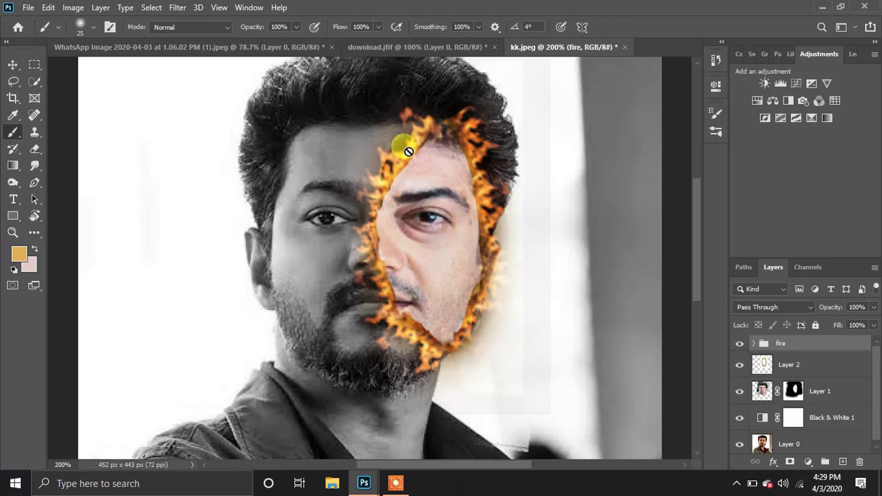
# Create a new empty layer and place it above the fire group
pyautogui.click(818, 358)
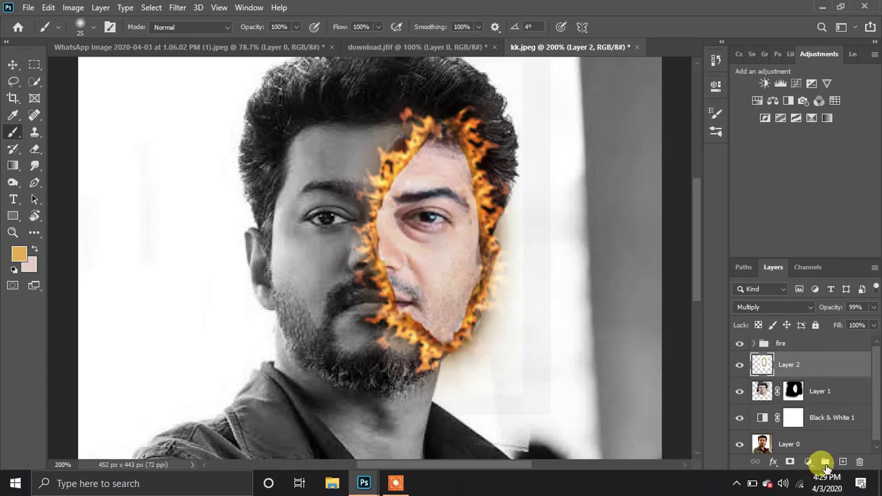
pyautogui.click(841, 462)
pyautogui.moveTo(815, 363); pyautogui.dragTo(839, 336)
pyautogui.hotkey('ctrl', 'z')
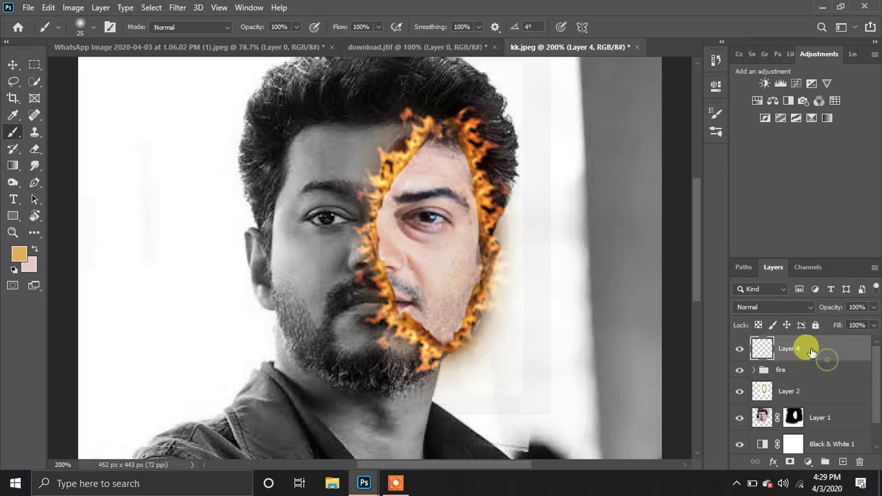
# Try a soft golden brush stroke over the flames beside the forehead on the new layer and undo it
pyautogui.moveTo(396, 146)
pyautogui.mouseDown()
pyautogui.moveTo(414, 118)
pyautogui.moveTo(378, 201)
pyautogui.mouseUp()
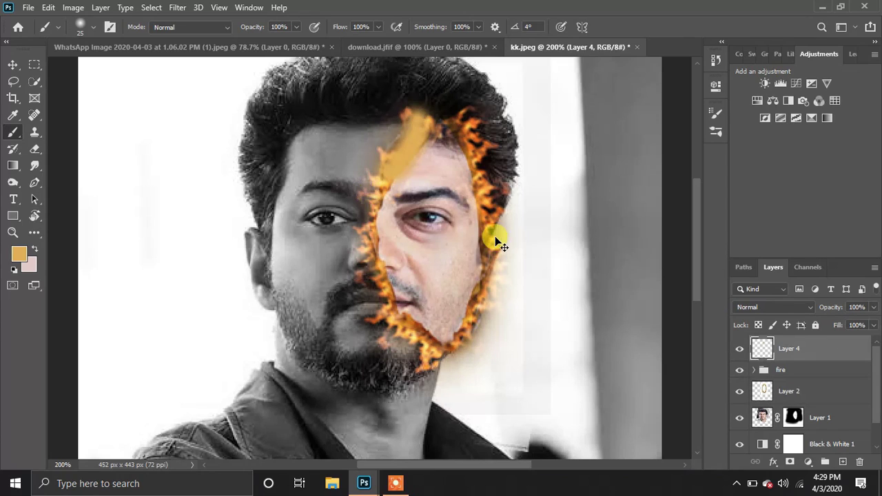
pyautogui.hotkey('ctrl', 'z')
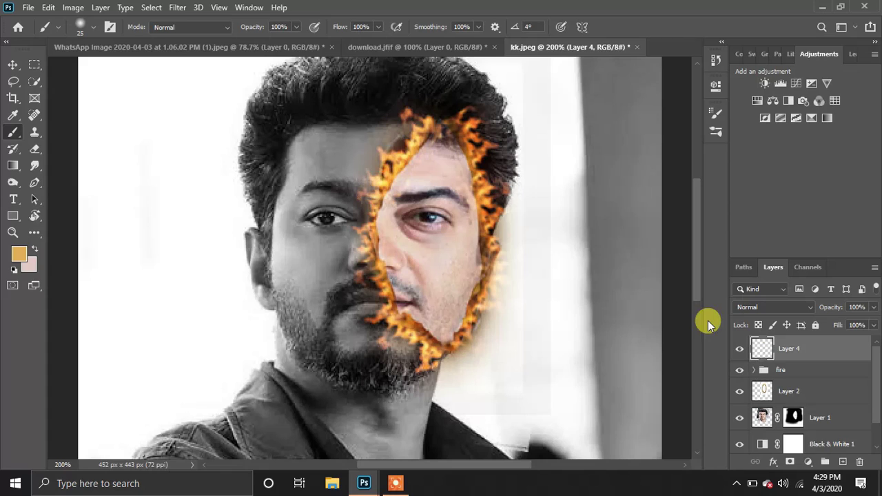
# Set the new empty layer's blend mode to Color Dodge and paint soft golden brush strokes over the flame ring around the inset face
pyautogui.click(756, 308)
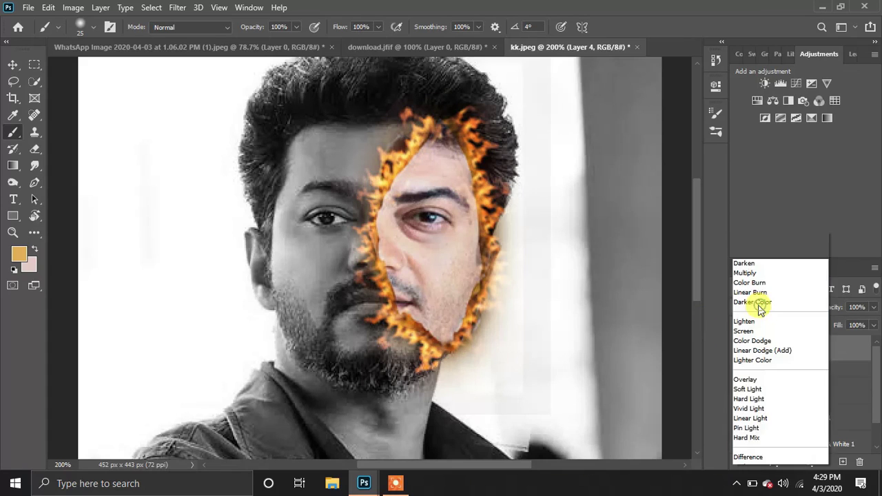
pyautogui.click(755, 267)
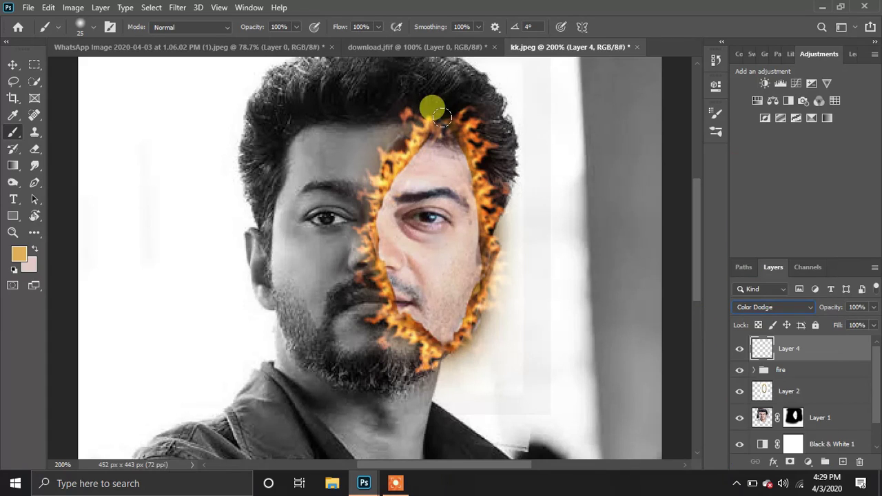
pyautogui.moveTo(429, 104)
pyautogui.mouseDown()
pyautogui.moveTo(461, 129)
pyautogui.moveTo(488, 197)
pyautogui.moveTo(480, 299)
pyautogui.moveTo(460, 333)
pyautogui.moveTo(440, 339)
pyautogui.moveTo(414, 333)
pyautogui.moveTo(383, 299)
pyautogui.moveTo(368, 202)
pyautogui.moveTo(395, 146)
pyautogui.moveTo(451, 130)
pyautogui.mouseUp()
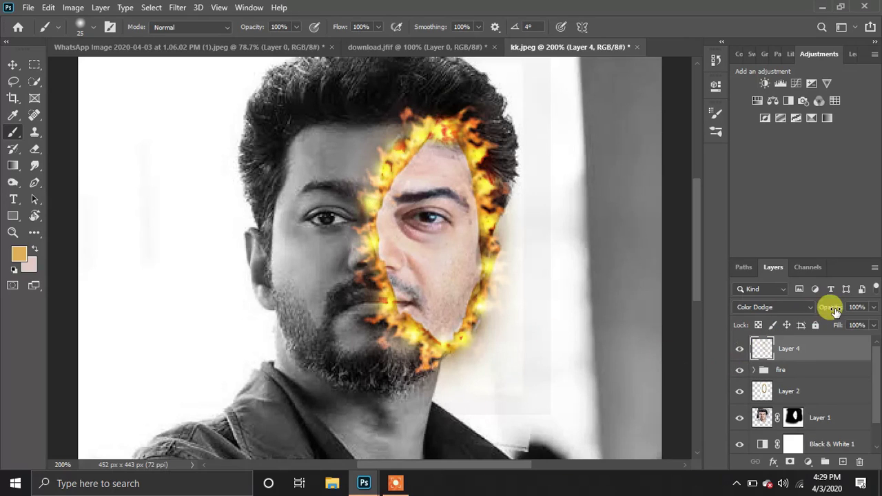
# Lower the golden glow layer's opacity to 14% and review the whole composite
pyautogui.moveTo(832, 308)
pyautogui.mouseDown()
pyautogui.moveTo(760, 321)
pyautogui.moveTo(777, 326)
pyautogui.mouseUp()
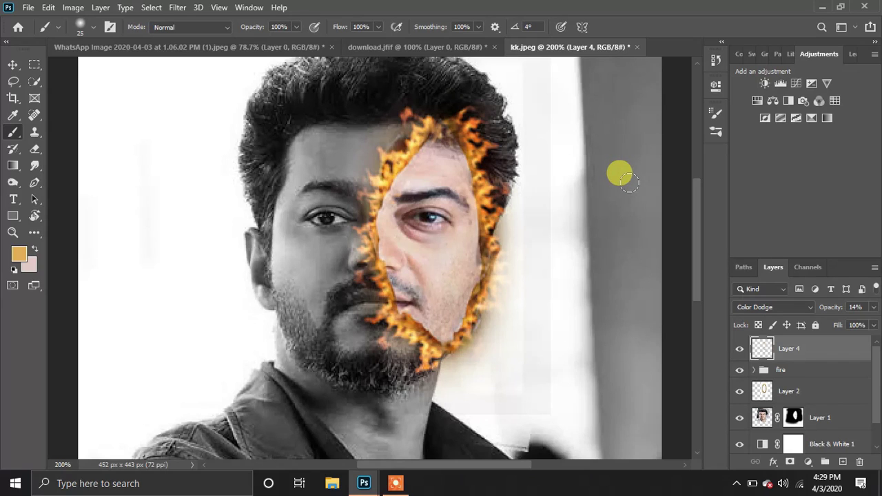
pyautogui.press('z')
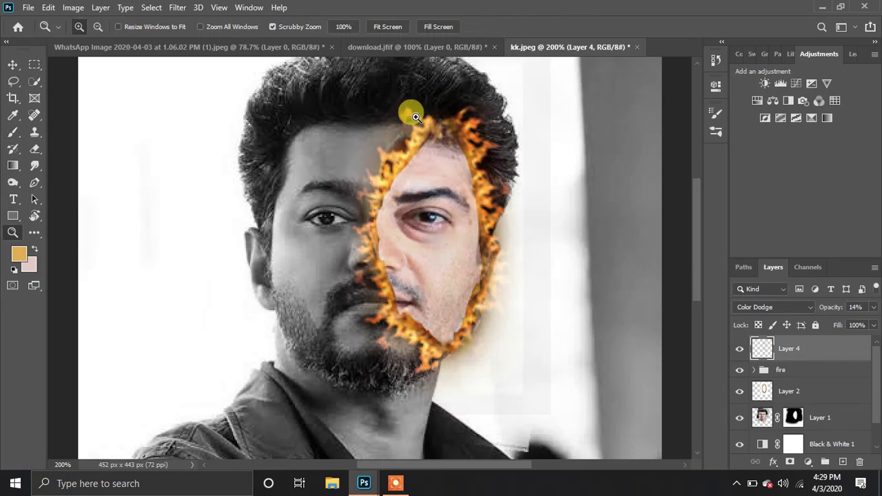
pyautogui.click(386, 27)
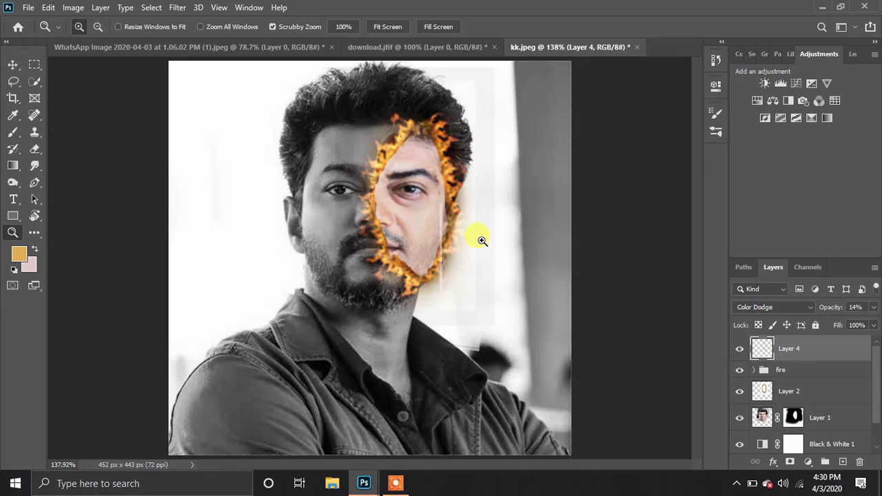
pyautogui.click(30, 8)
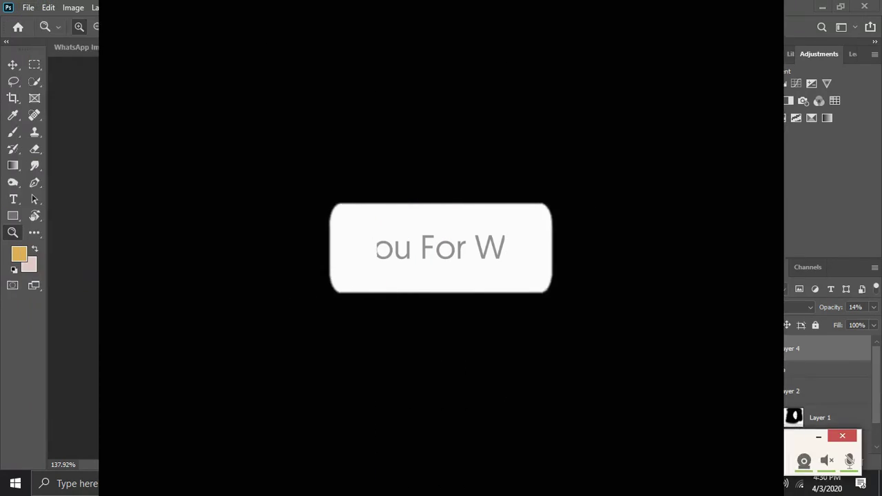